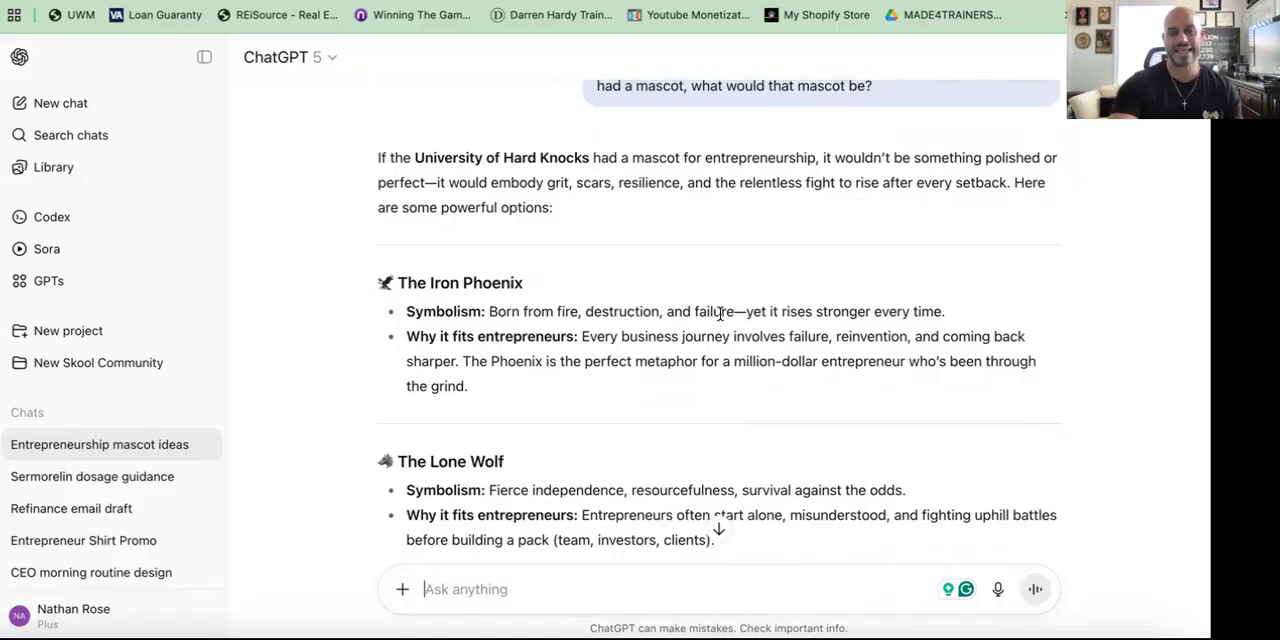
# Step: Read through the ChatGPT mascot suggestions for the University of Hard Knocks conversation
pyautogui.scroll(-1, 720, 313)
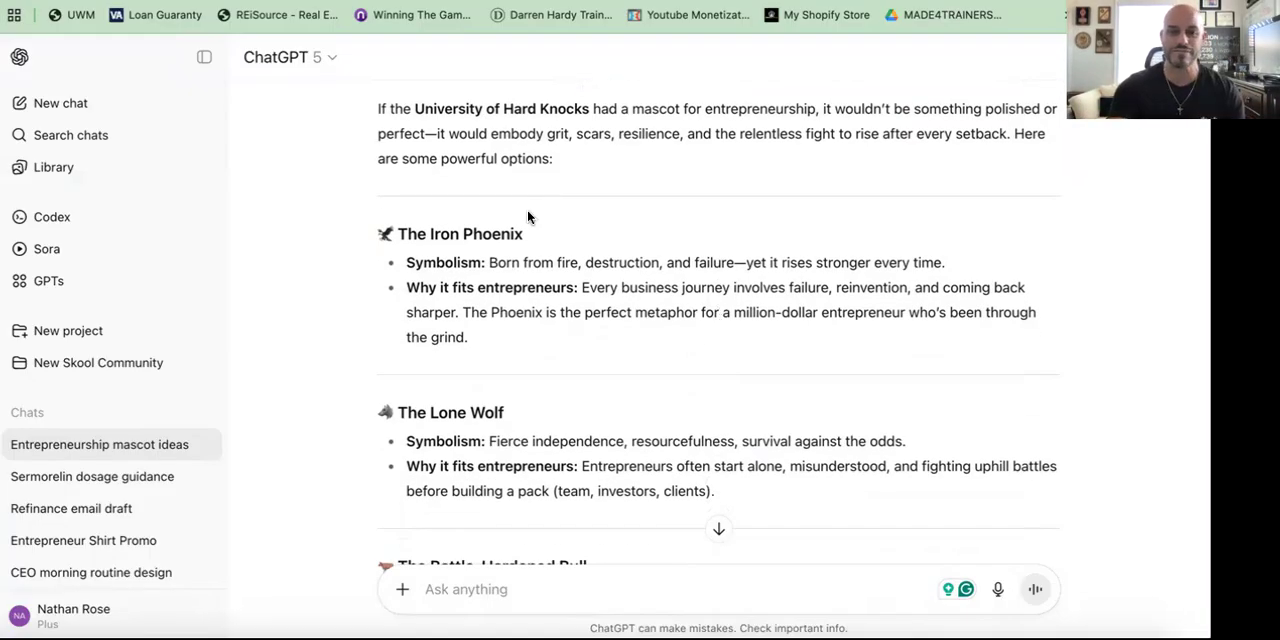
pyautogui.scroll(-3, 528, 217)
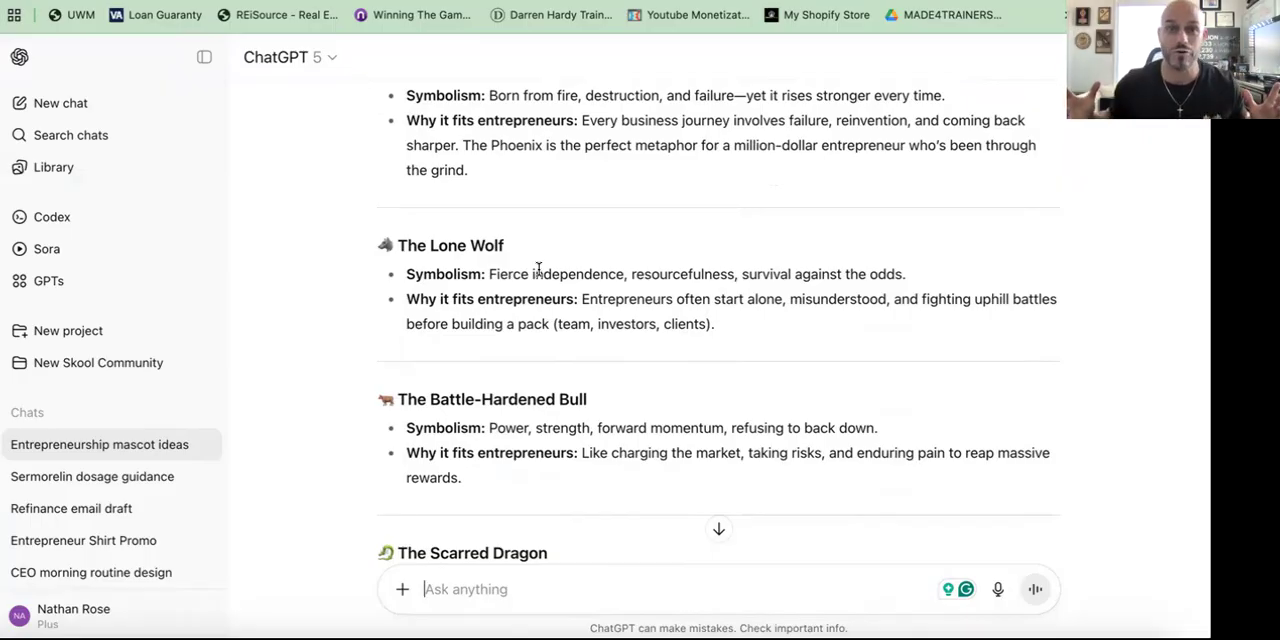
pyautogui.scroll(-1, 538, 270)
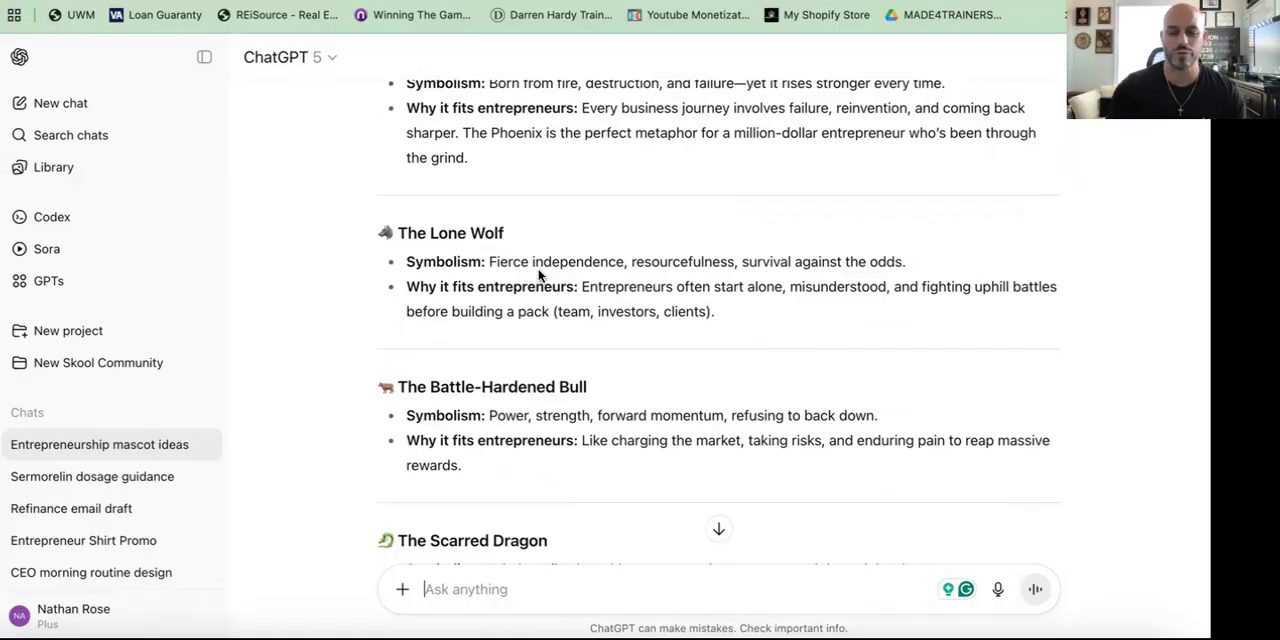
pyautogui.scroll(-5, 538, 270)
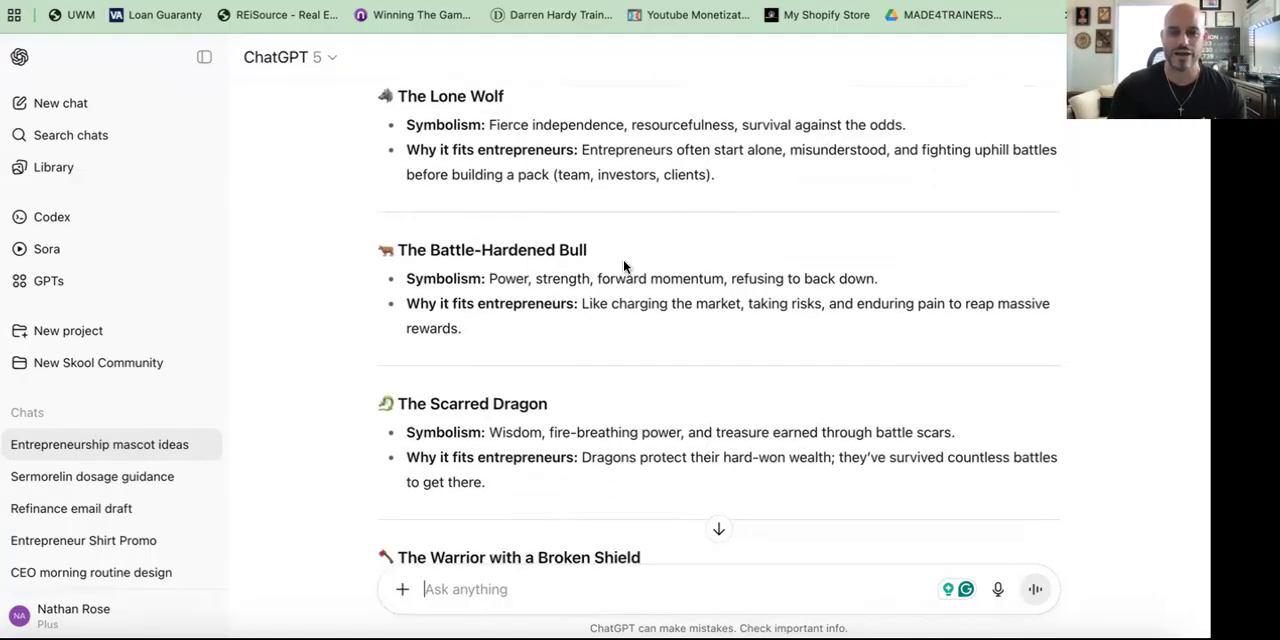
pyautogui.scroll(-5, 620, 268)
pyautogui.scroll(-3, 590, 350)
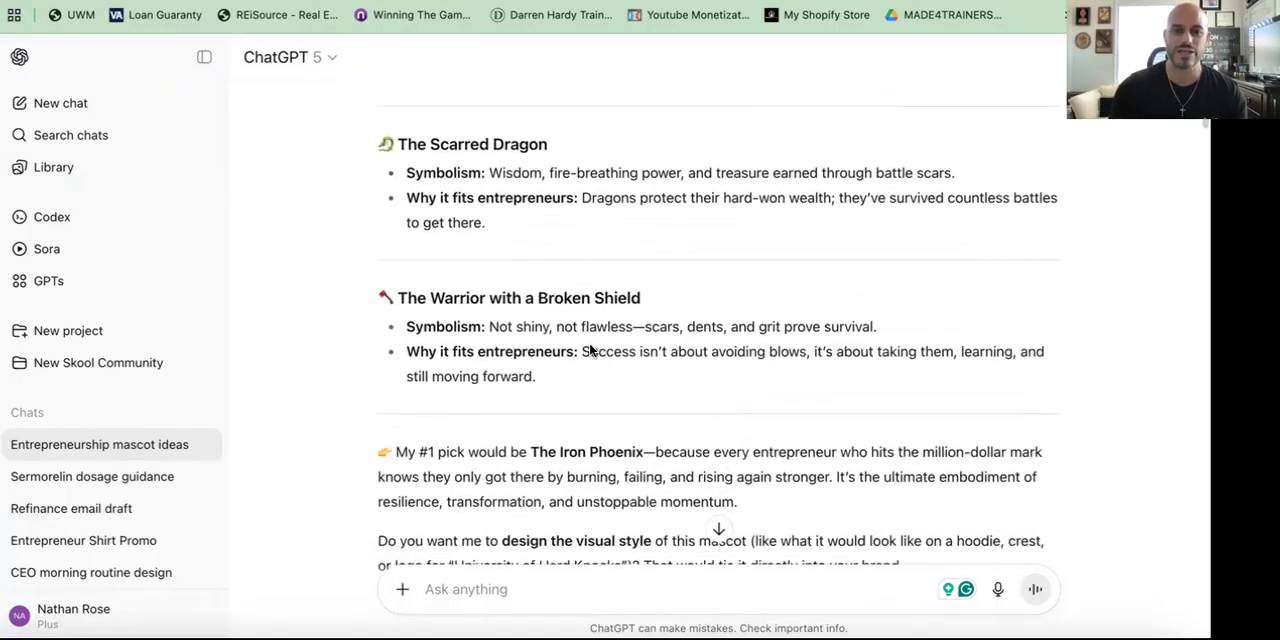
pyautogui.scroll(-1, 600, 316)
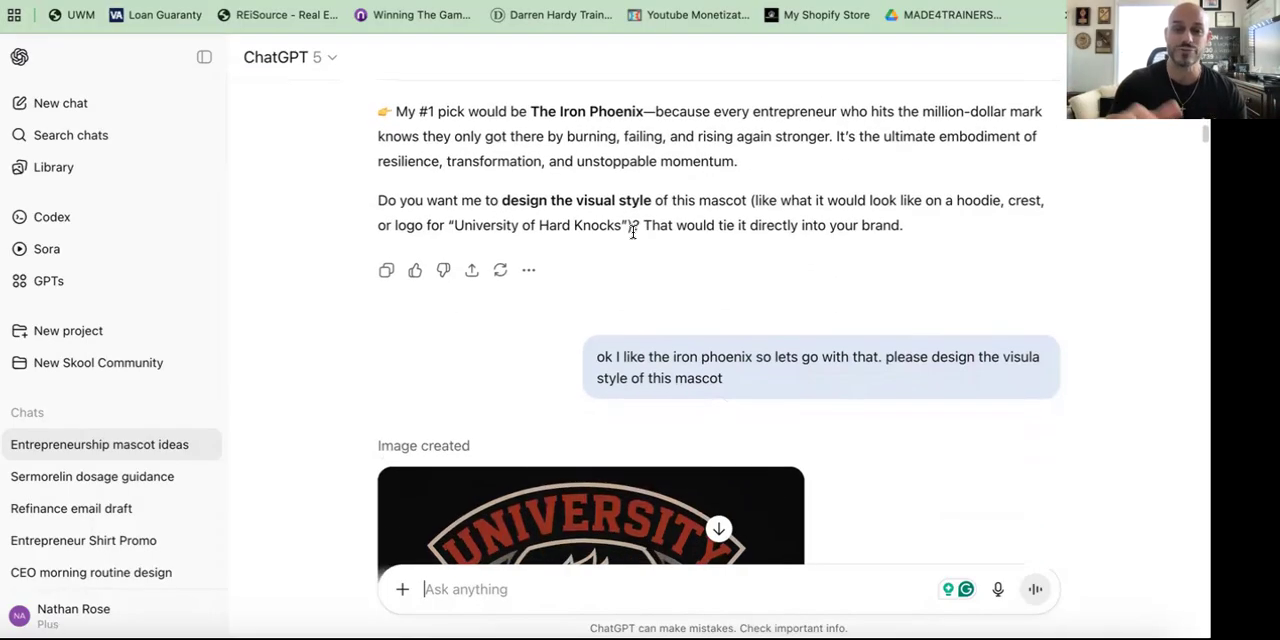
pyautogui.scroll(-3, 633, 233)
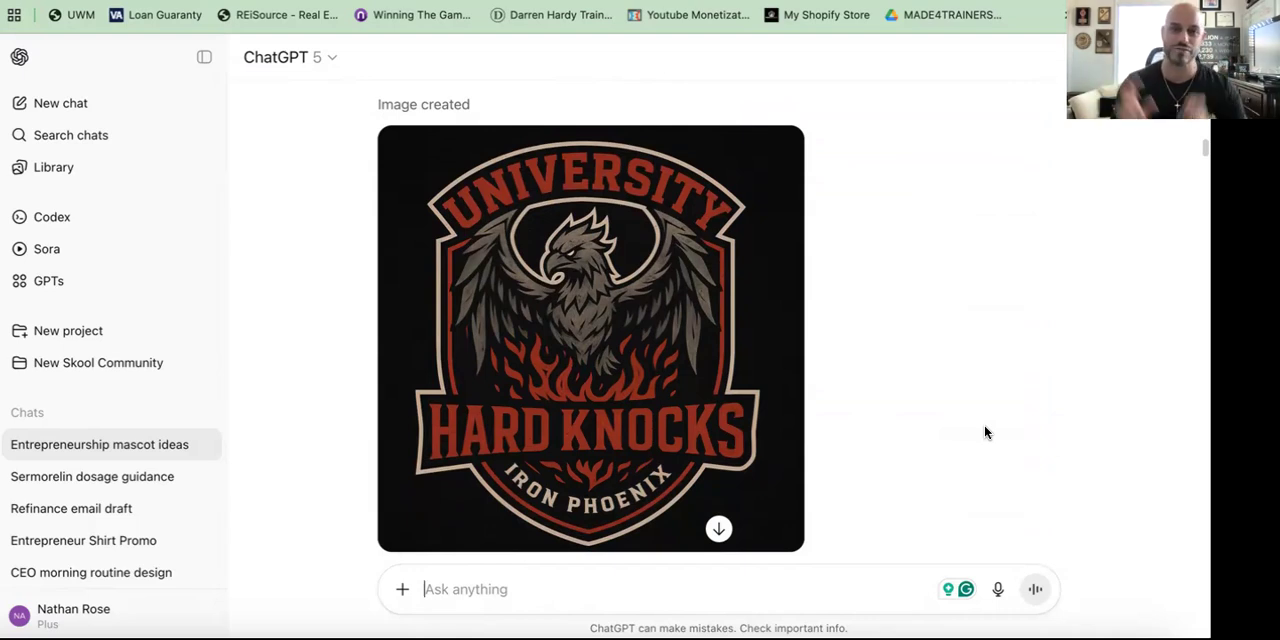
# Step: Review the generated Hard Knocks logo images further down the conversation
pyautogui.scroll(-3, 985, 432)
pyautogui.scroll(-8, 985, 432)
pyautogui.scroll(2, 985, 432)
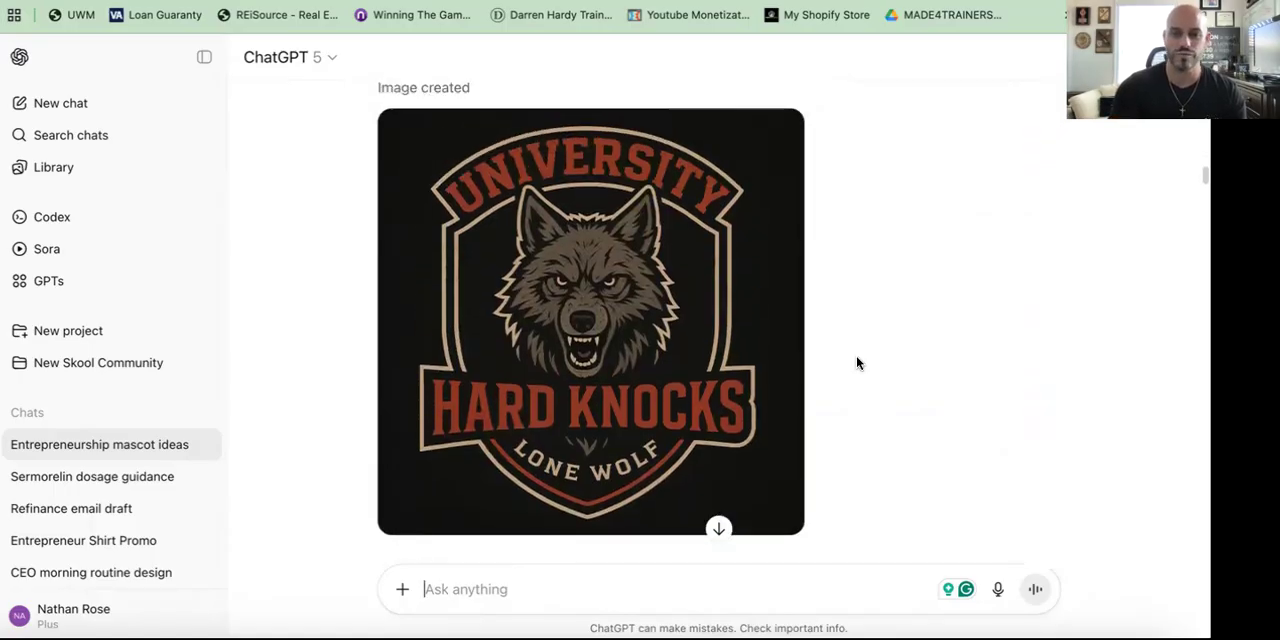
pyautogui.scroll(-5, 851, 336)
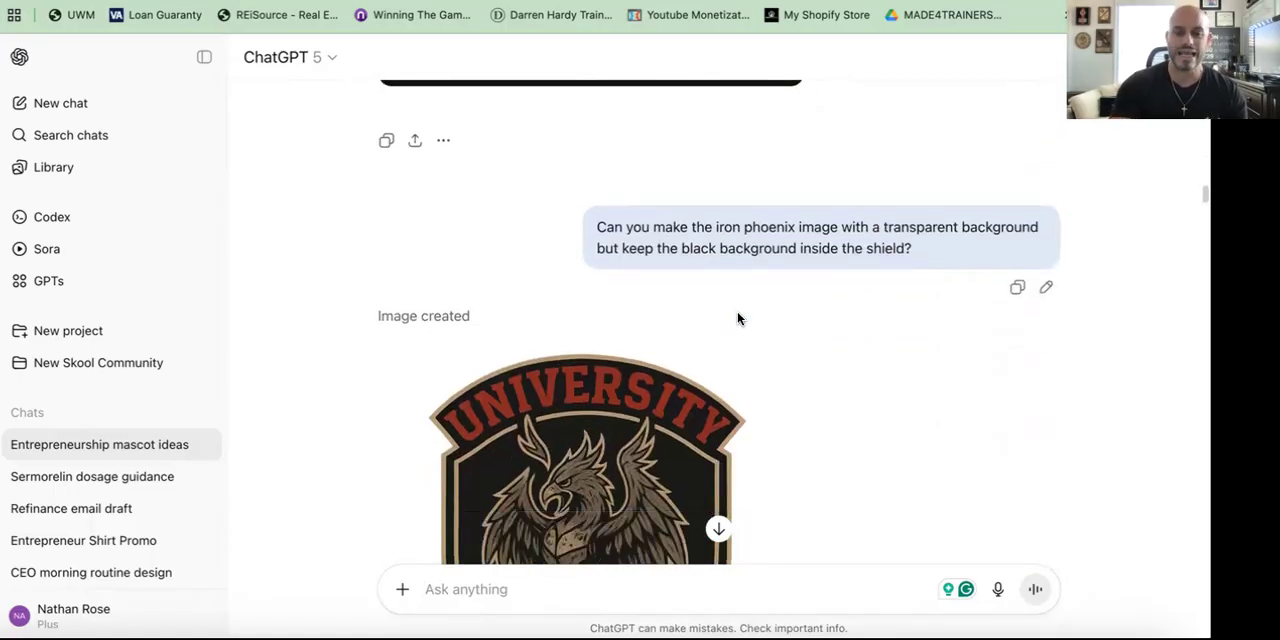
pyautogui.scroll(-10, 738, 318)
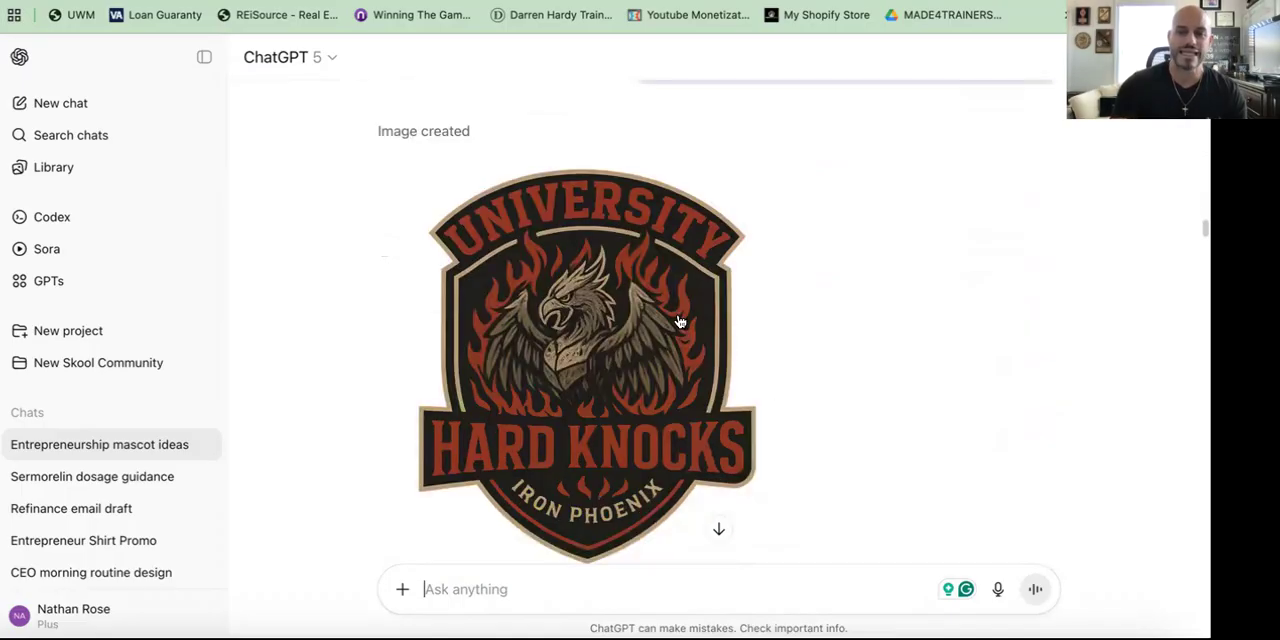
pyautogui.scroll(-2, 857, 414)
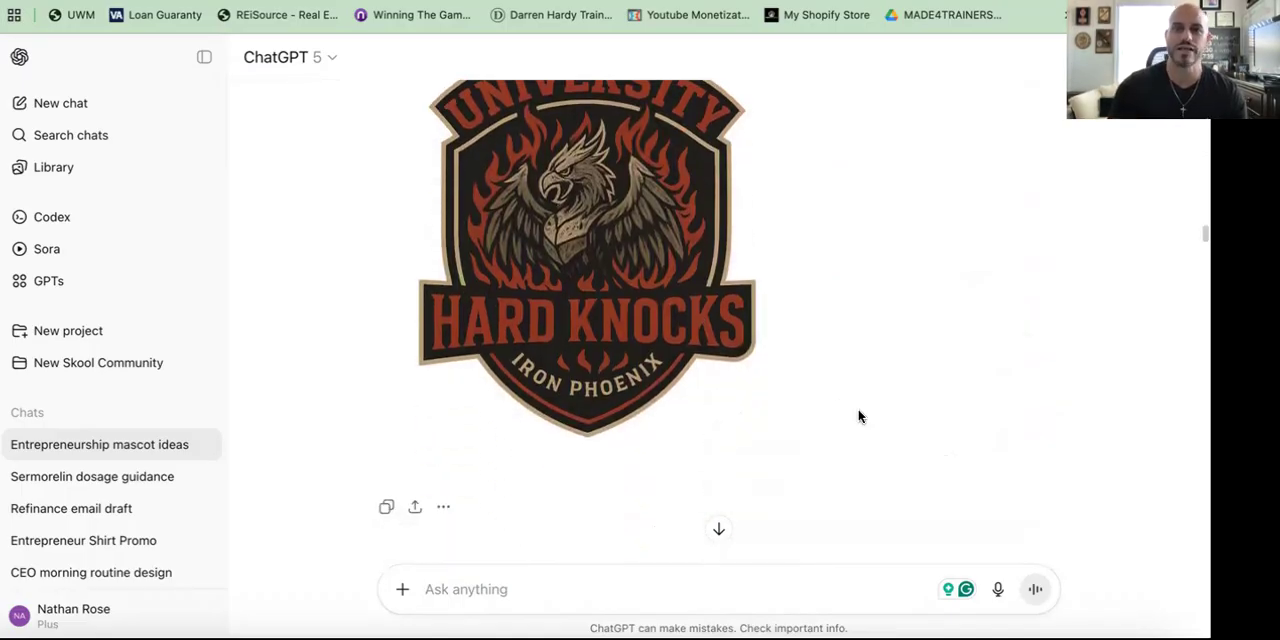
pyautogui.scroll(-2, 857, 414)
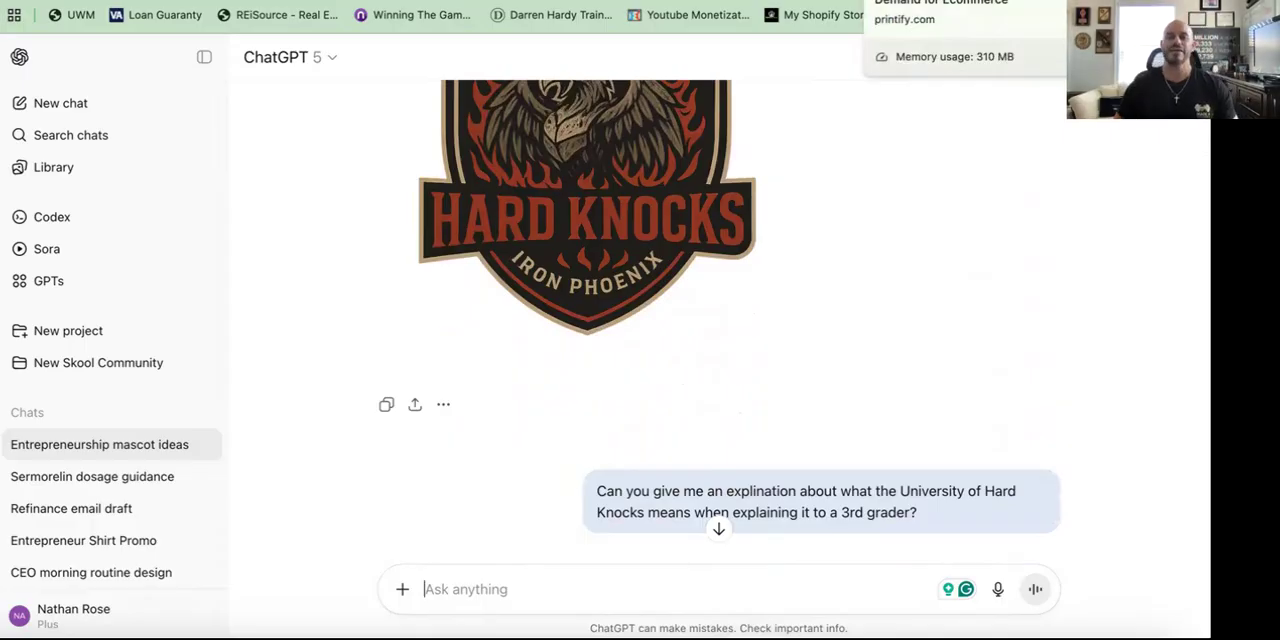
# Step: Switch to Printify and review the existing Hard Knocks products, opening the toddler tee and the youth tee
pyautogui.click(905, 1)
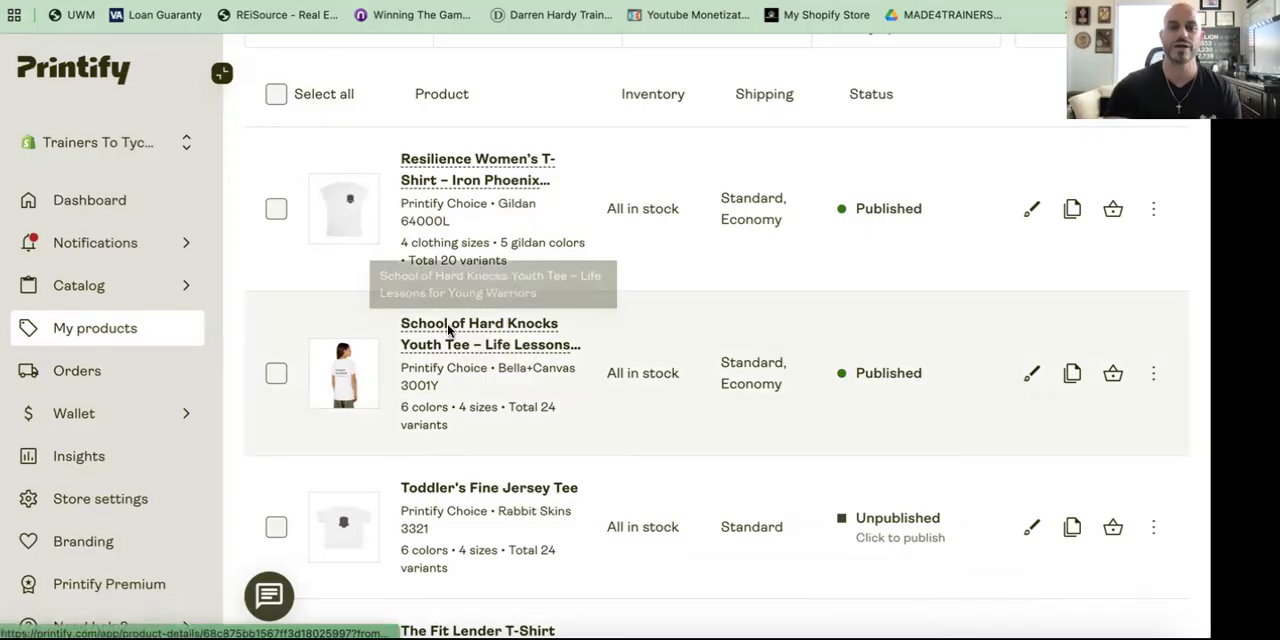
pyautogui.click(449, 331)
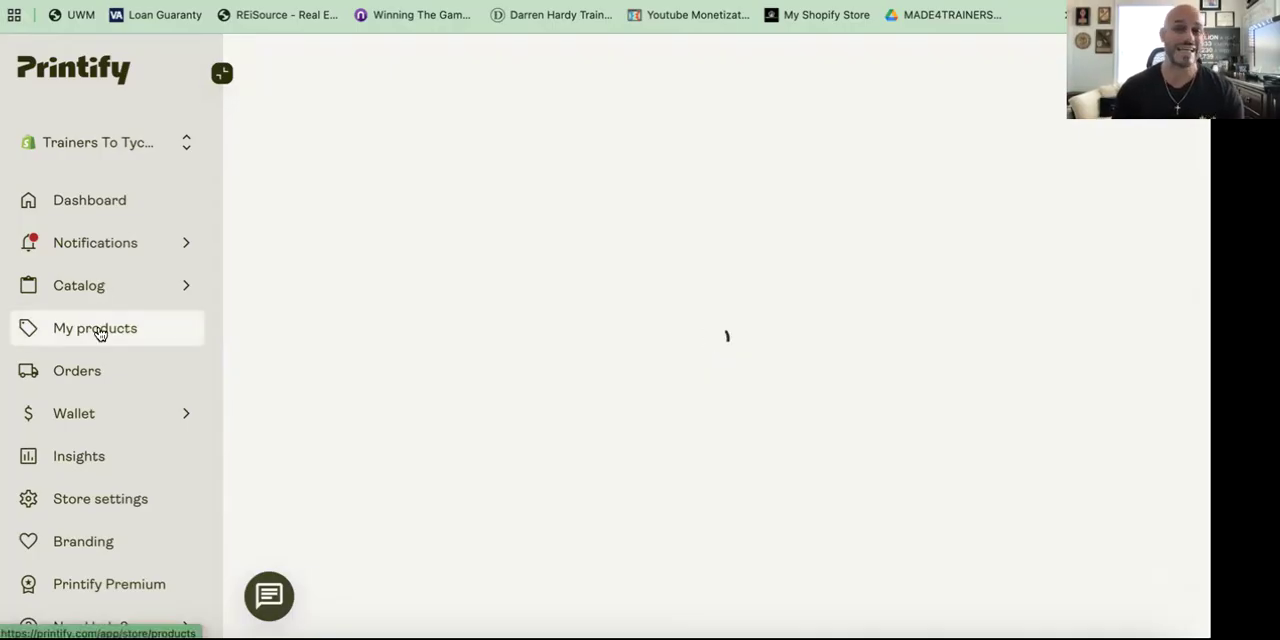
pyautogui.click(99, 331)
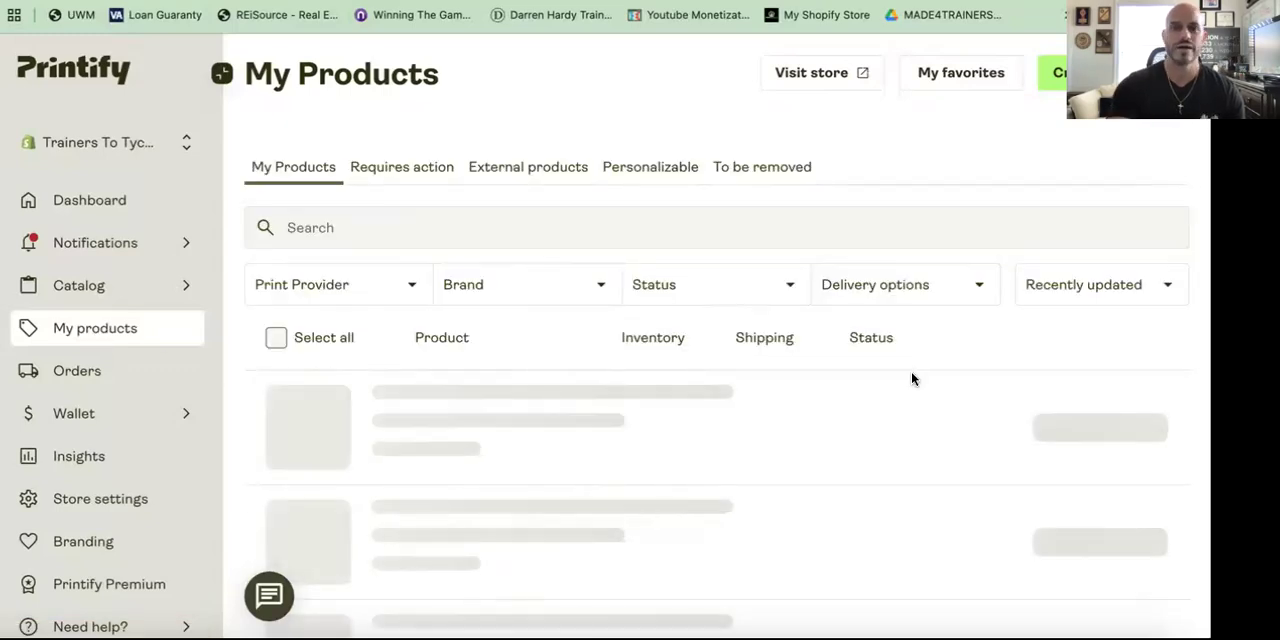
pyautogui.scroll(-1, 913, 381)
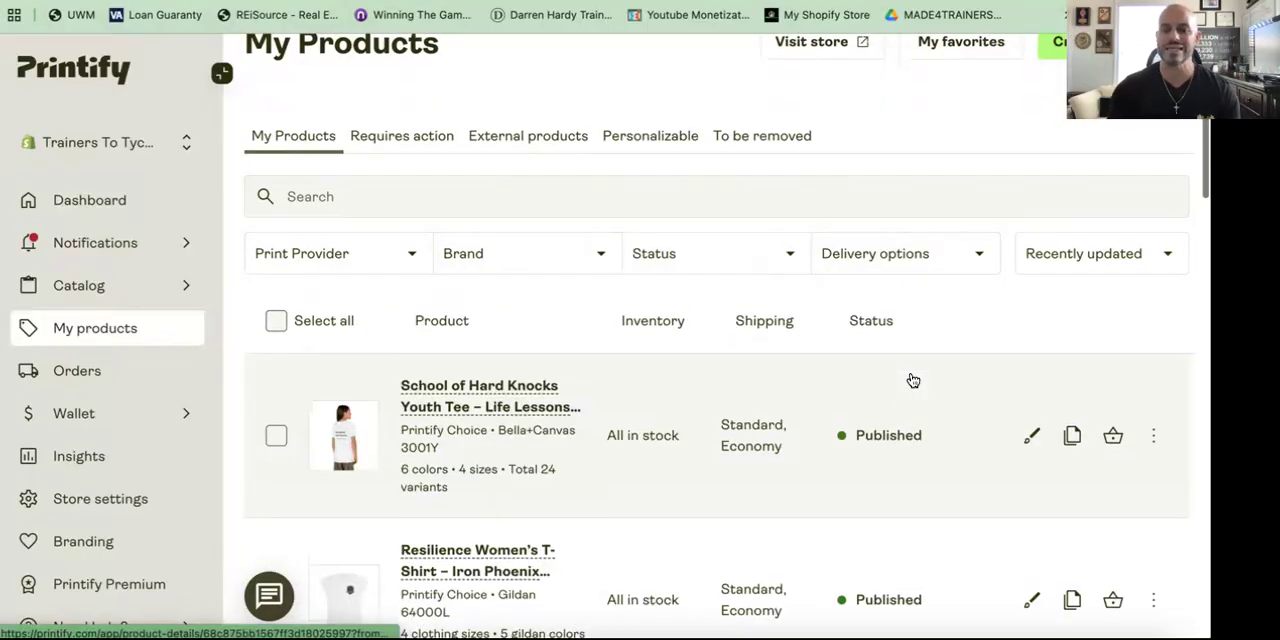
pyautogui.scroll(-3, 589, 514)
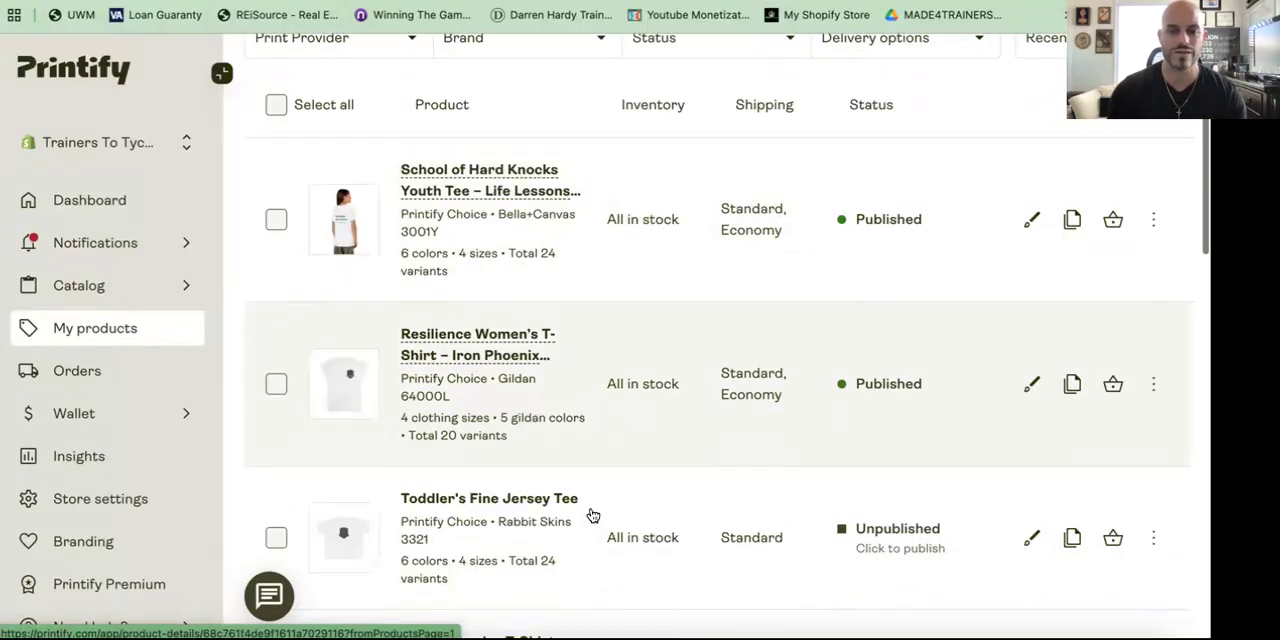
pyautogui.click(525, 504)
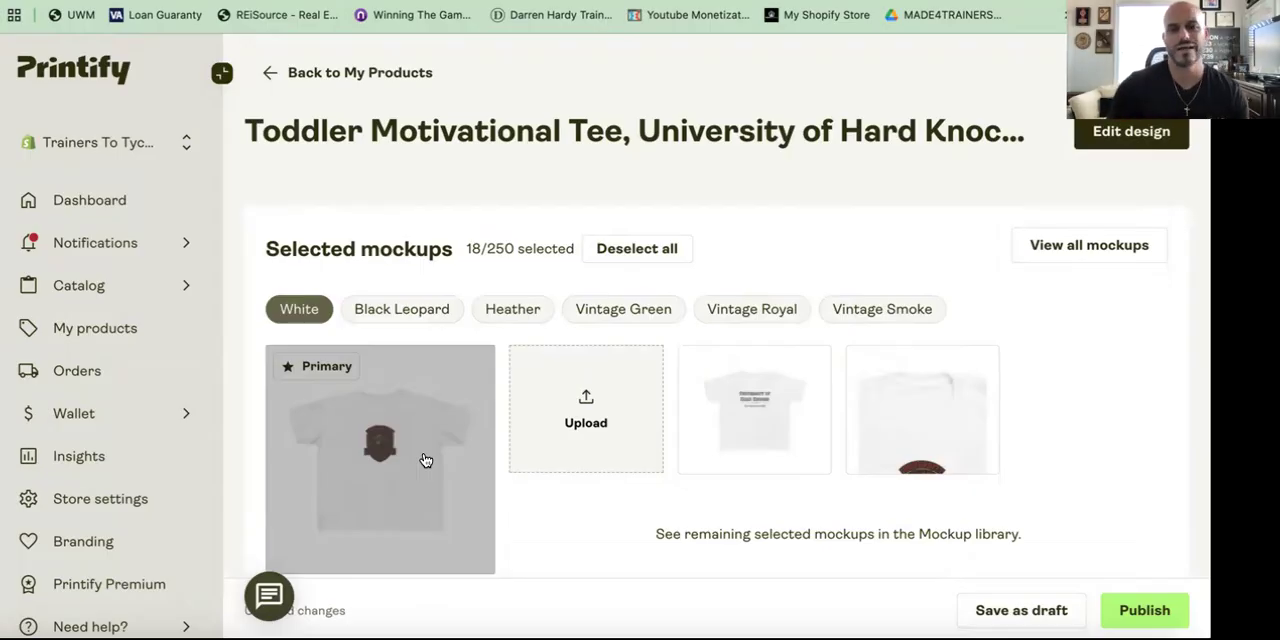
pyautogui.click(291, 84)
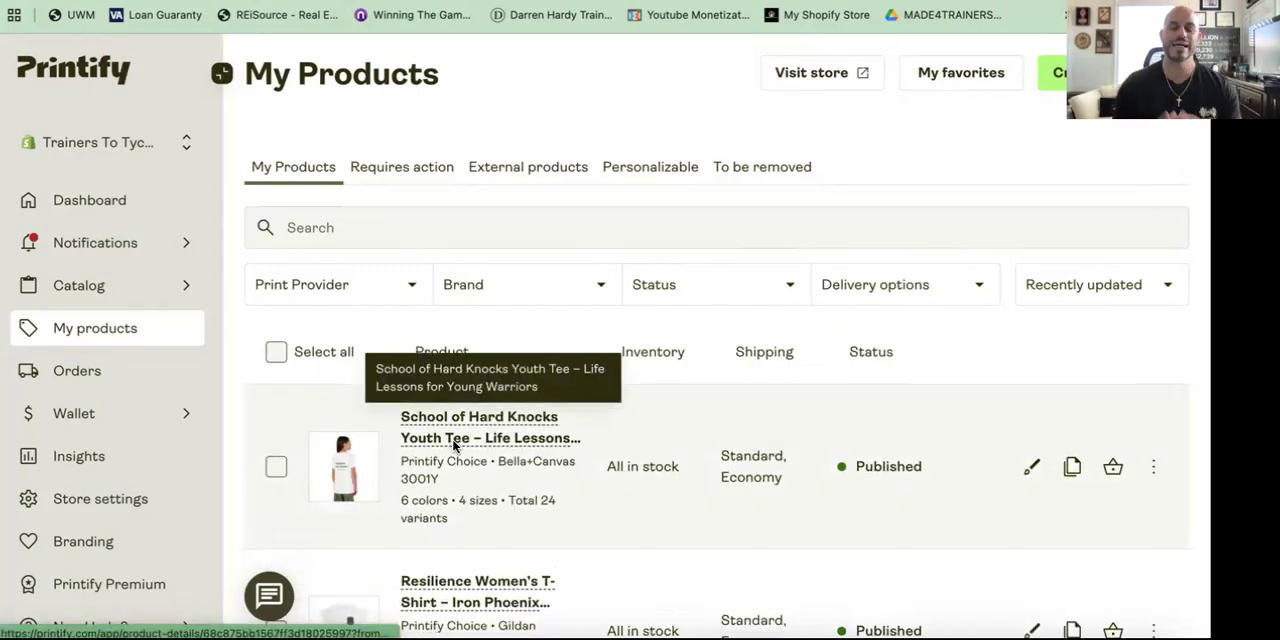
pyautogui.click(453, 440)
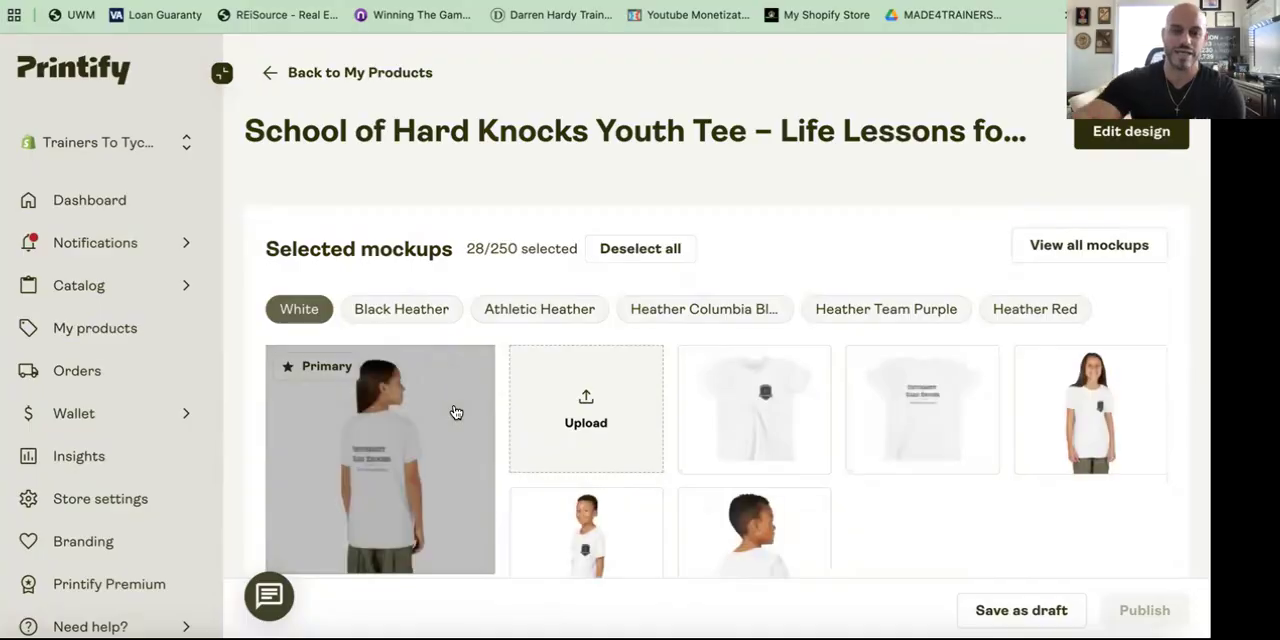
pyautogui.scroll(-2, 455, 412)
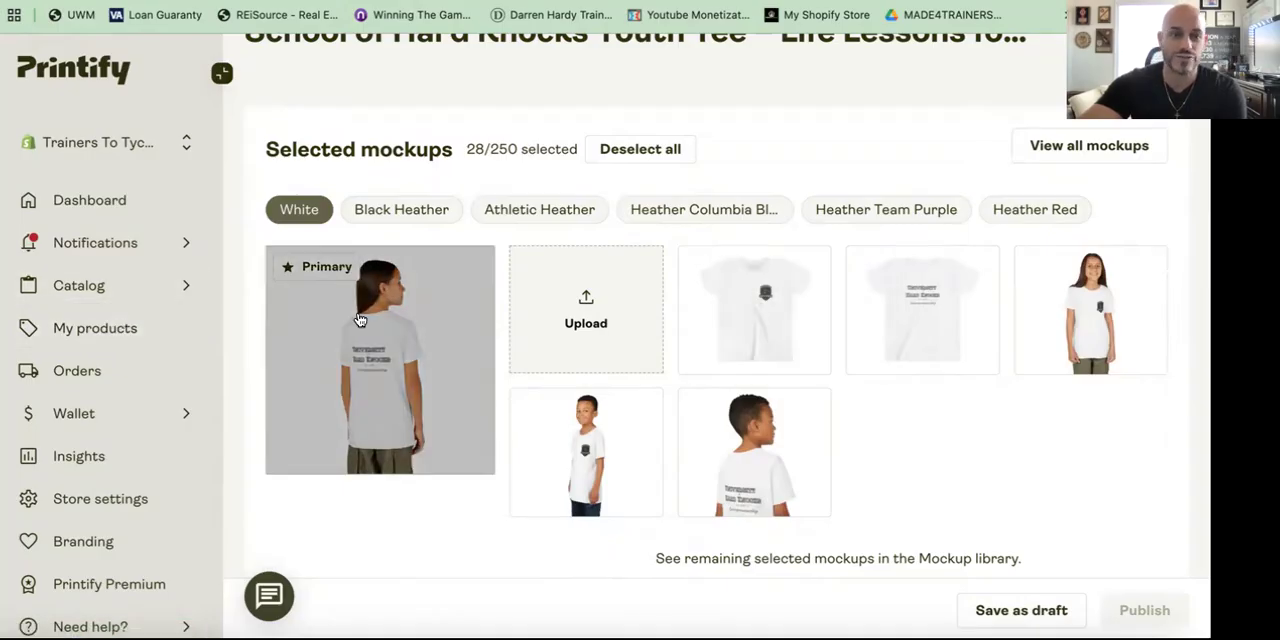
# Step: Open the Bella+Canvas Youth Short Sleeve Tee from the kids' T-shirt catalog and start designing it
pyautogui.moveTo(132, 292)
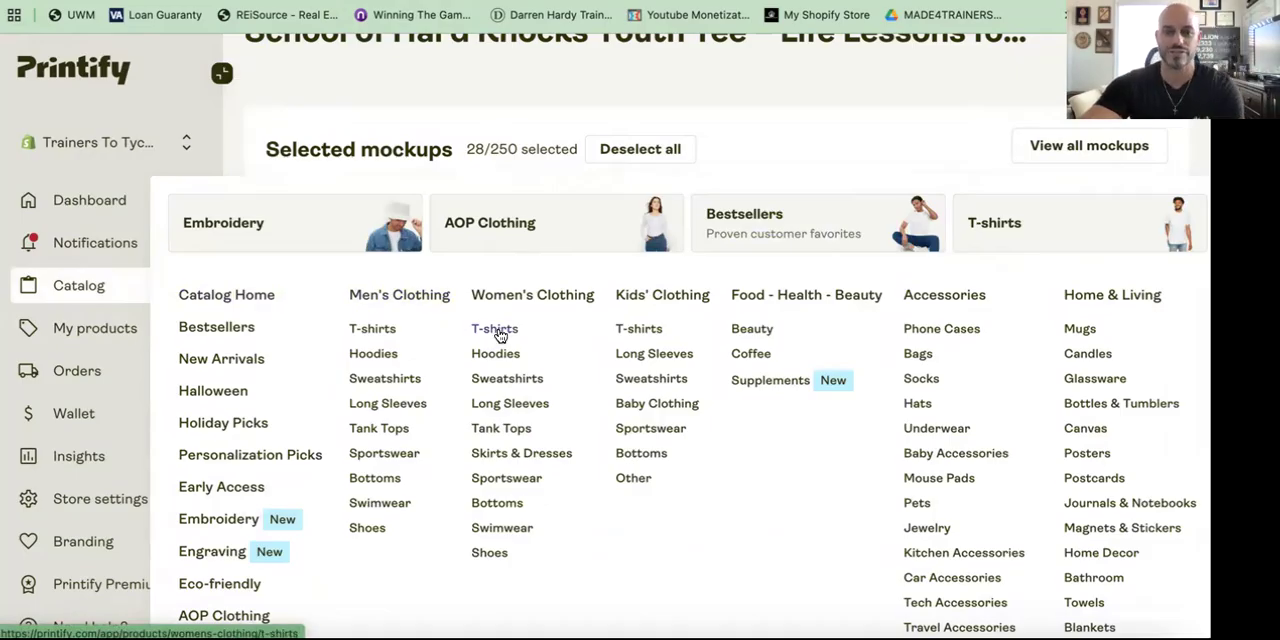
pyautogui.click(636, 331)
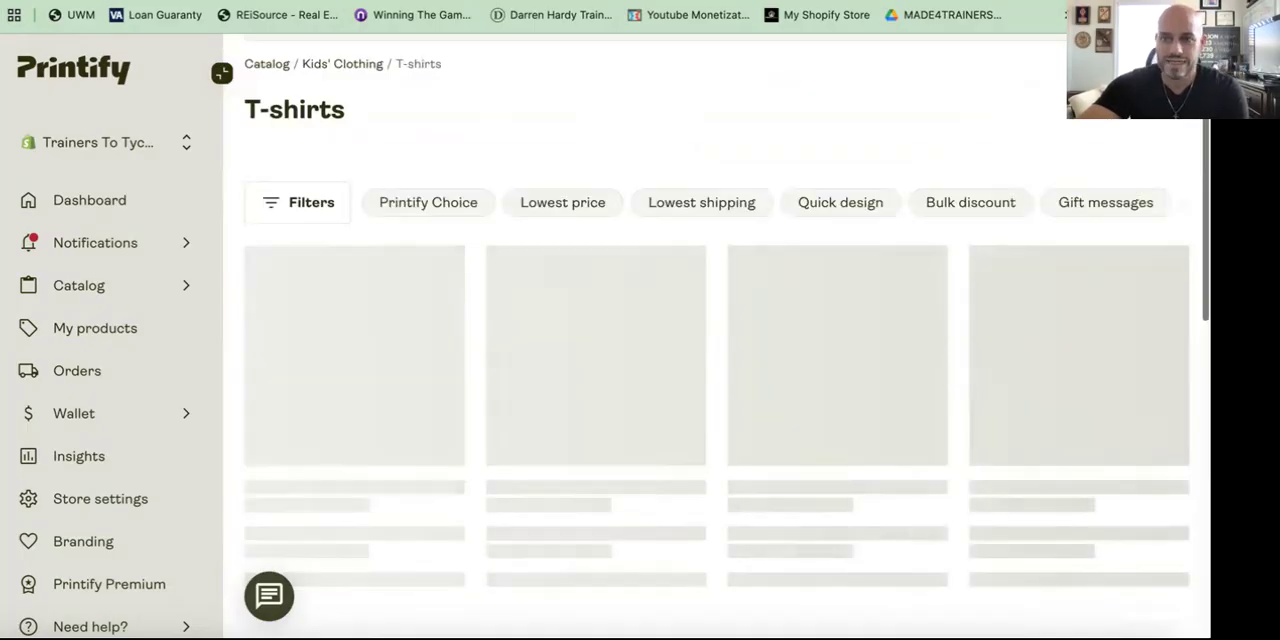
pyautogui.scroll(-3, 690, 357)
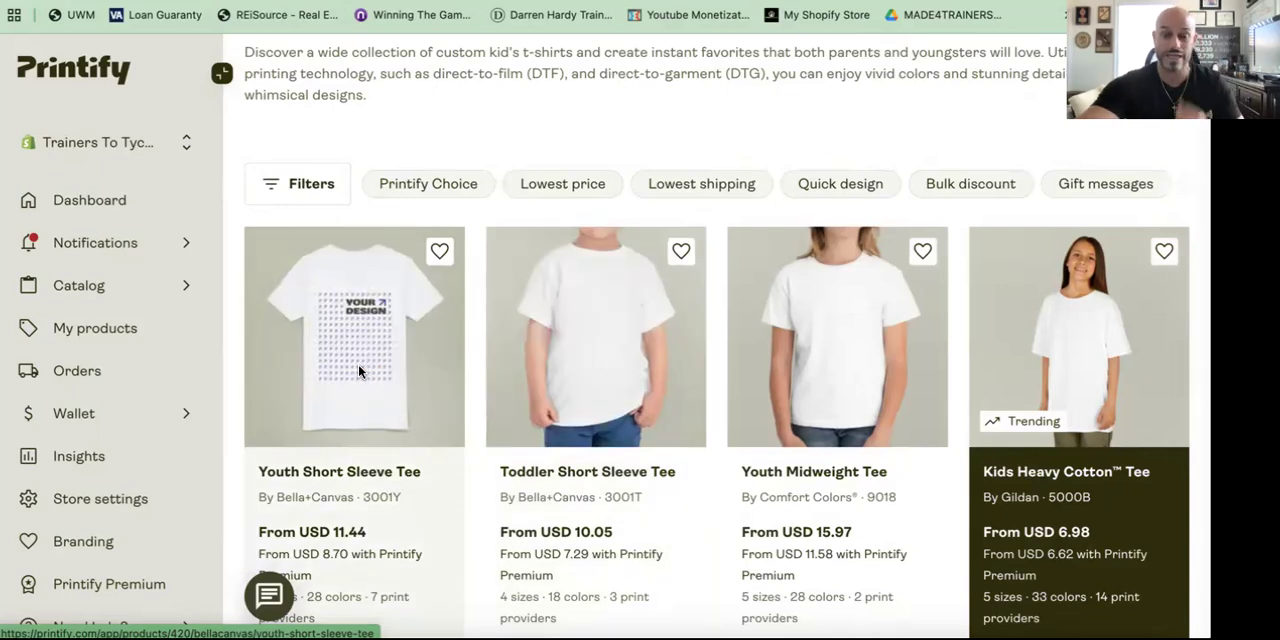
pyautogui.click(360, 372)
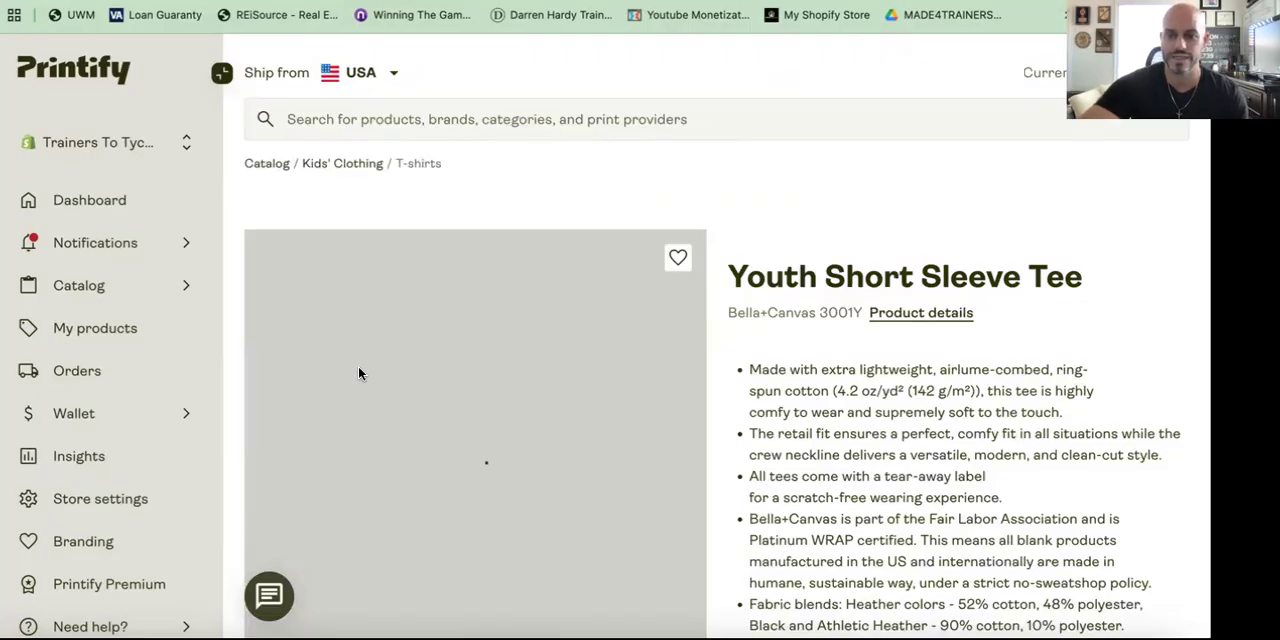
pyautogui.scroll(-3, 940, 342)
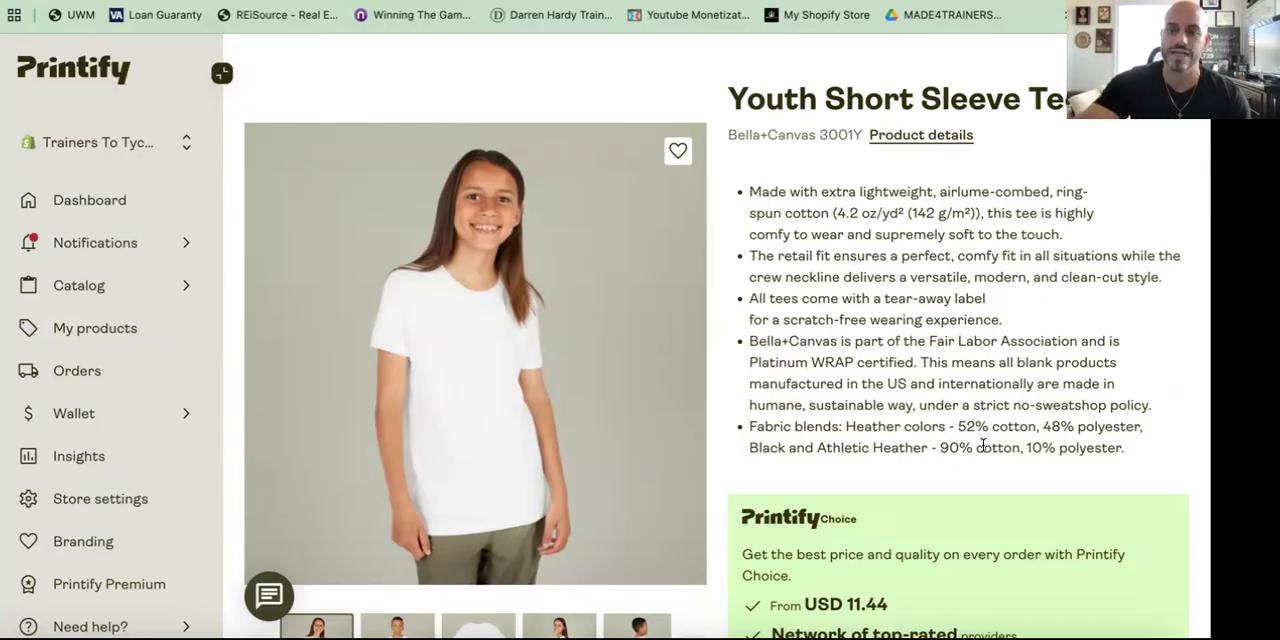
pyautogui.scroll(-1, 1070, 450)
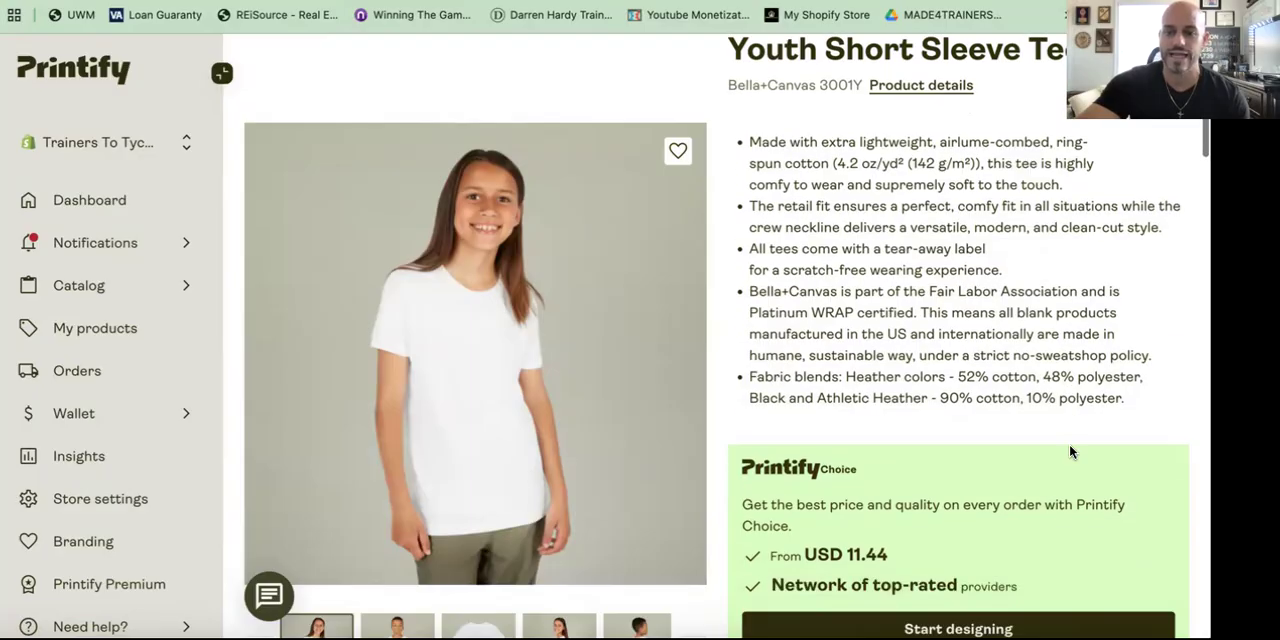
pyautogui.scroll(-2, 1050, 470)
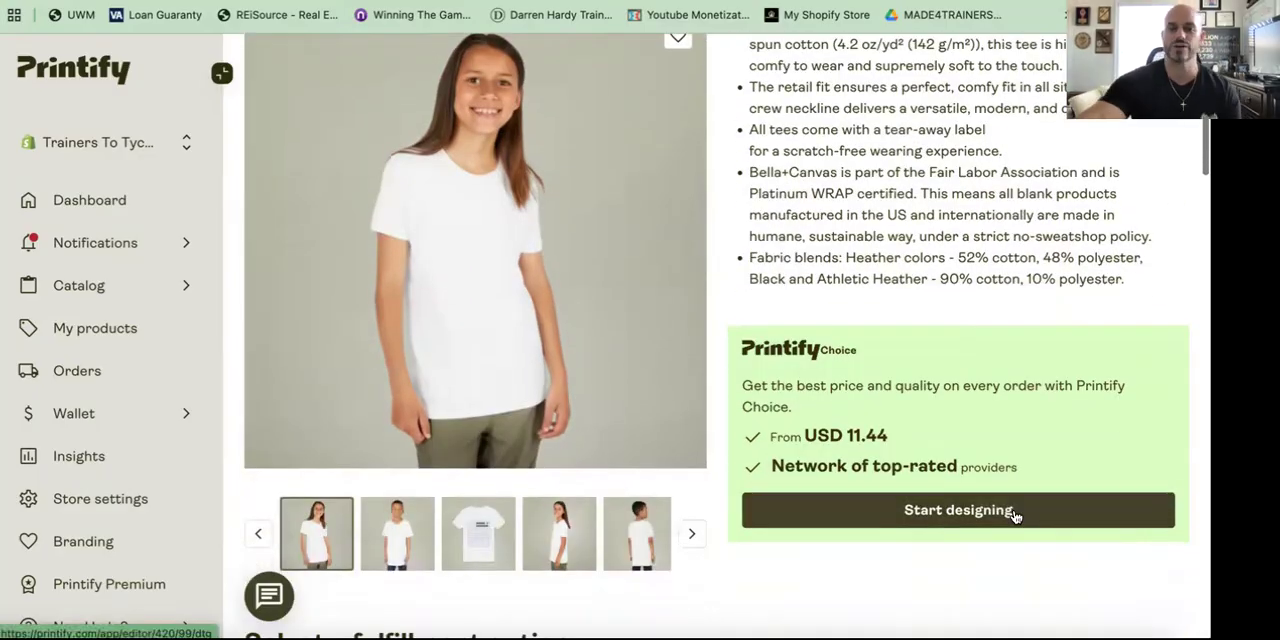
pyautogui.click(1015, 514)
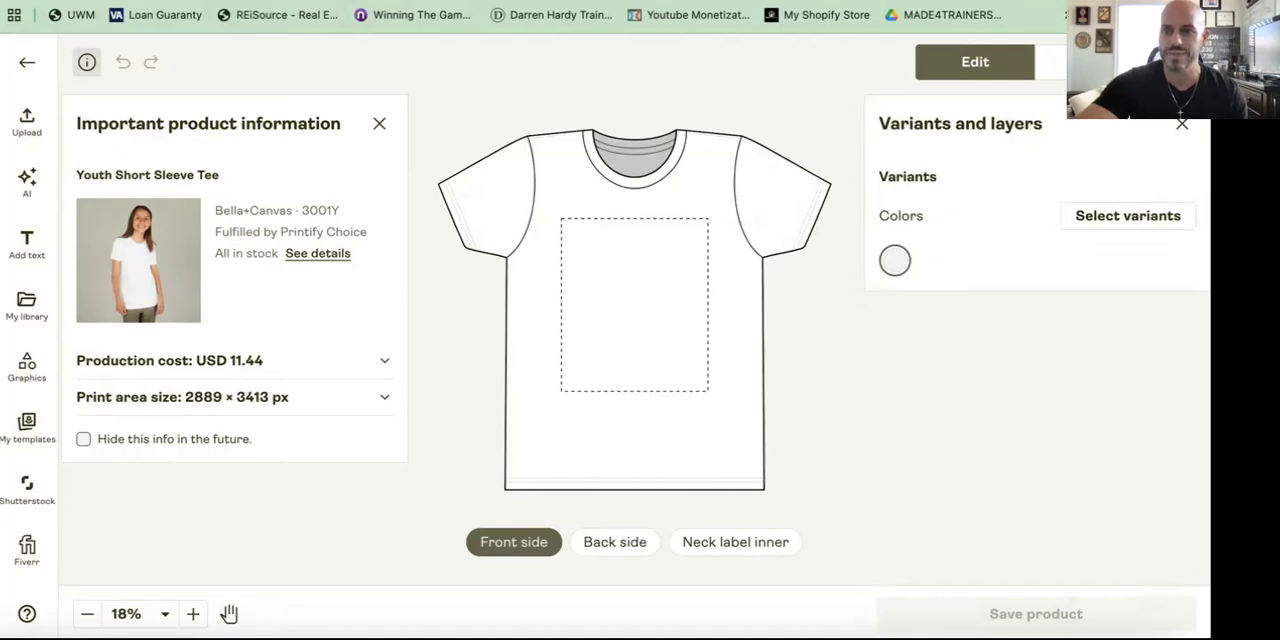
# Step: Select the color variants White, Athletic Heather, Black Heather, Heather Red, Heather Columbia Blue and Heather Team Purple
pyautogui.click(1110, 216)
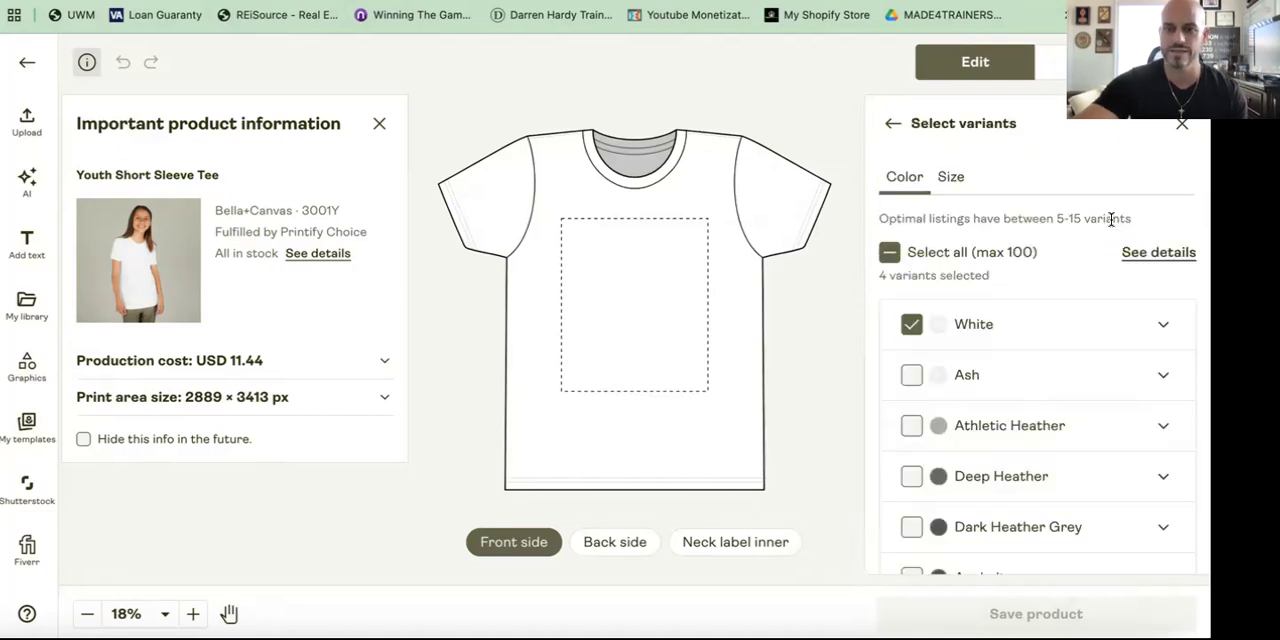
pyautogui.scroll(-1, 1007, 387)
pyautogui.click(911, 393)
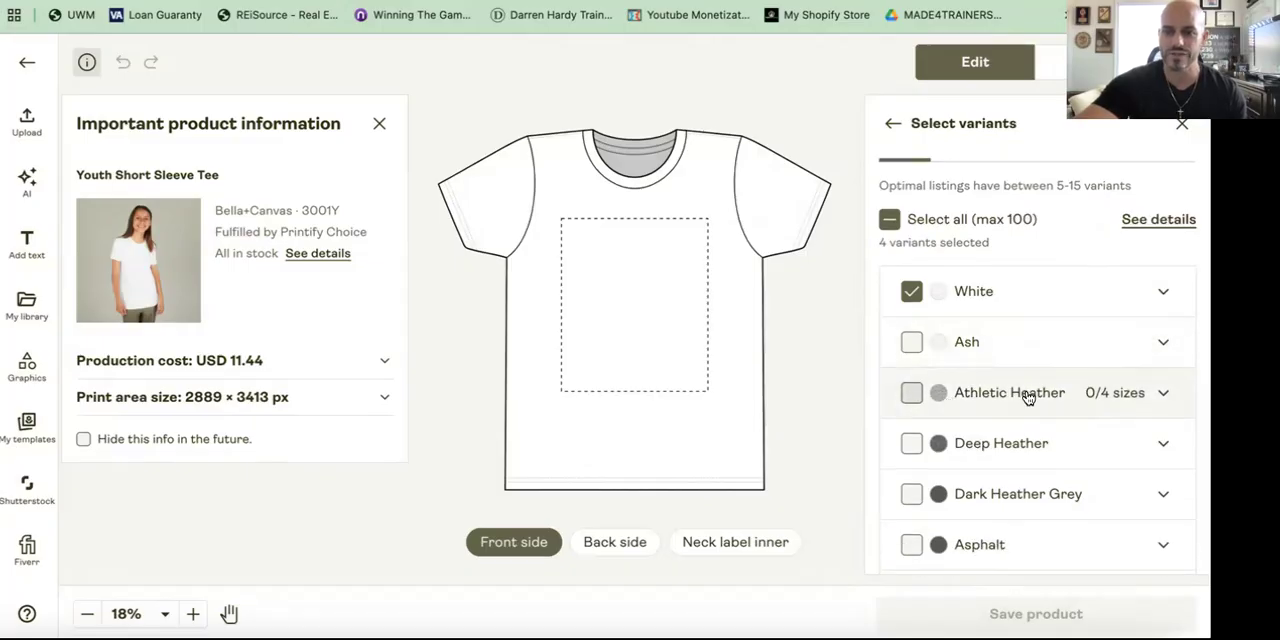
pyautogui.scroll(-5, 1031, 394)
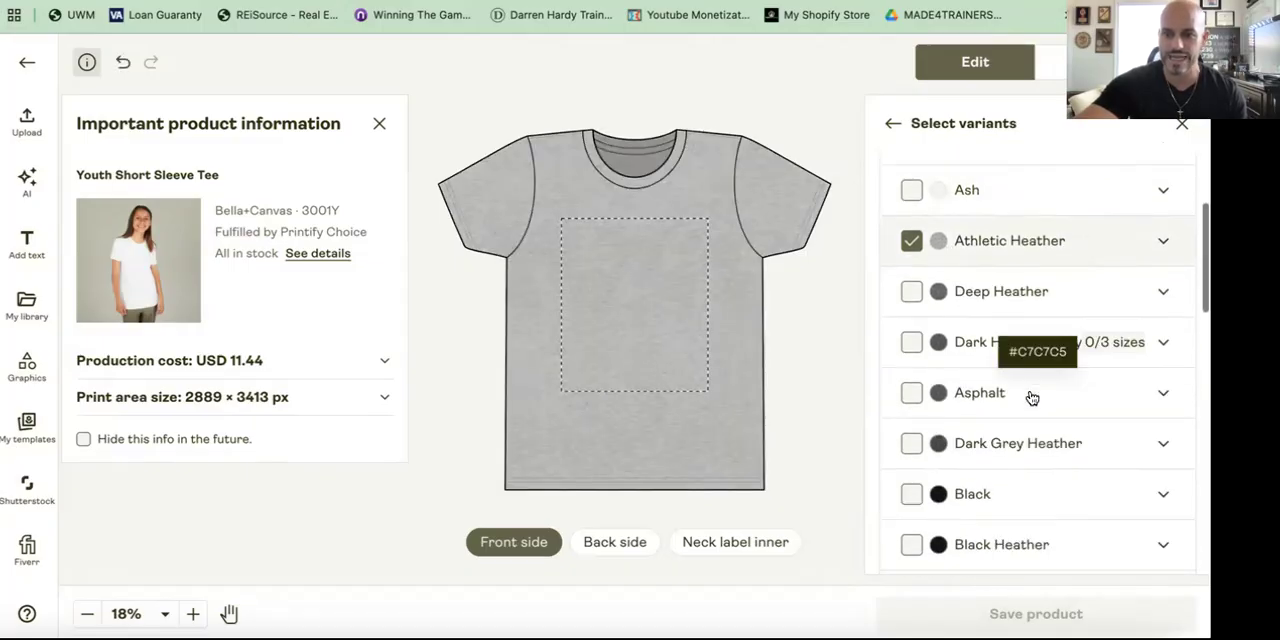
pyautogui.click(911, 329)
pyautogui.scroll(-1, 960, 357)
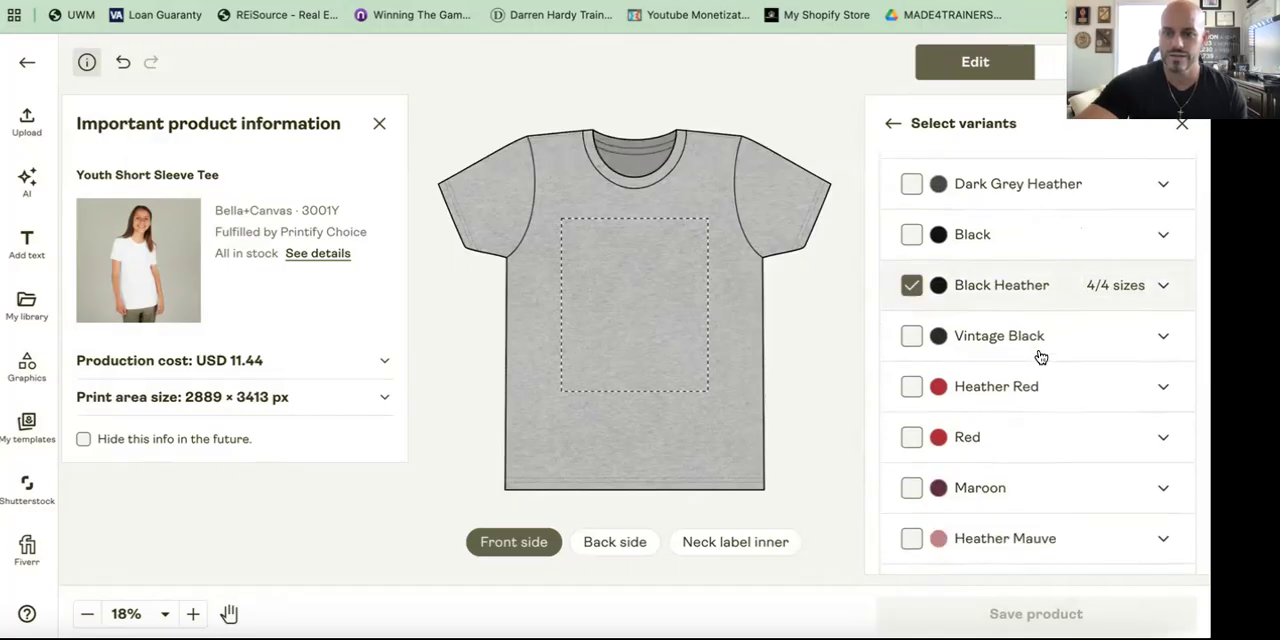
pyautogui.click(925, 385)
pyautogui.scroll(-9, 1000, 386)
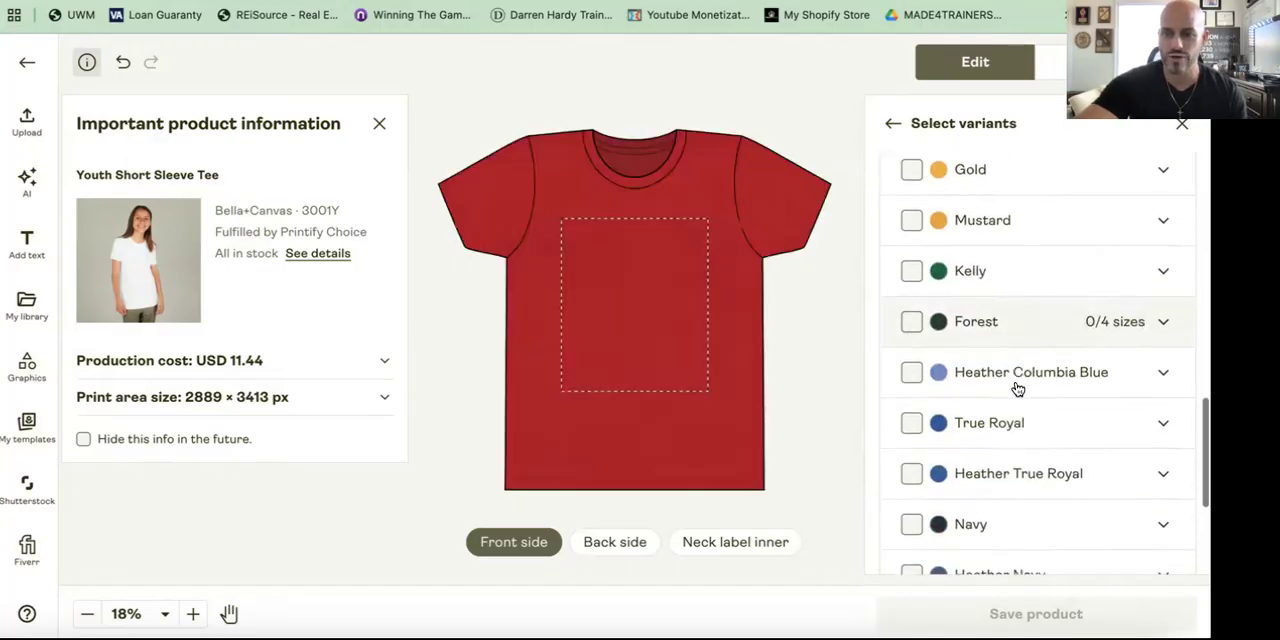
pyautogui.click(911, 373)
pyautogui.scroll(-4, 1015, 394)
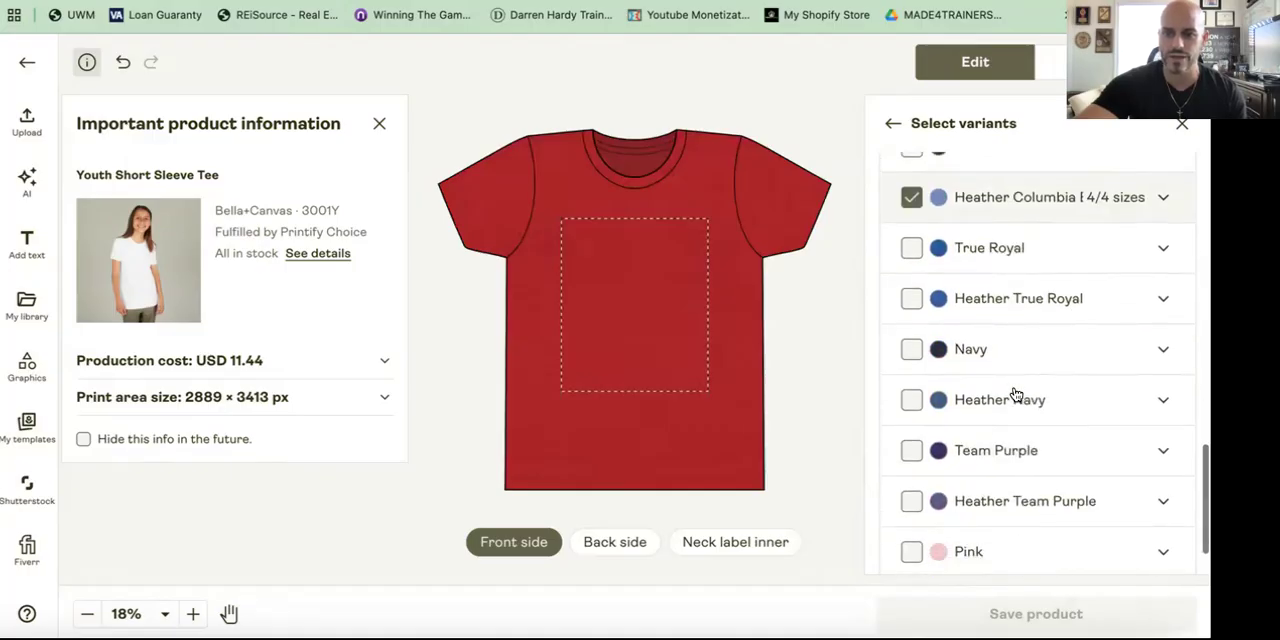
pyautogui.scroll(-1, 1016, 395)
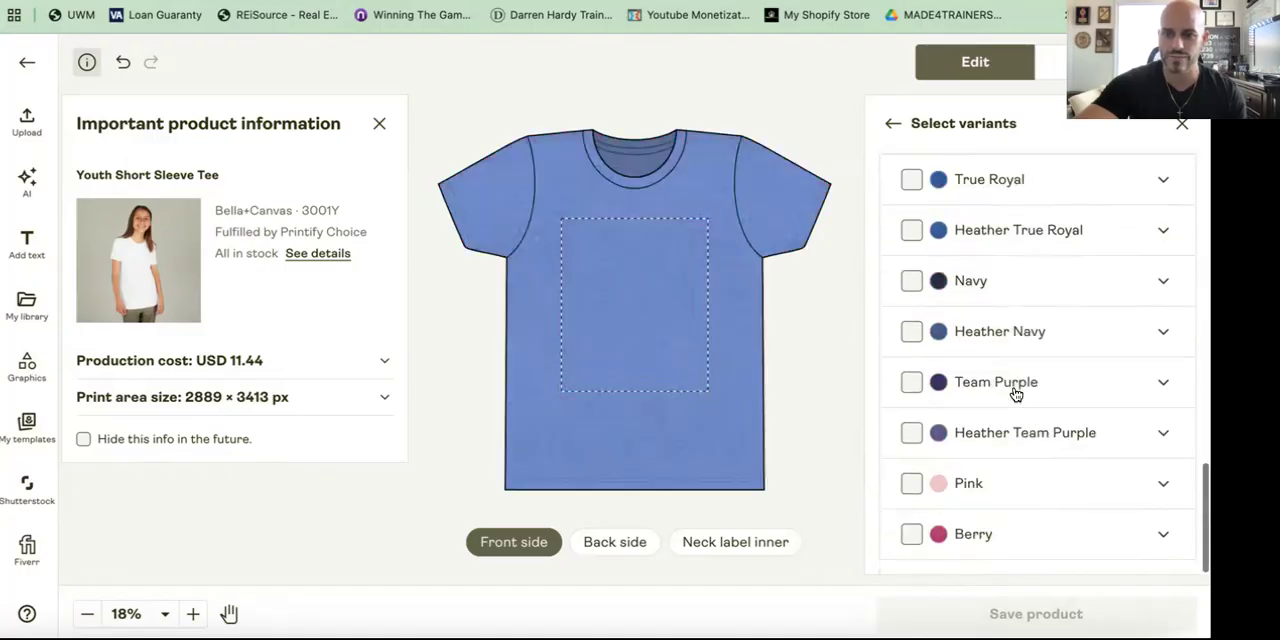
pyautogui.click(911, 435)
# Step: Review the size options for the selected variants and return to the variants and layers panel
pyautogui.scroll(5, 1043, 363)
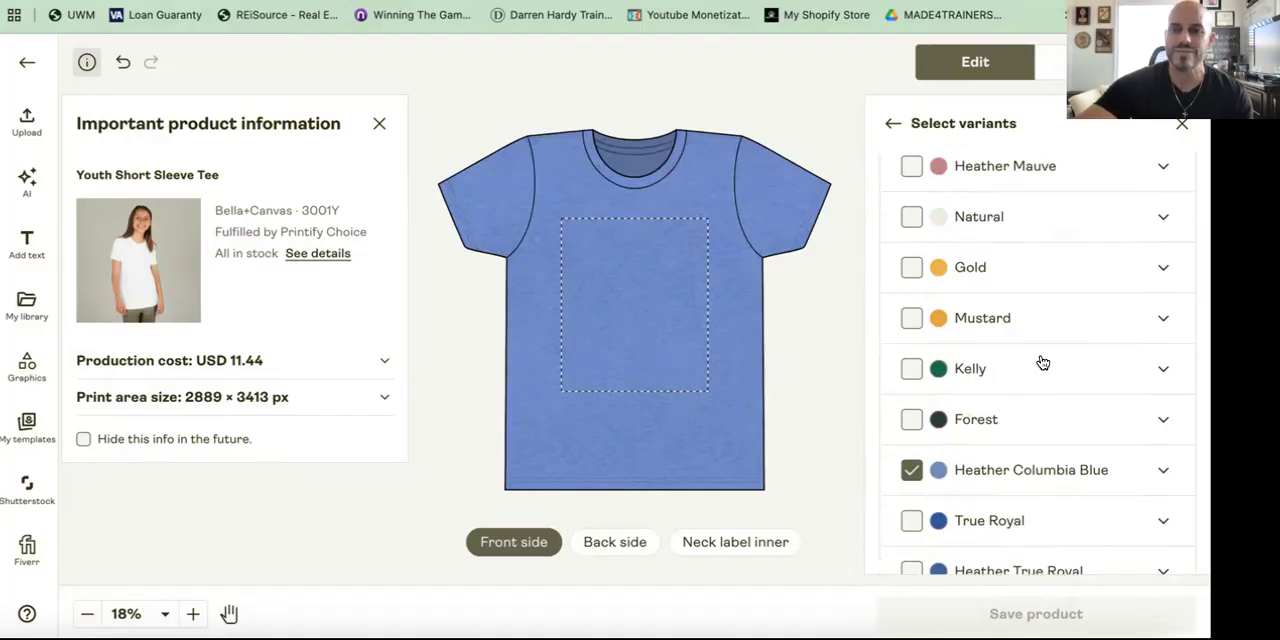
pyautogui.scroll(5, 1043, 363)
pyautogui.click(951, 176)
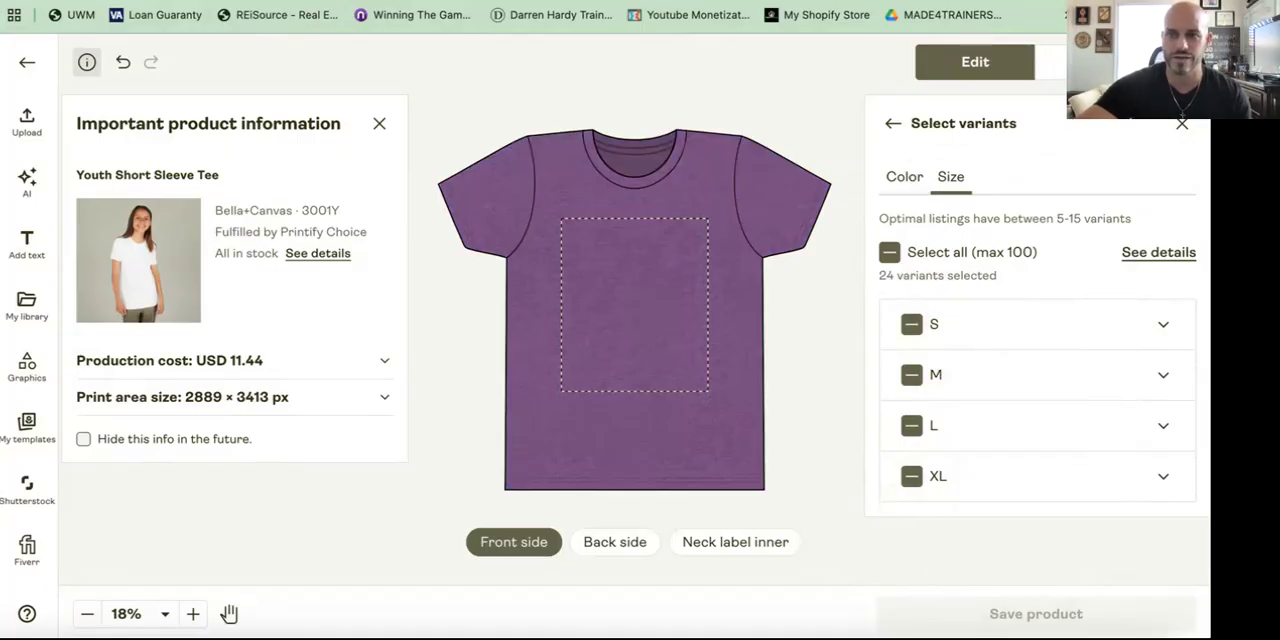
pyautogui.click(892, 123)
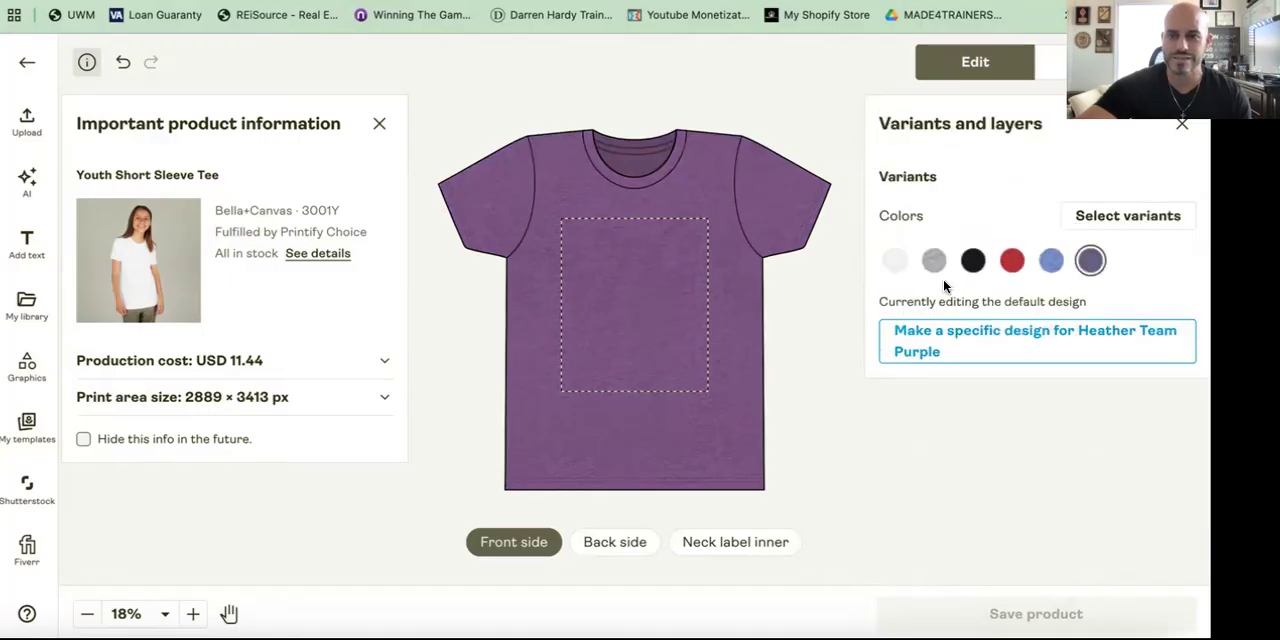
# Step: Switch the preview to the White variant and close the product information panel
pyautogui.click(895, 261)
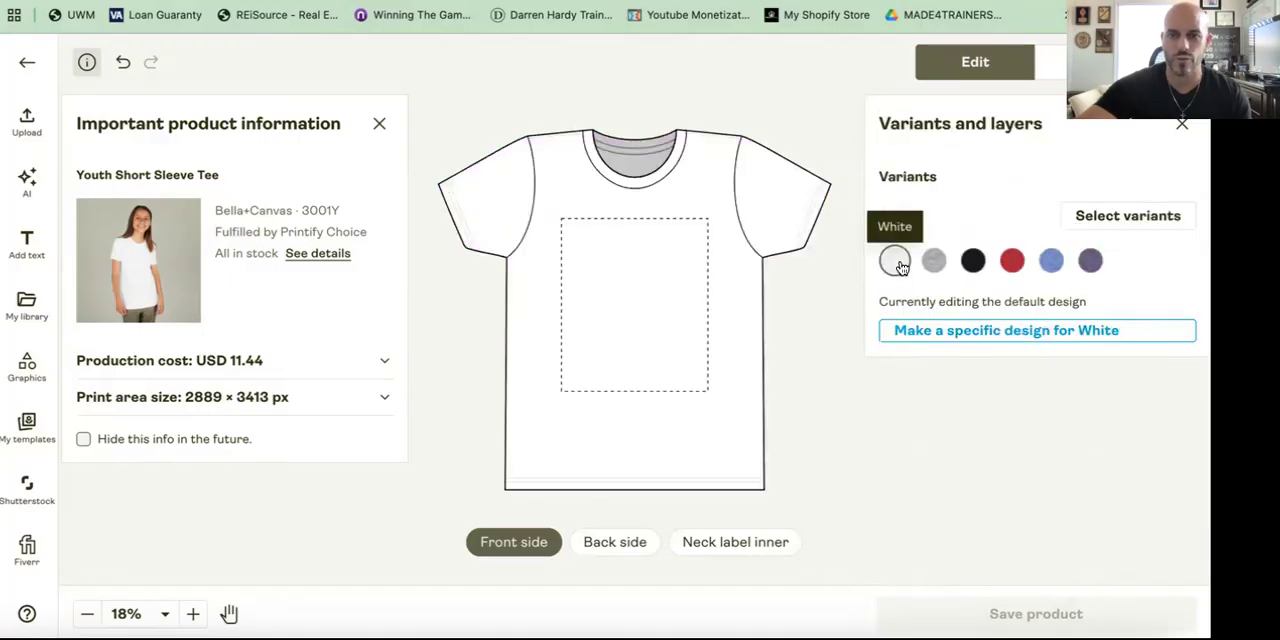
pyautogui.click(379, 123)
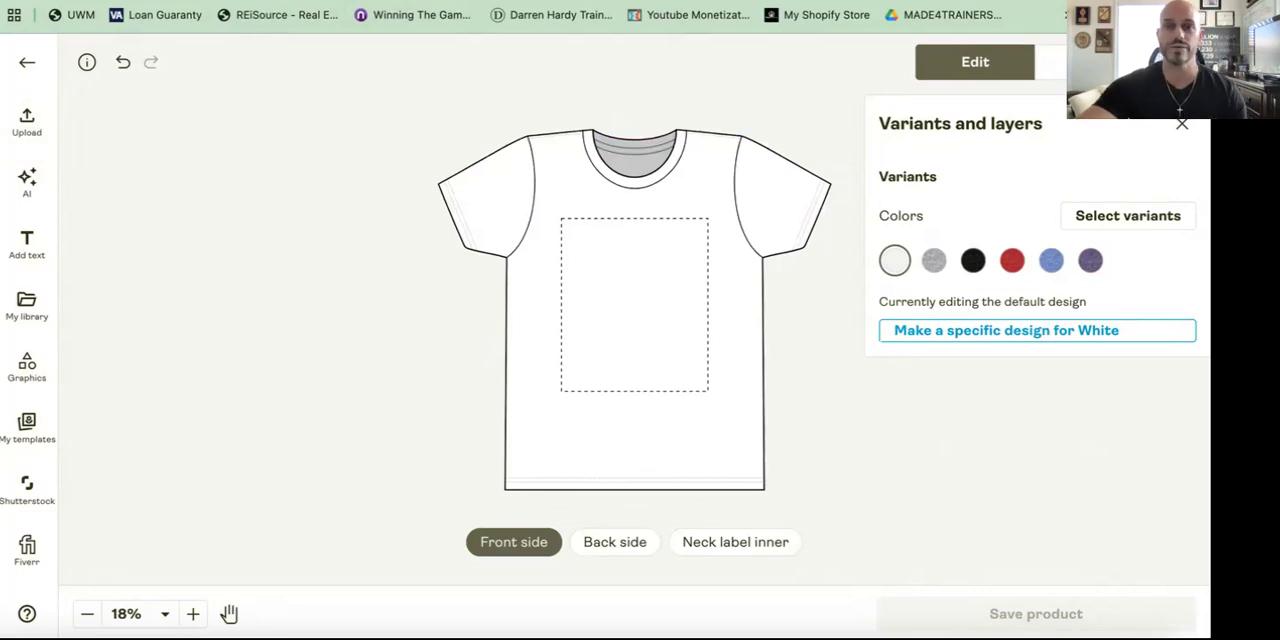
# Step: Switch to ChatGPT to view the University Hard Knocks Iron Phoenix logo, then return to Printify
pyautogui.click(645, 1)
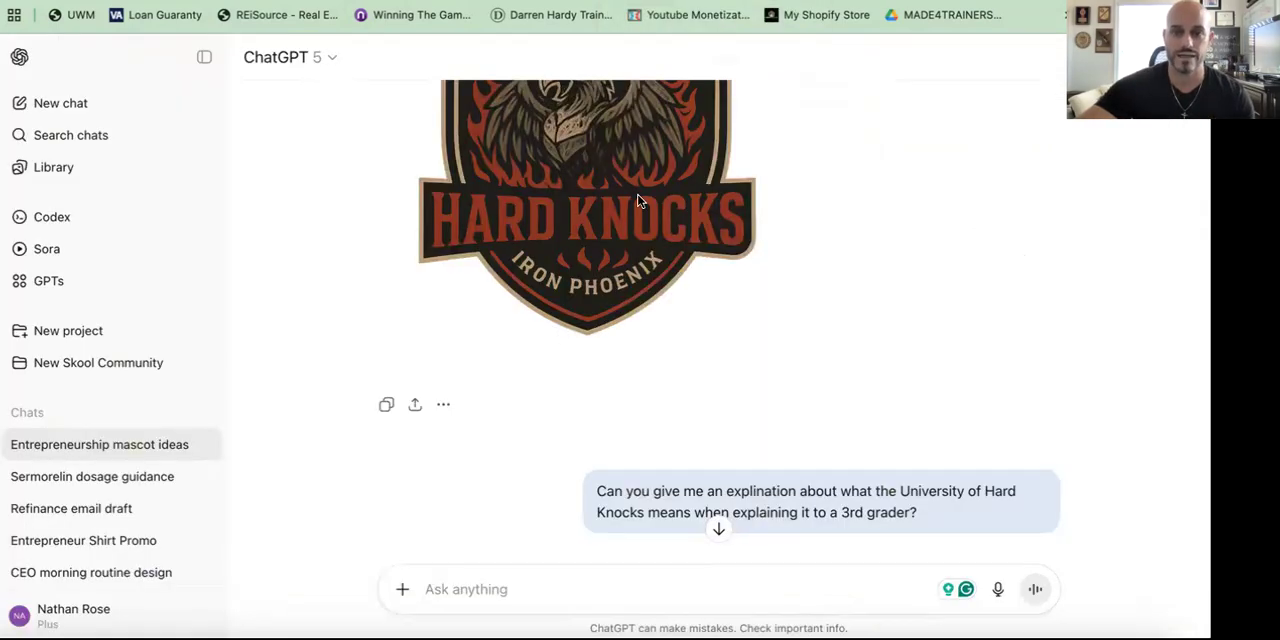
pyautogui.scroll(3, 640, 200)
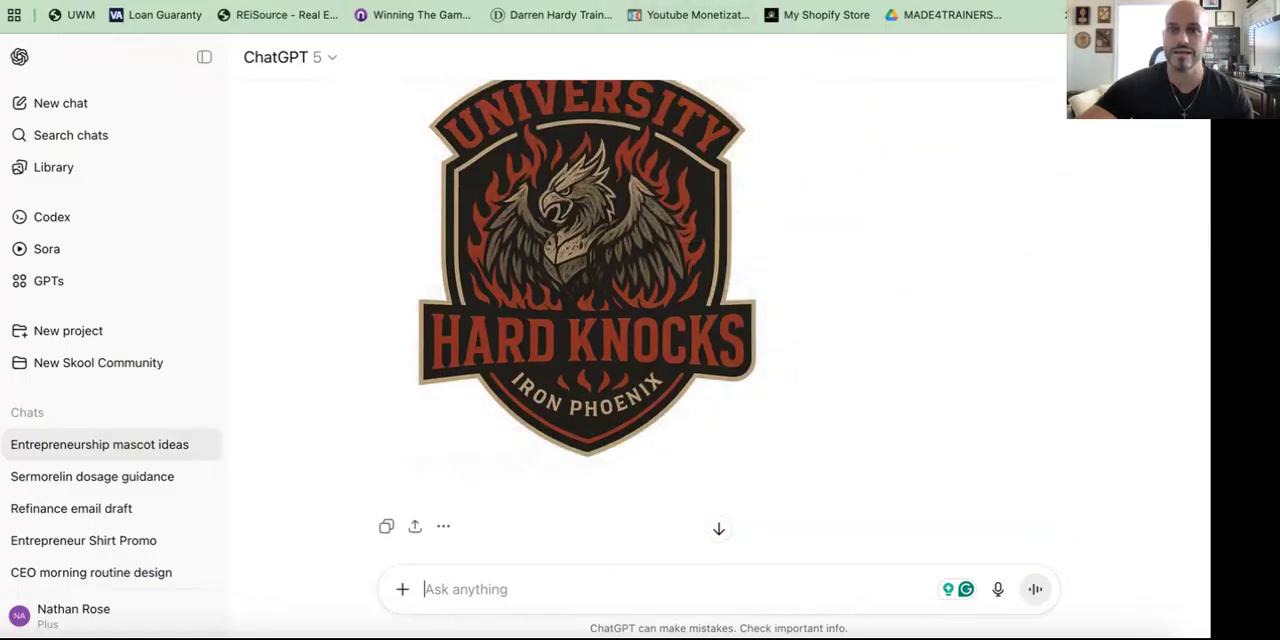
pyautogui.click(781, 2)
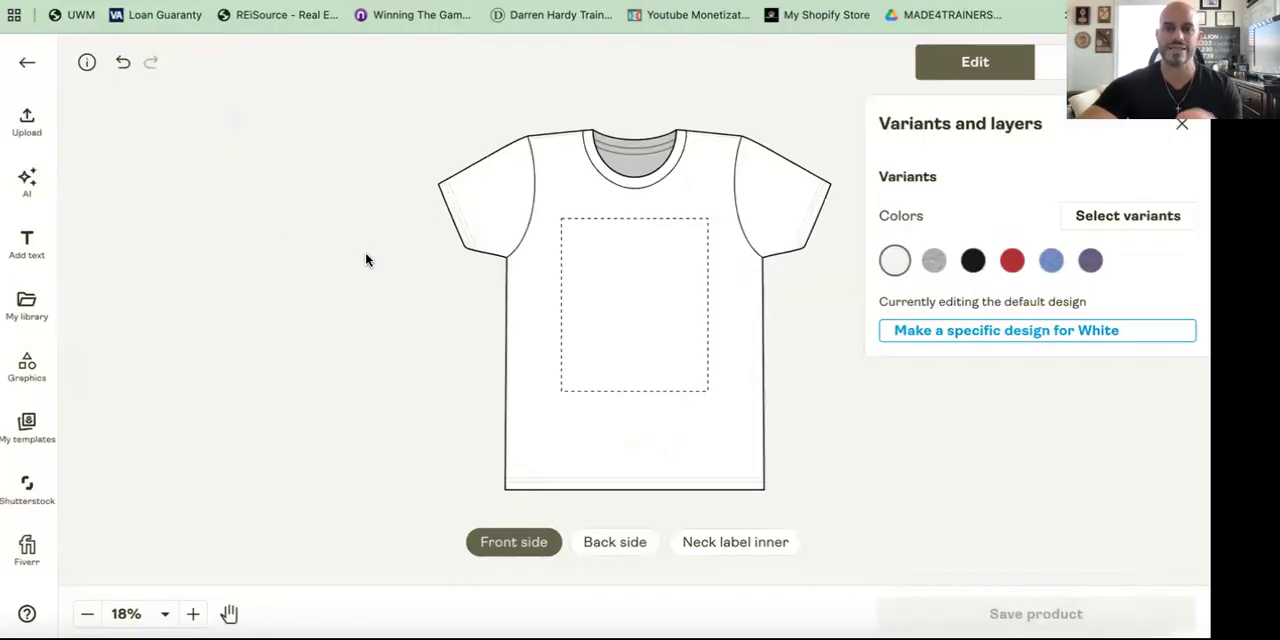
pyautogui.click(20, 134)
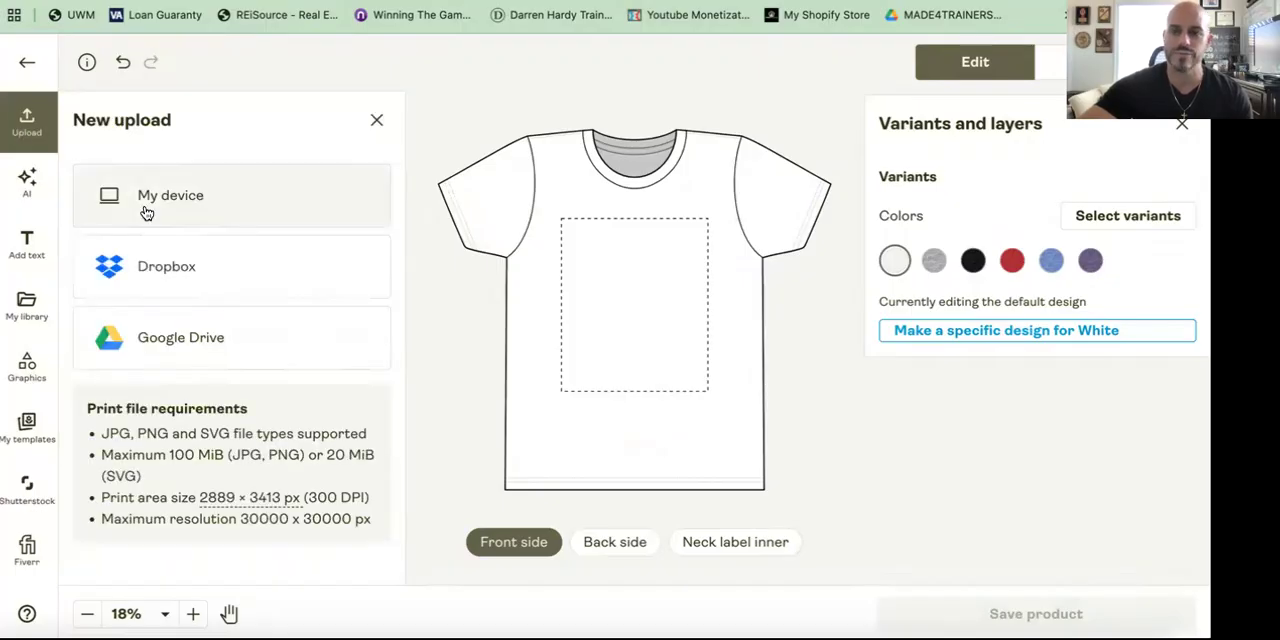
pyautogui.click(27, 316)
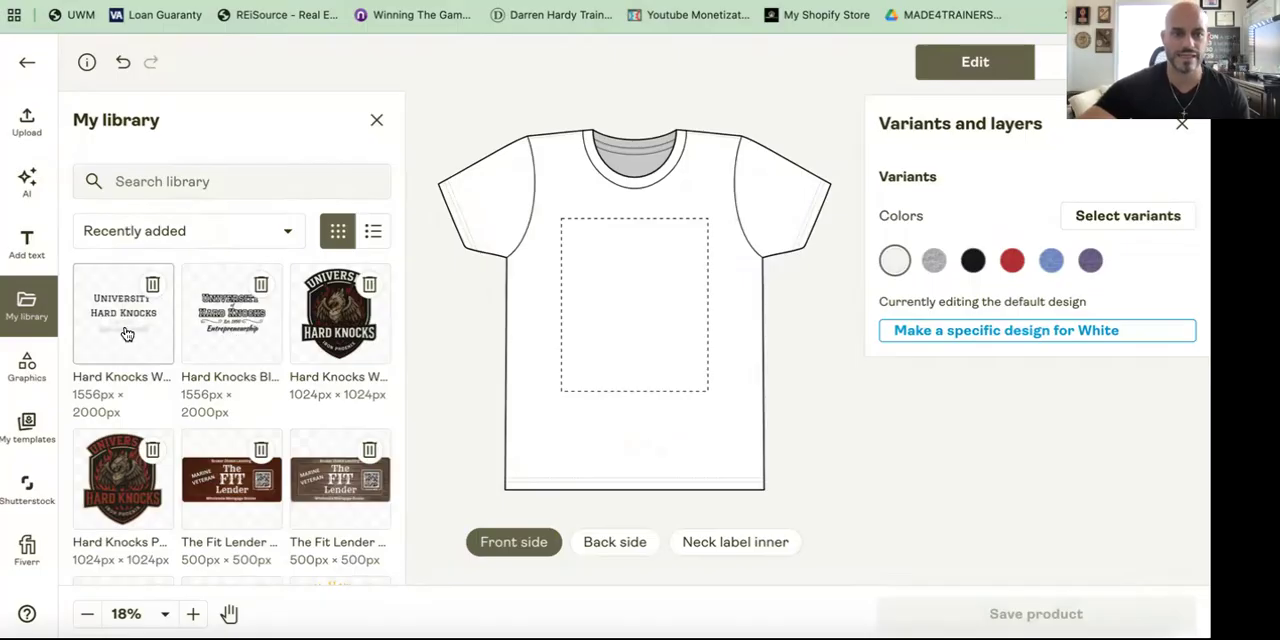
pyautogui.click(237, 325)
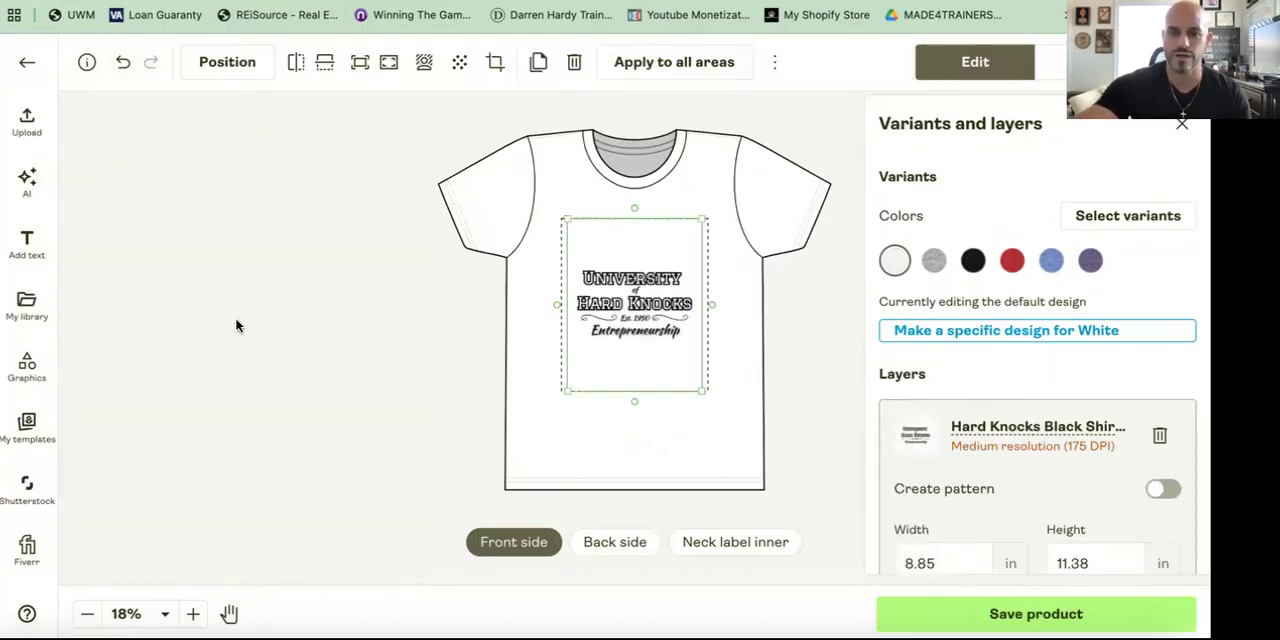
pyautogui.press('Delete')
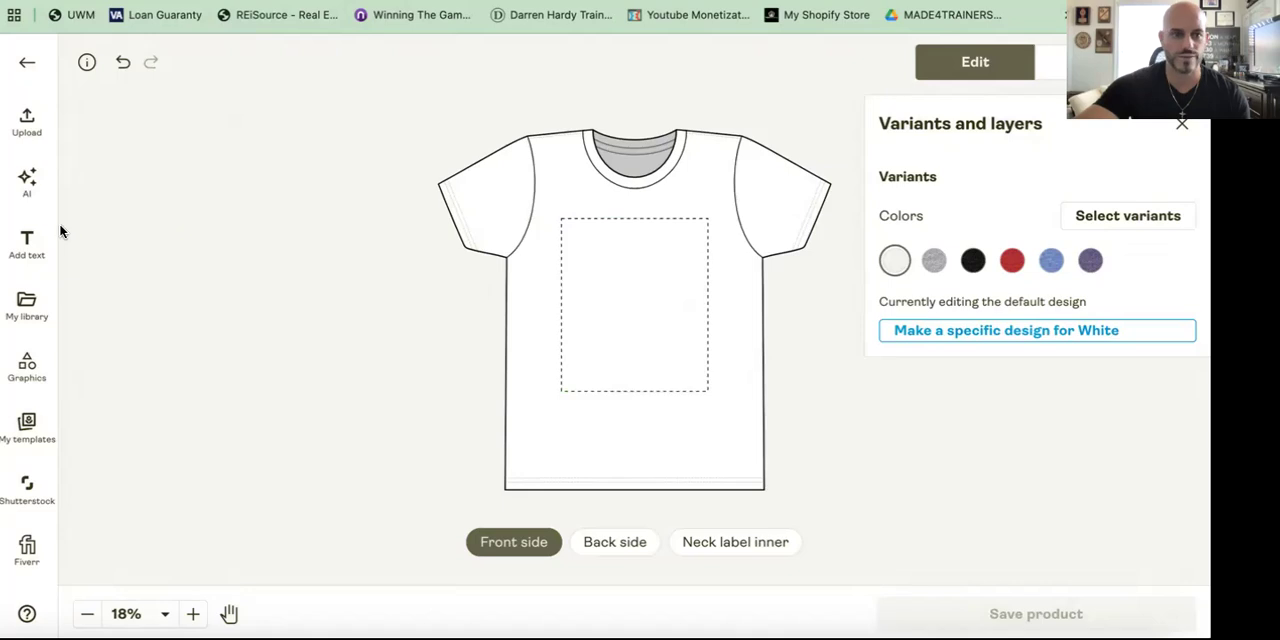
# Step: Add the Hard Knocks White Font logo from the library to the front side and set its width to 4.5 in
pyautogui.click(30, 312)
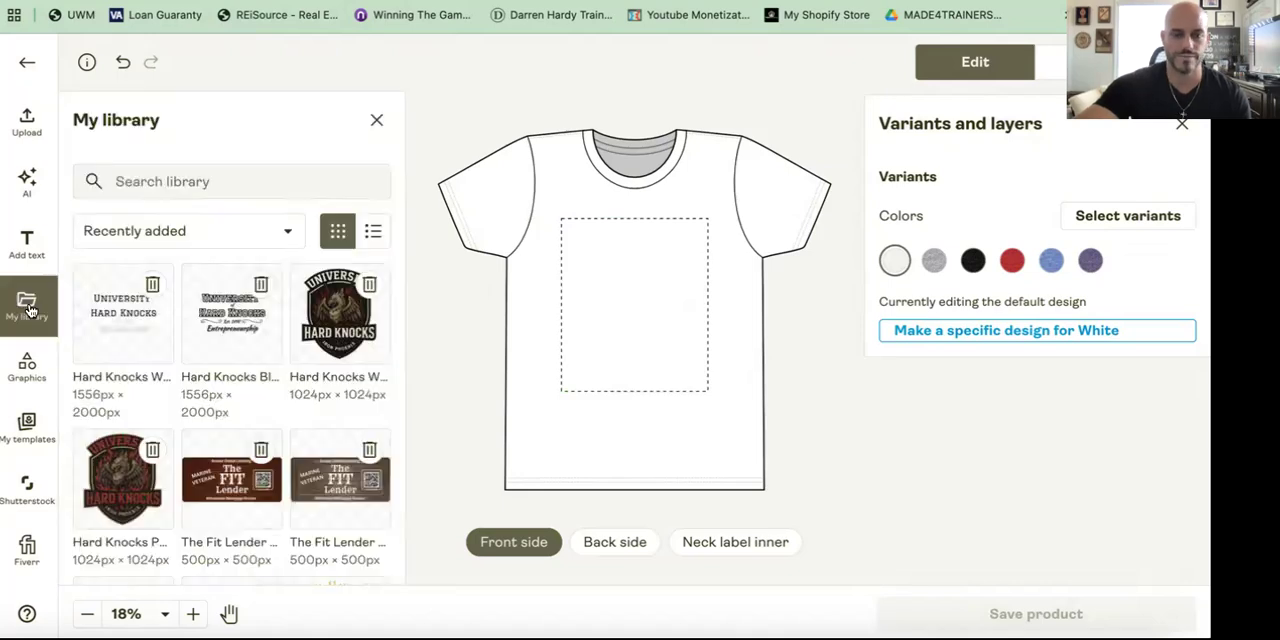
pyautogui.click(340, 304)
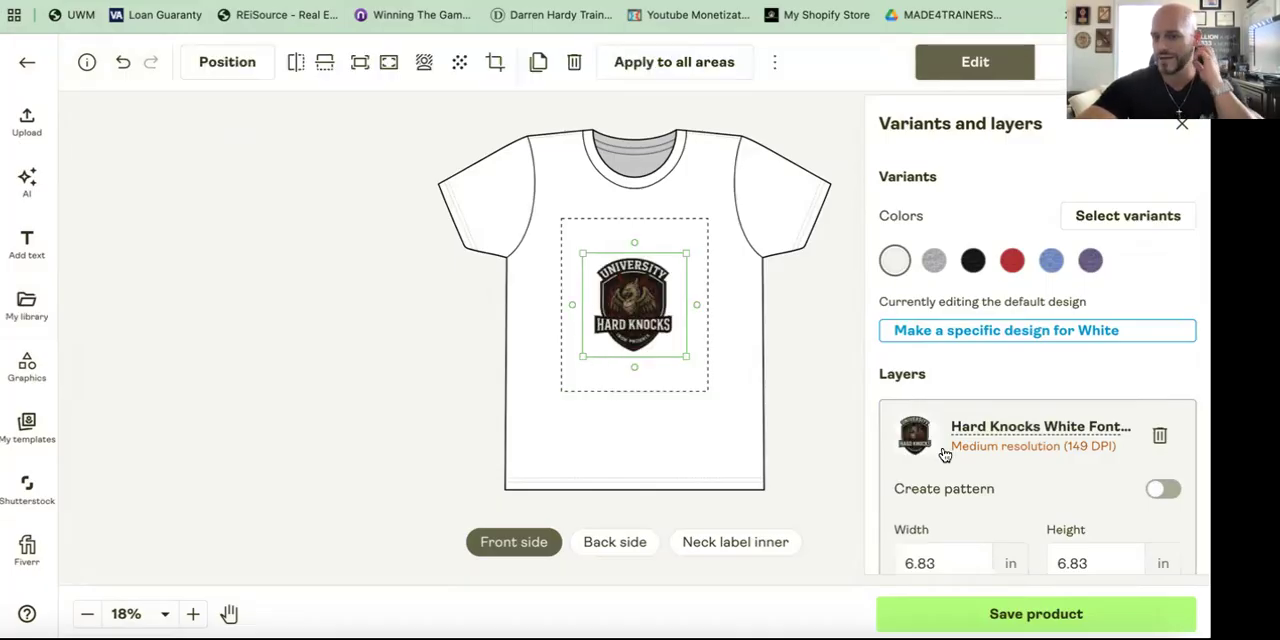
pyautogui.scroll(-1, 946, 456)
pyautogui.click(940, 511)
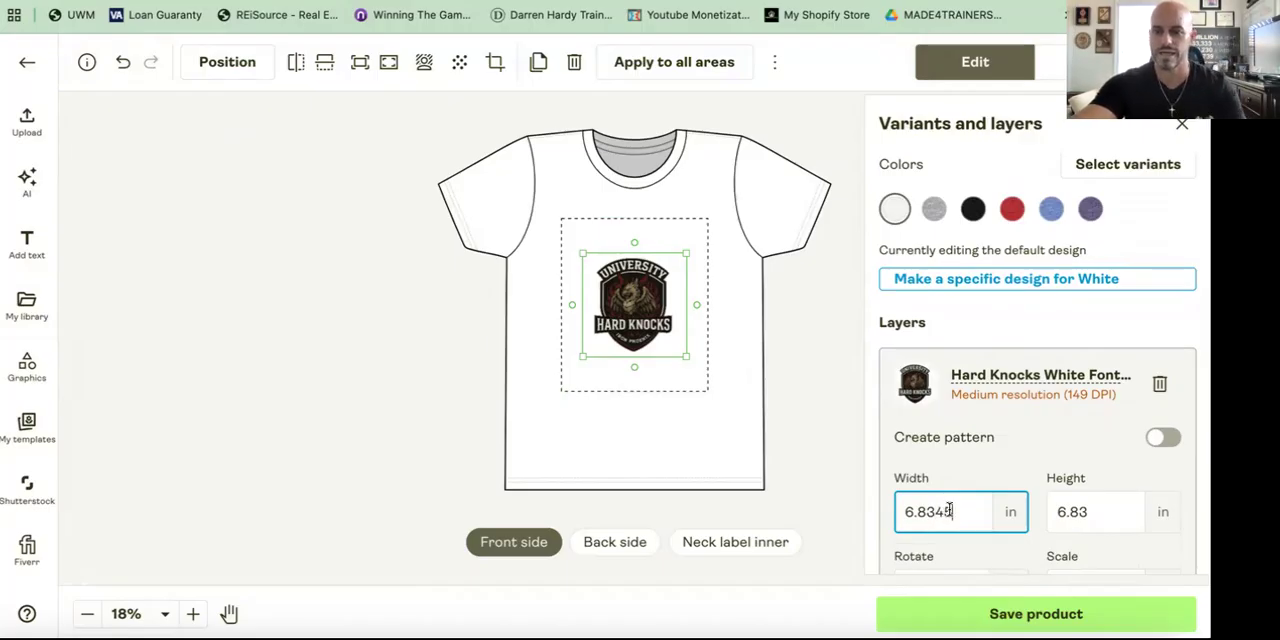
pyautogui.press('BackSpace')
pyautogui.press('BackSpace')
pyautogui.press('BackSpace')
pyautogui.press('BackSpace')
pyautogui.press('BackSpace')
pyautogui.press('BackSpace')
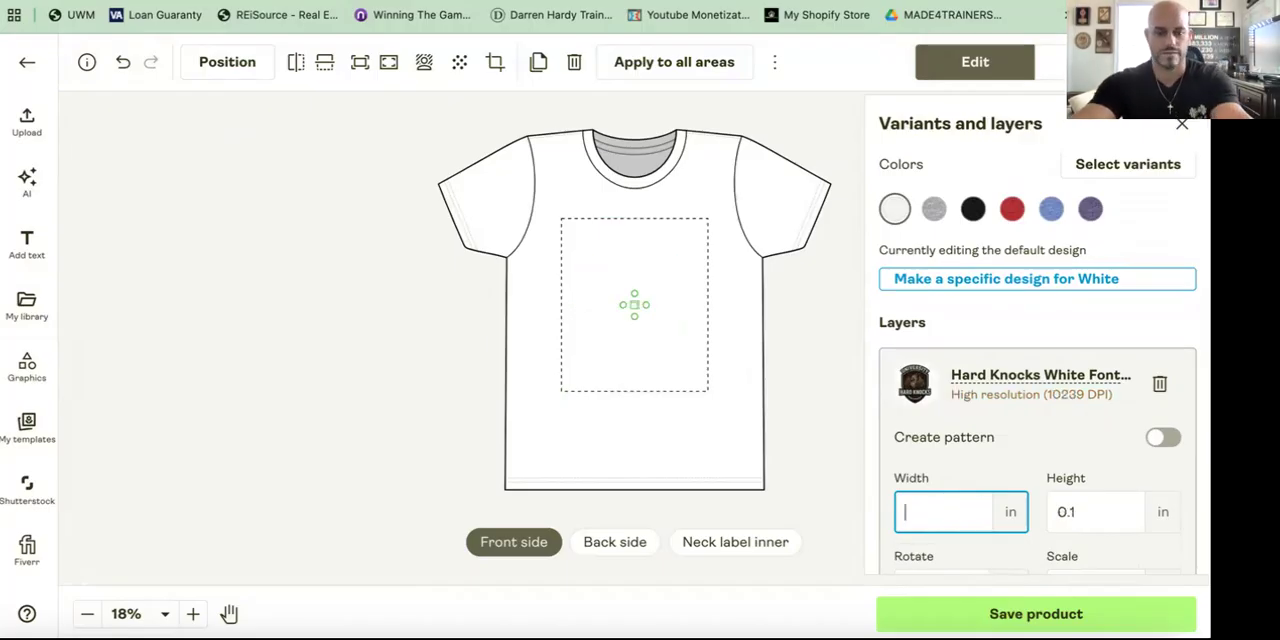
pyautogui.write('4.5')
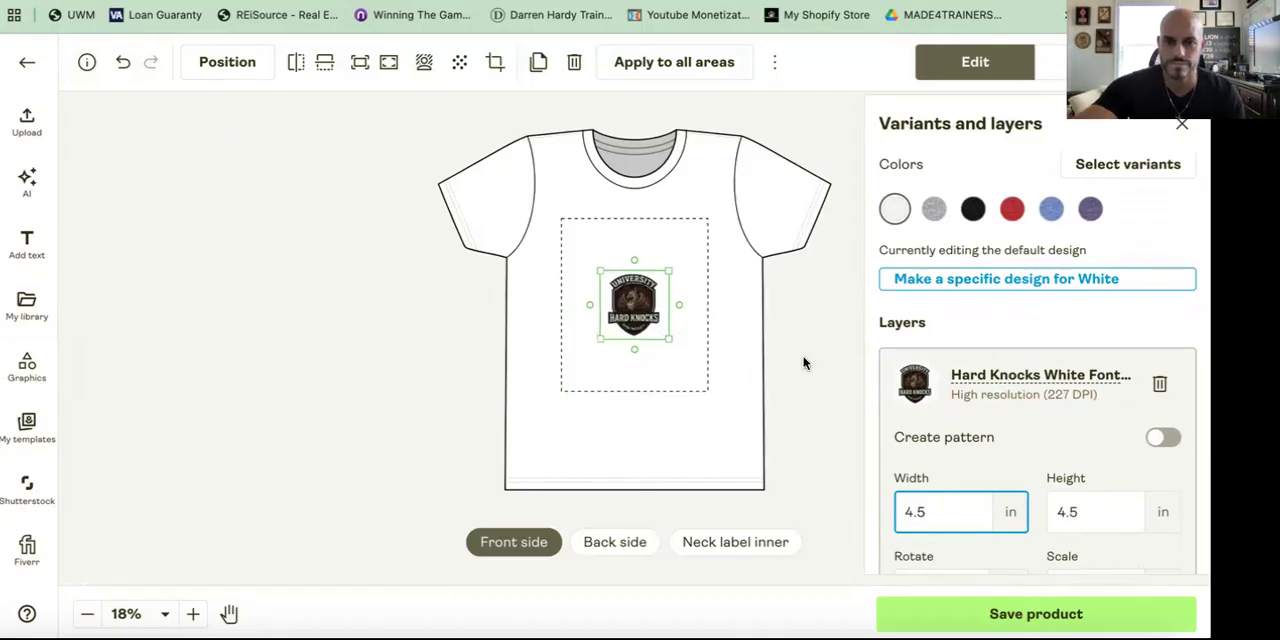
# Step: Move the logo to the upper right corner of the front print area as a chest logo
pyautogui.click(638, 297)
pyautogui.moveTo(638, 297); pyautogui.dragTo(695, 248)
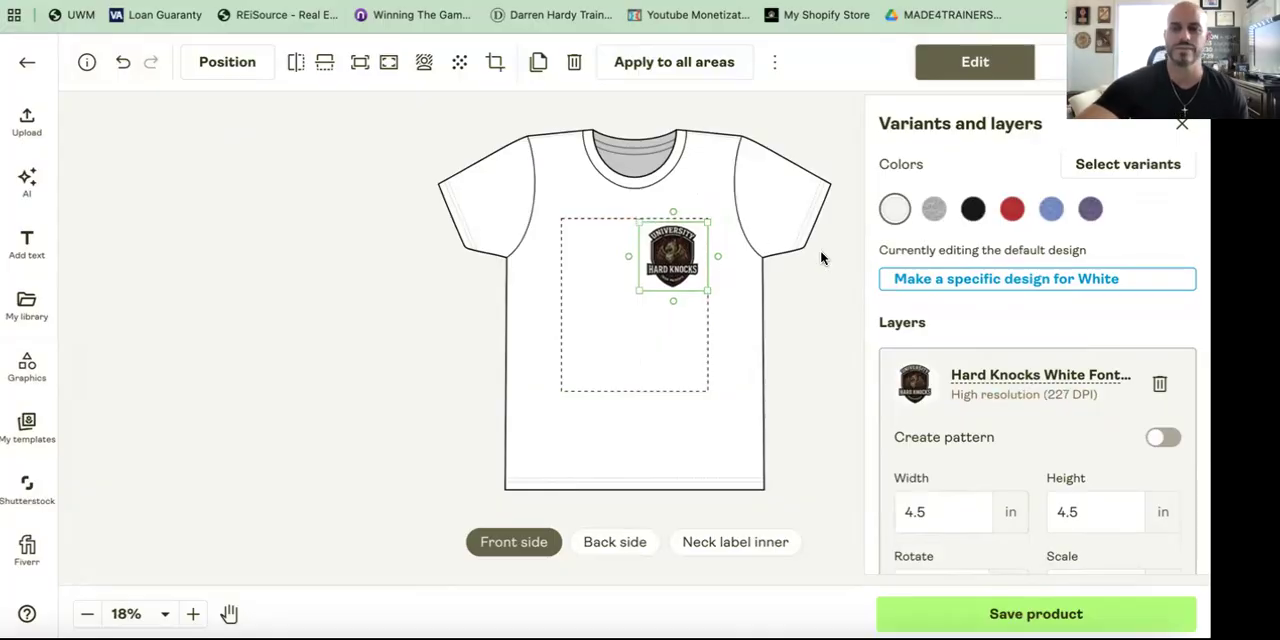
# Step: Preview the front chest logo on each selected color variant, ending on White
pyautogui.click(935, 210)
pyautogui.click(974, 263)
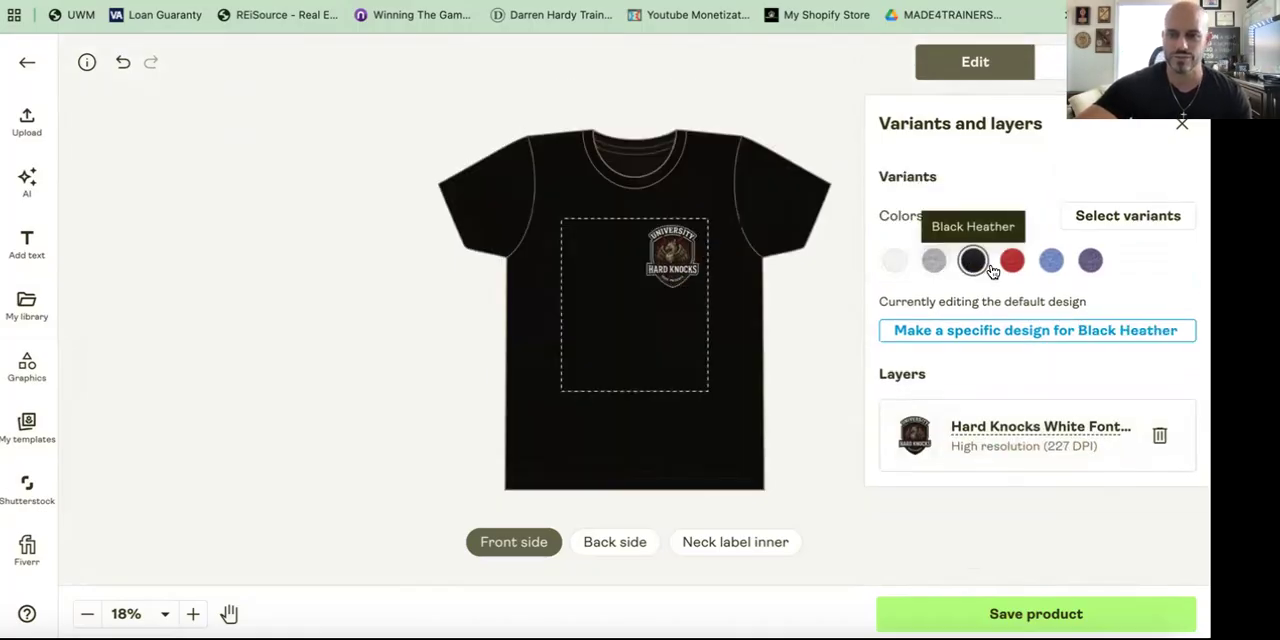
pyautogui.click(1012, 262)
pyautogui.click(1057, 266)
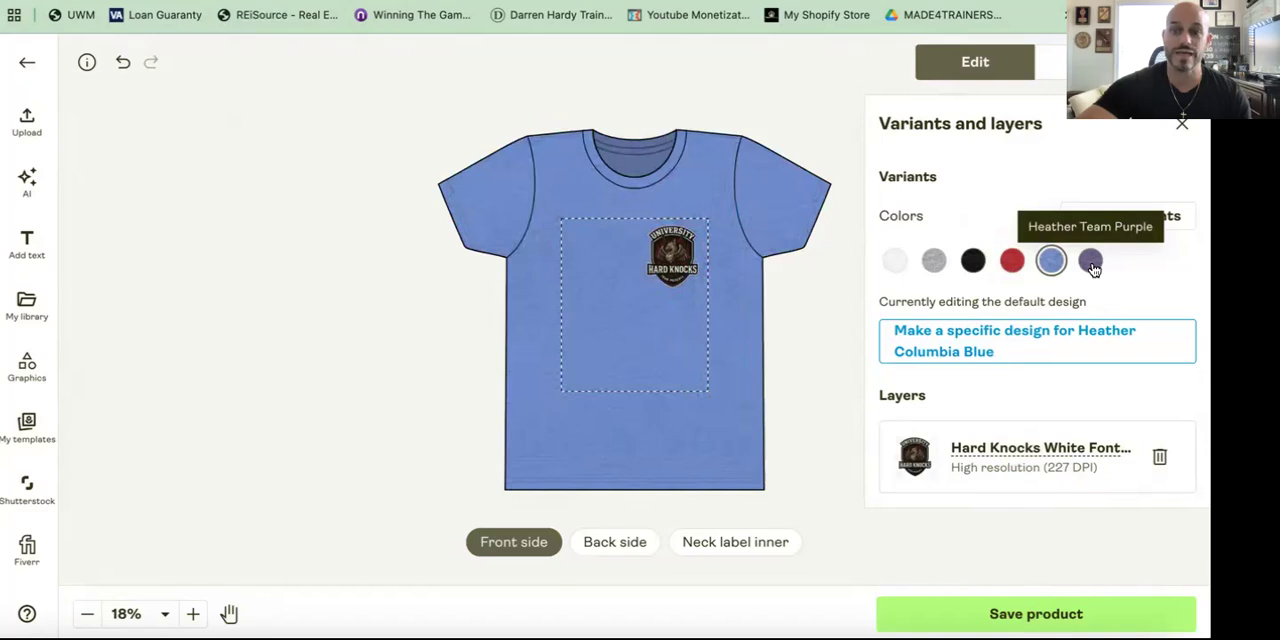
pyautogui.click(1092, 264)
pyautogui.click(895, 261)
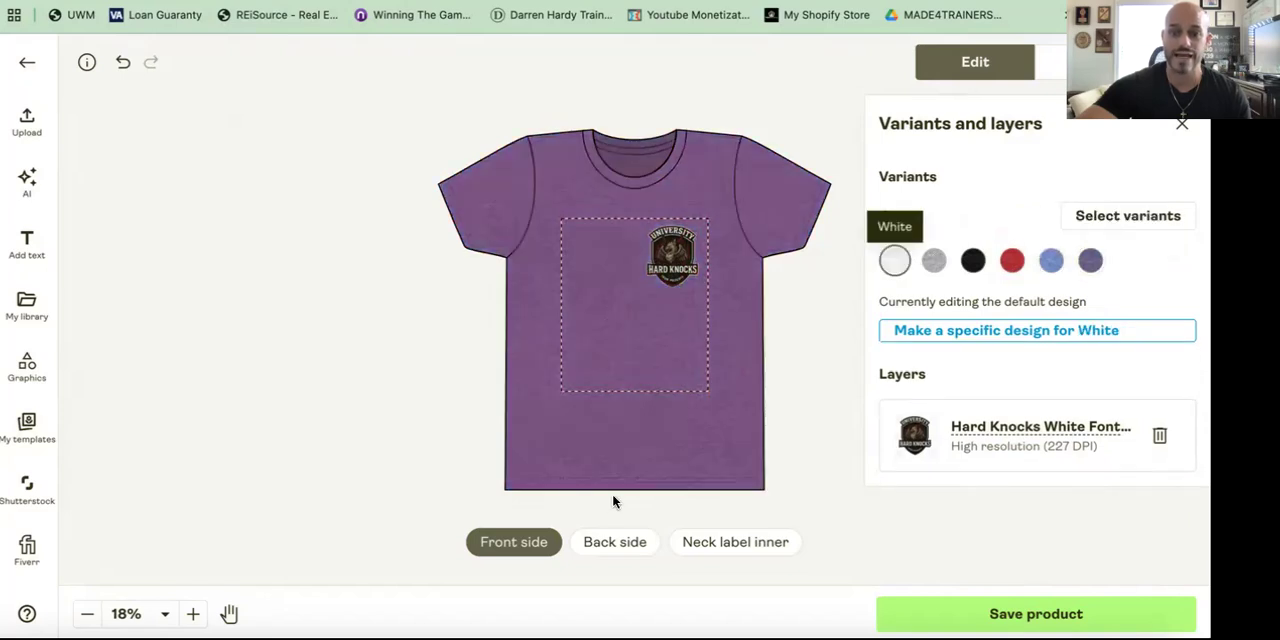
# Step: On the back side, add the Hard Knocks Black Shirt design from the library and set its width to 9.5 in
pyautogui.click(610, 553)
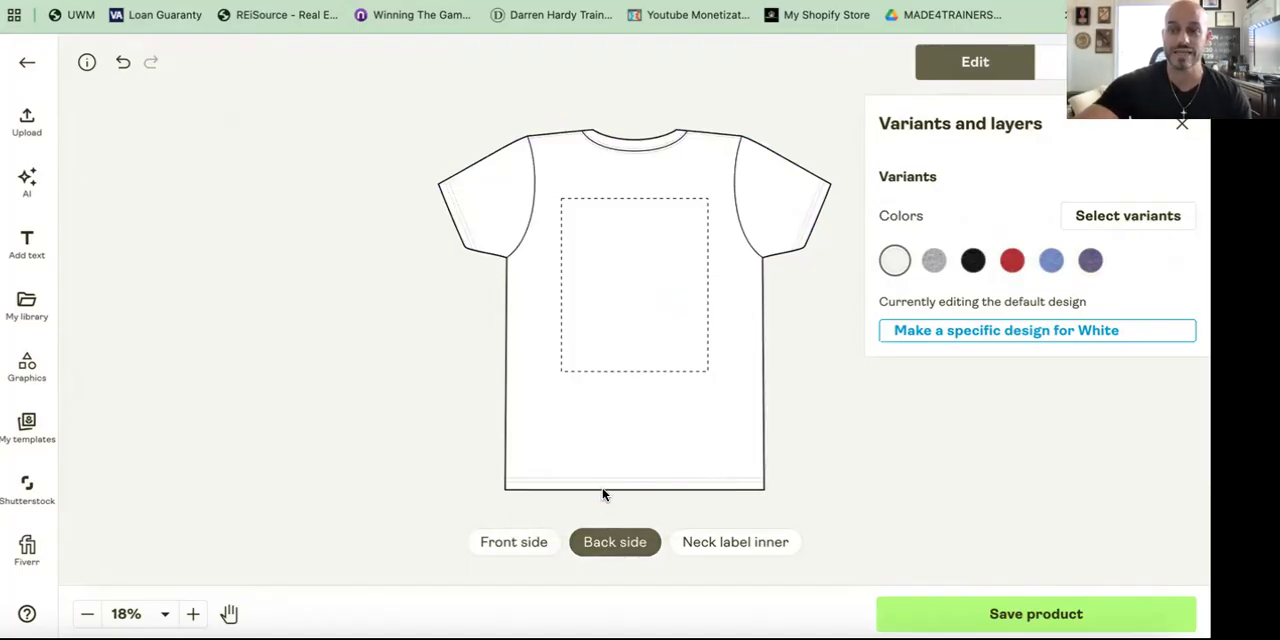
pyautogui.click(27, 305)
pyautogui.moveTo(220, 325); pyautogui.dragTo(580, 264)
pyautogui.scroll(-1, 889, 460)
pyautogui.click(960, 519)
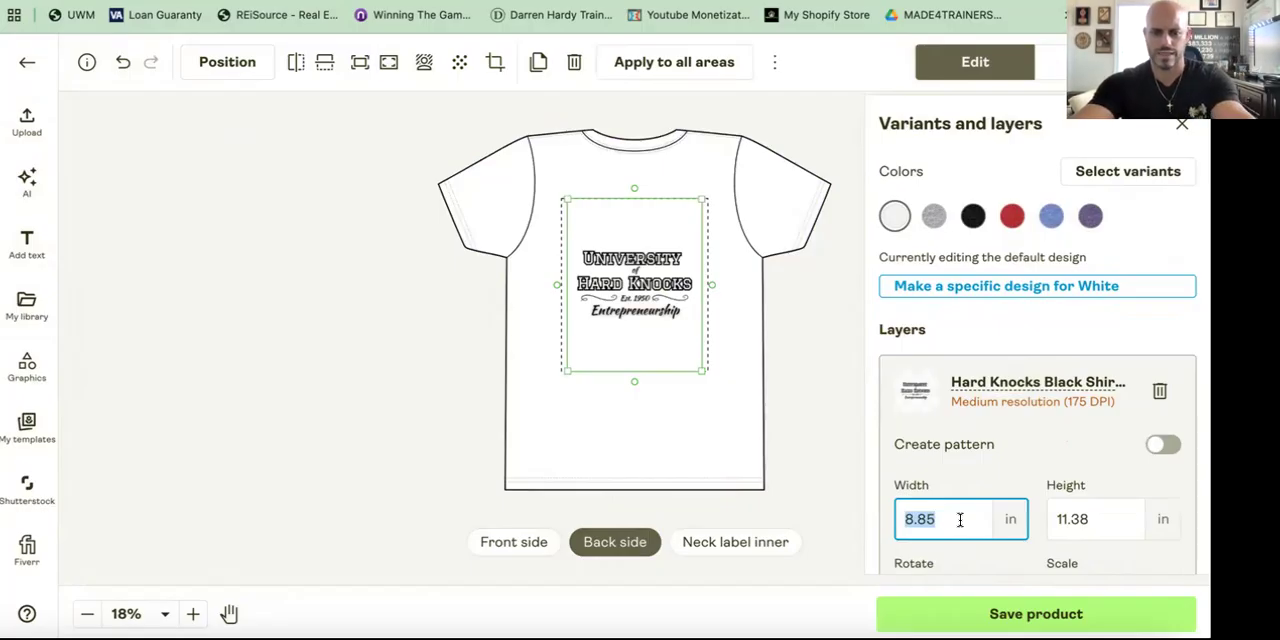
pyautogui.write('9.')
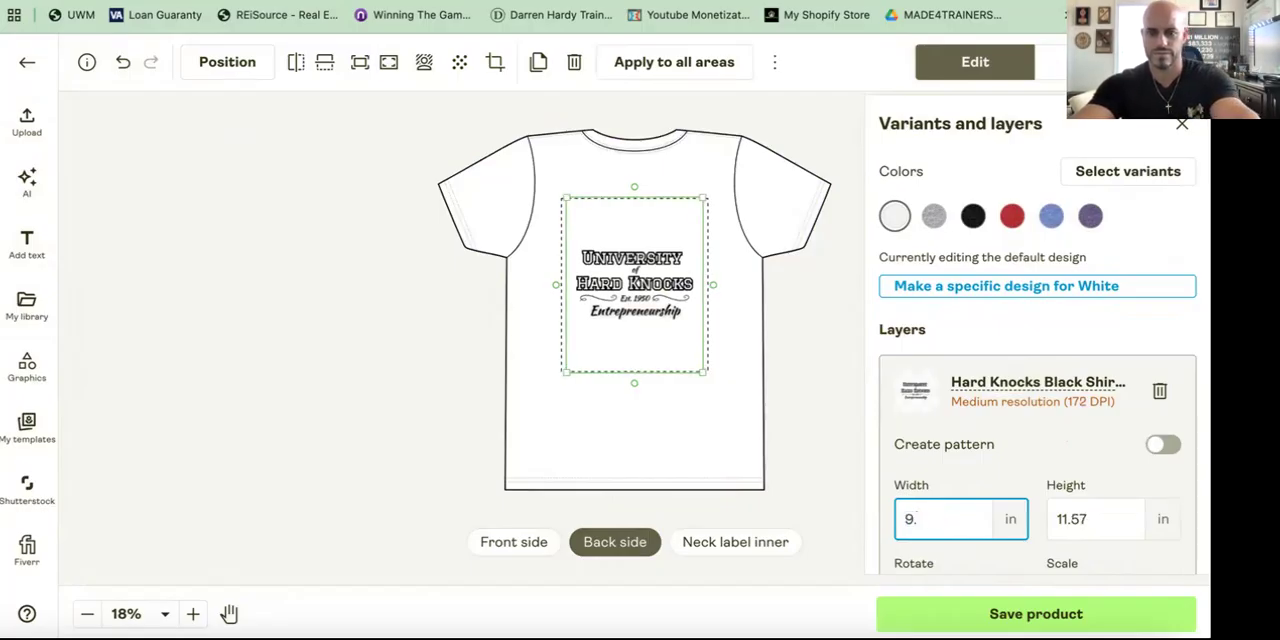
pyautogui.write('5')
# Step: Set the back design's top position to -14%
pyautogui.scroll(-1, 1031, 503)
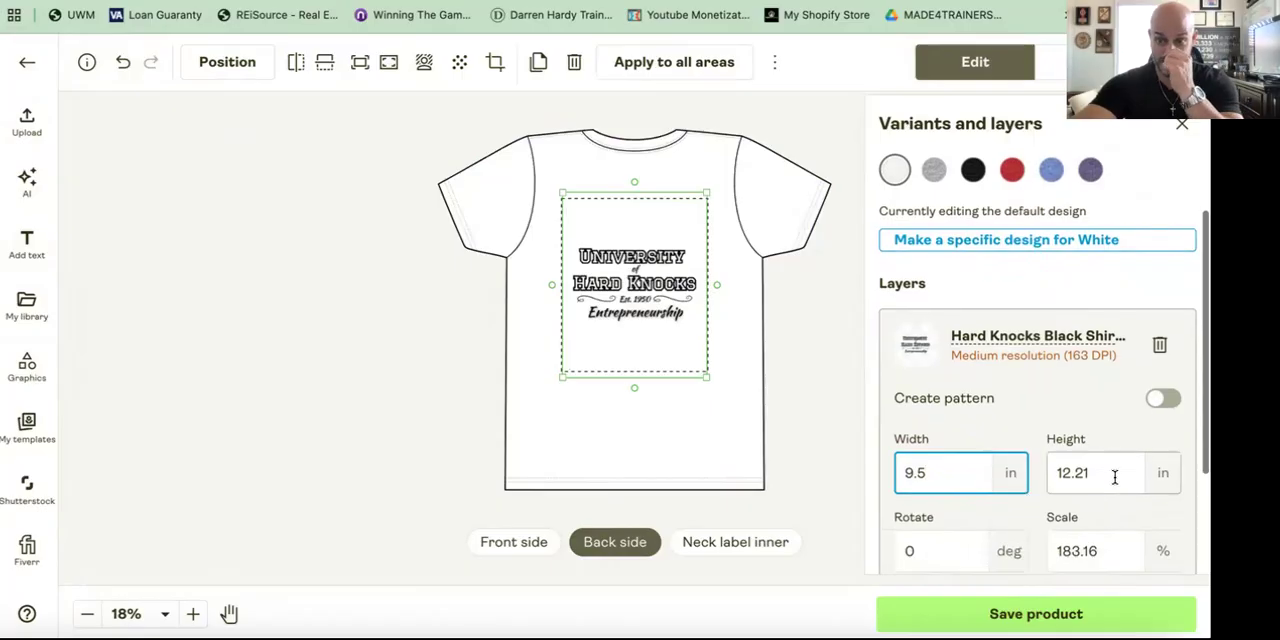
pyautogui.scroll(-3, 1114, 477)
pyautogui.moveTo(1114, 474); pyautogui.dragTo(1005, 476)
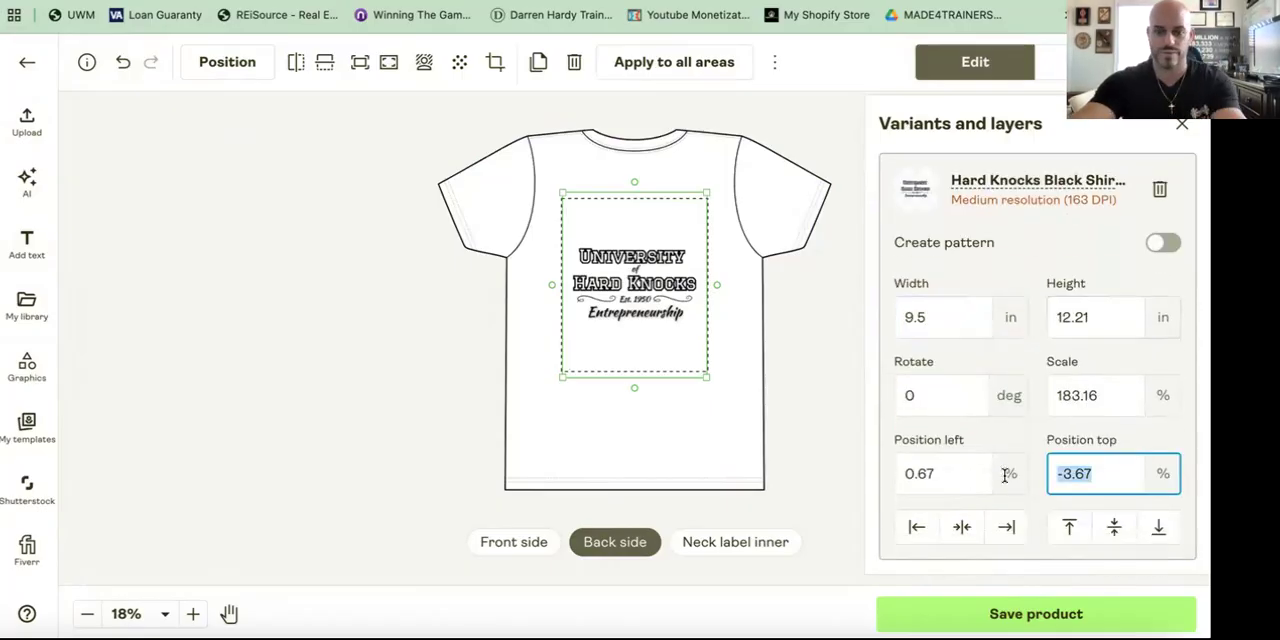
pyautogui.write('-14')
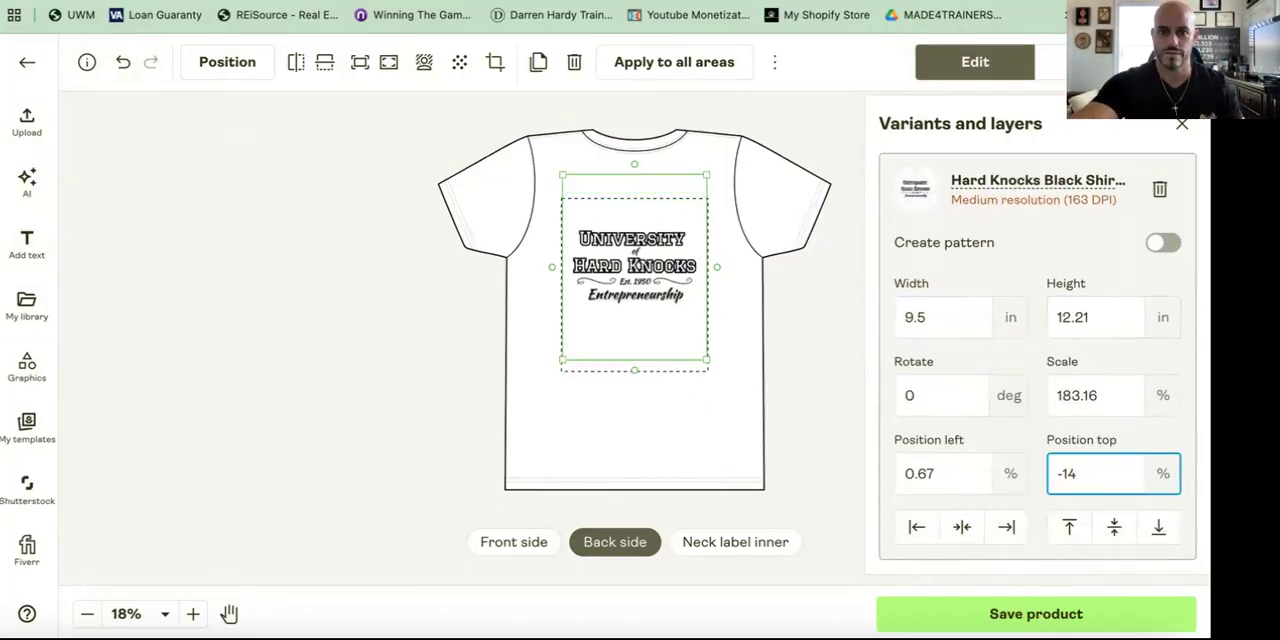
pyautogui.click(734, 293)
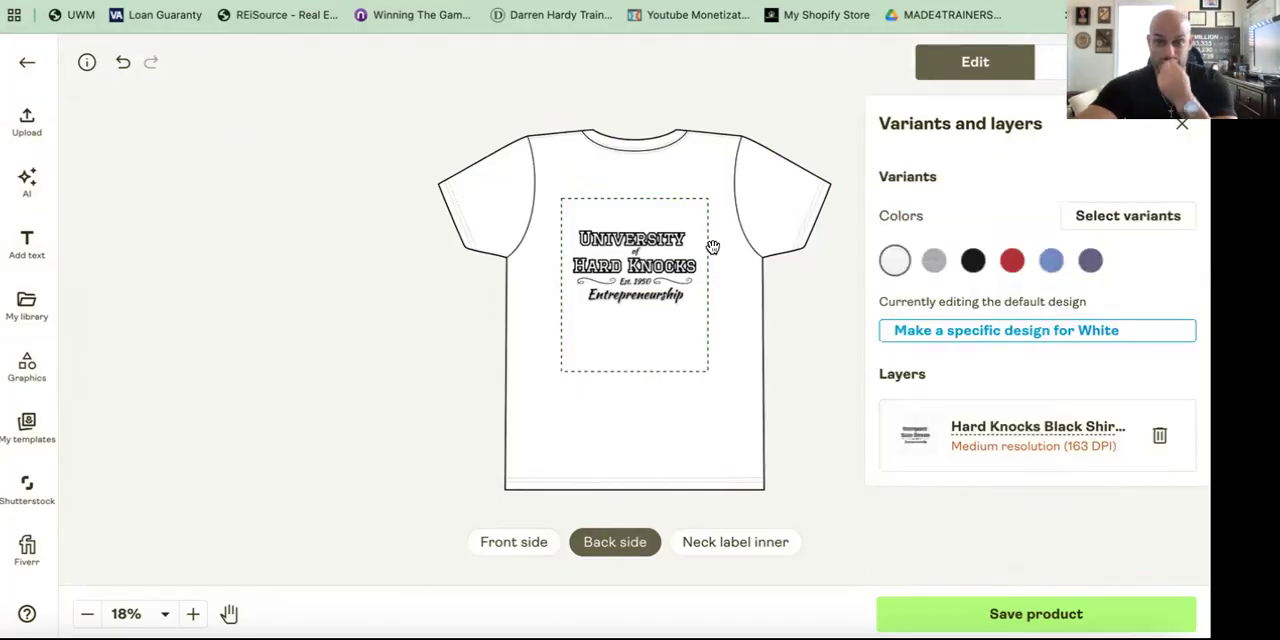
# Step: Preview the back design on each color variant, from Athletic Heather through Heather Team Purple
pyautogui.click(934, 264)
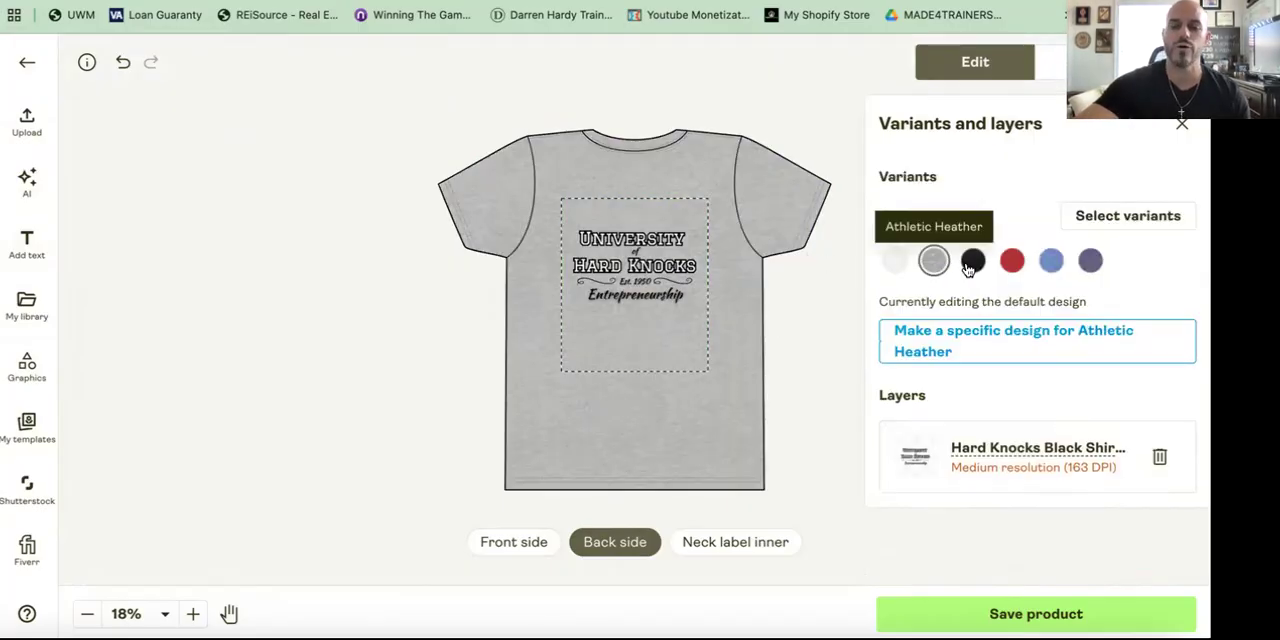
pyautogui.click(971, 264)
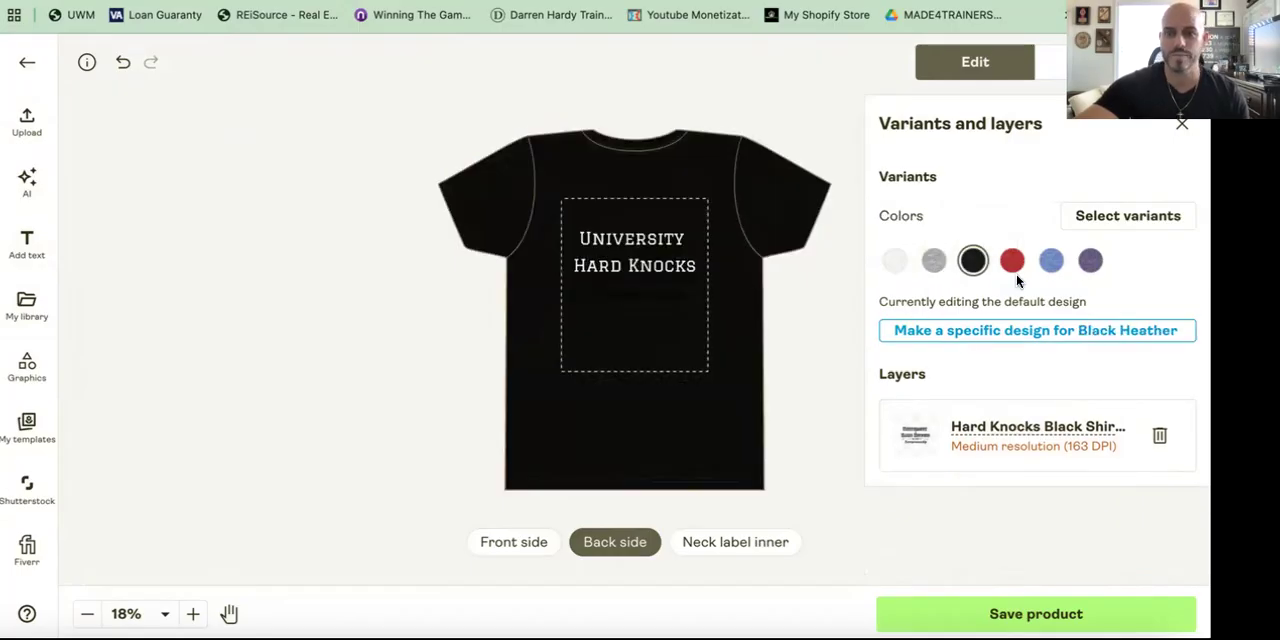
pyautogui.click(1012, 263)
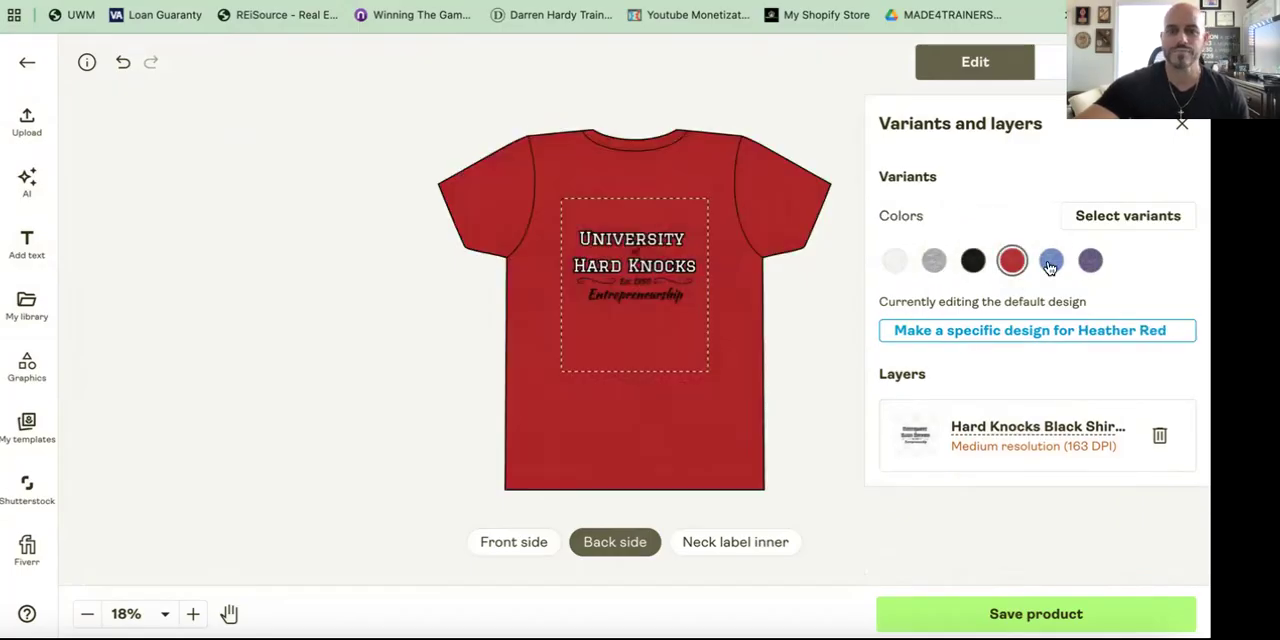
pyautogui.click(1051, 262)
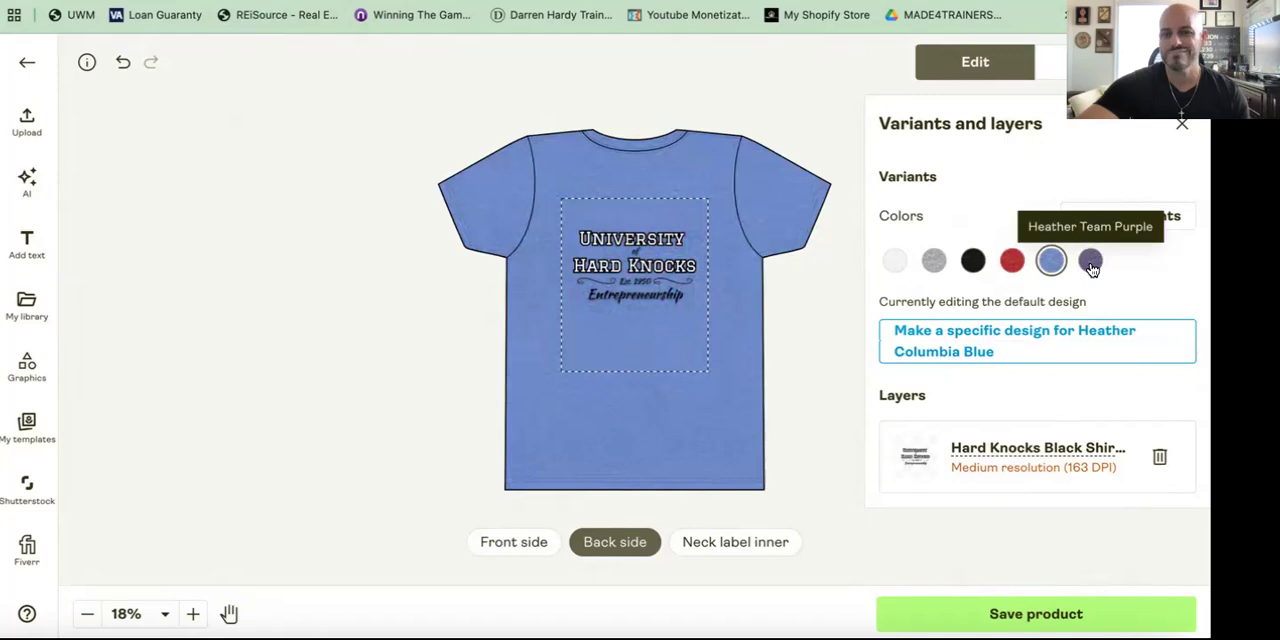
pyautogui.click(1091, 263)
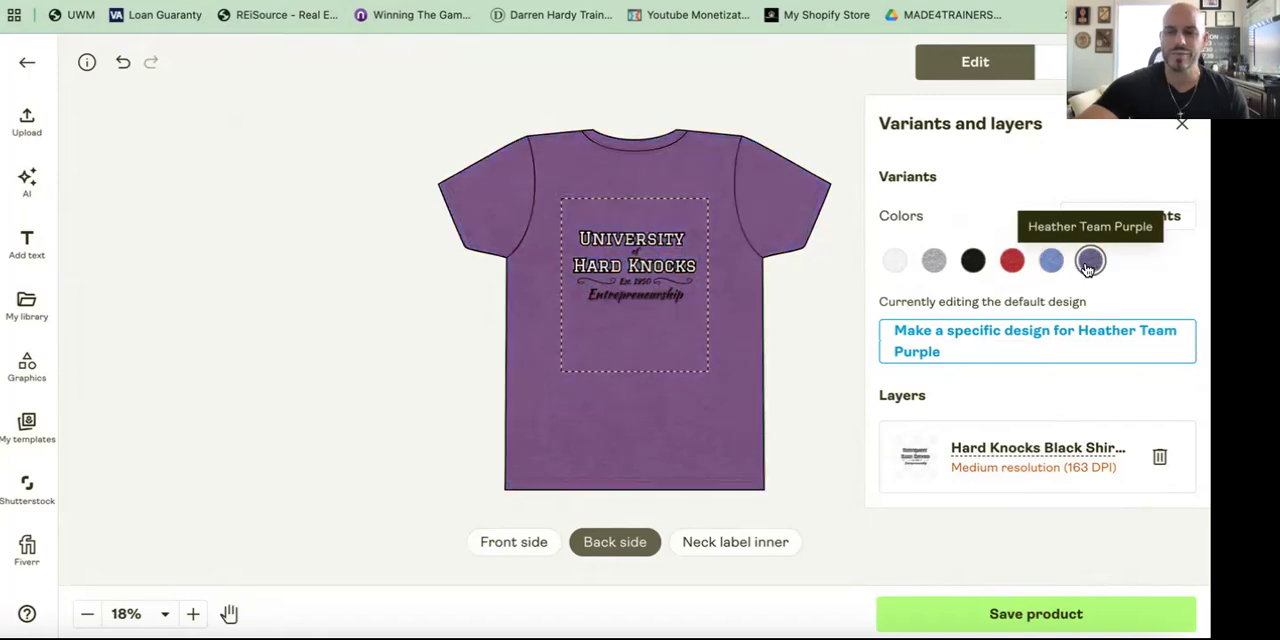
# Step: Make a separate back design for Black Heather and delete the black Hard Knocks design from it
pyautogui.click(973, 261)
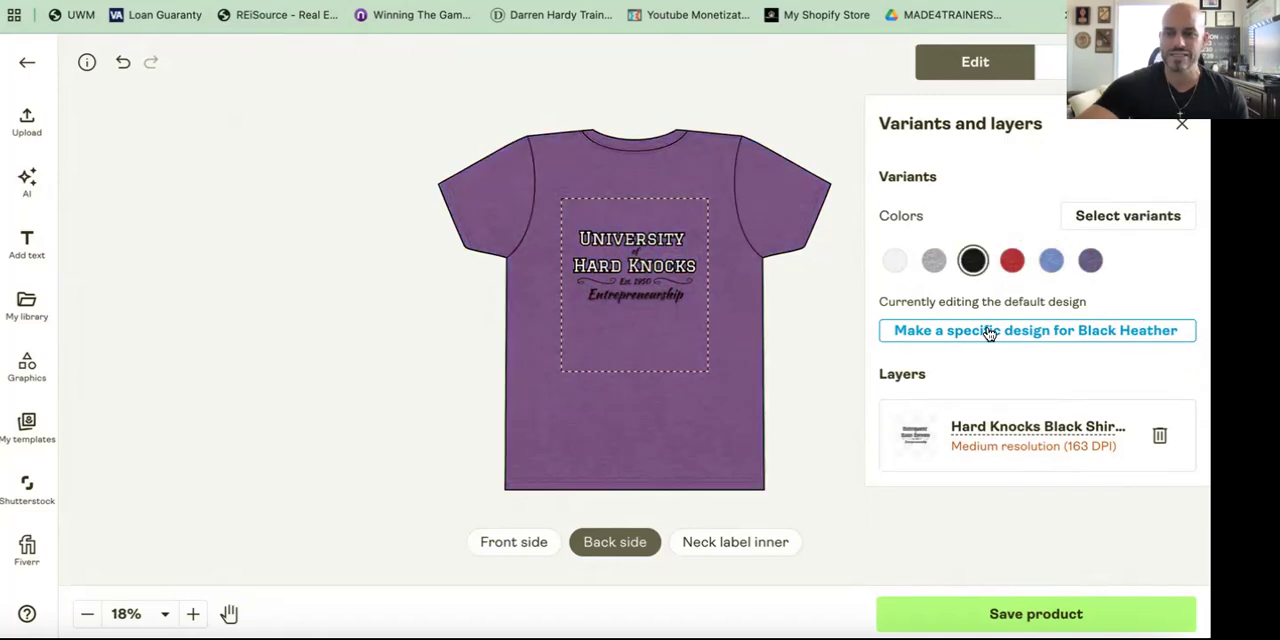
pyautogui.click(988, 333)
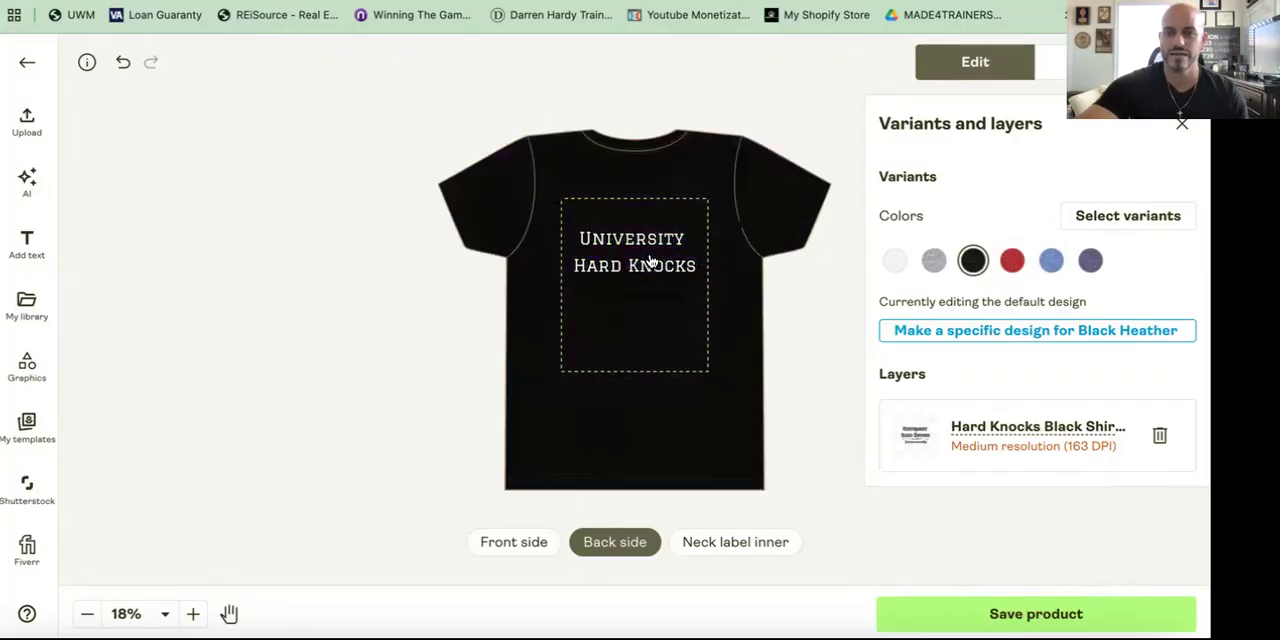
pyautogui.click(611, 260)
pyautogui.press('Delete')
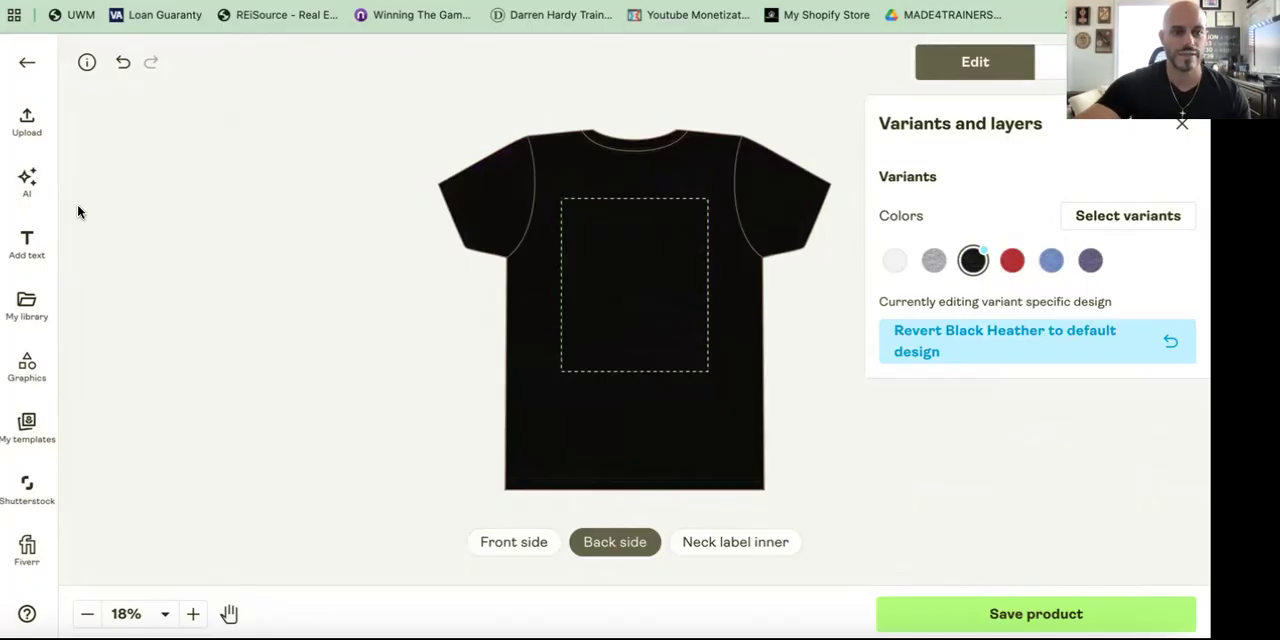
# Step: Add the Hard Knocks White Shirt design from the library to the Black Heather back and set its width to 9.5 in
pyautogui.click(28, 306)
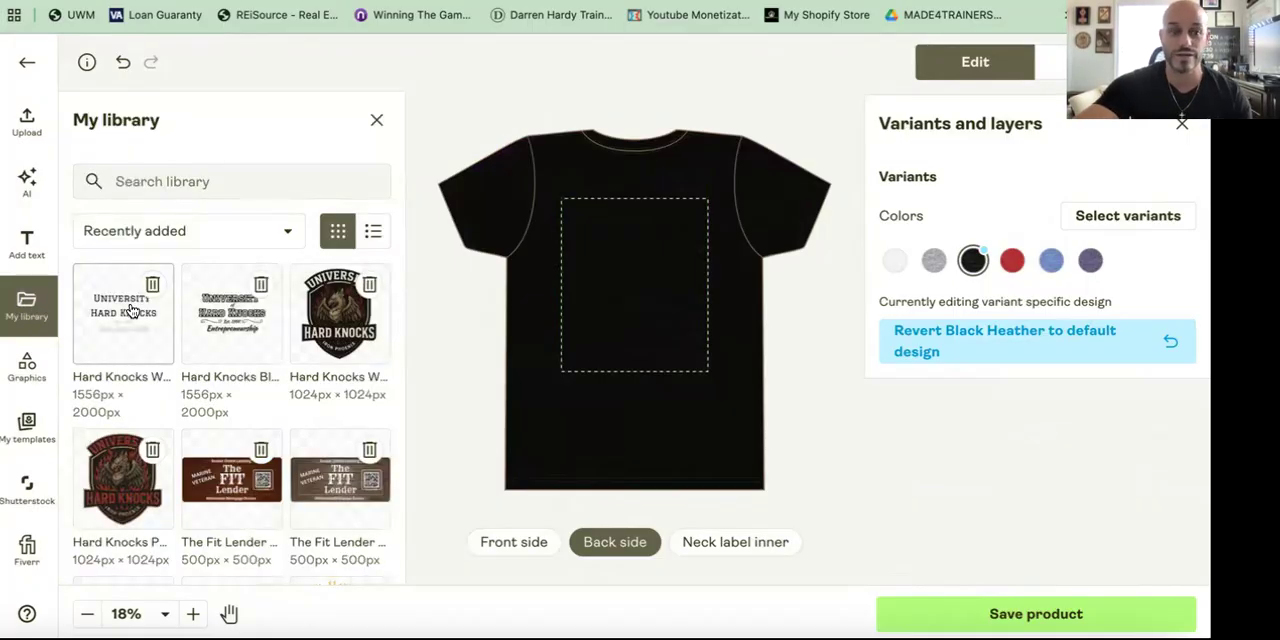
pyautogui.click(129, 310)
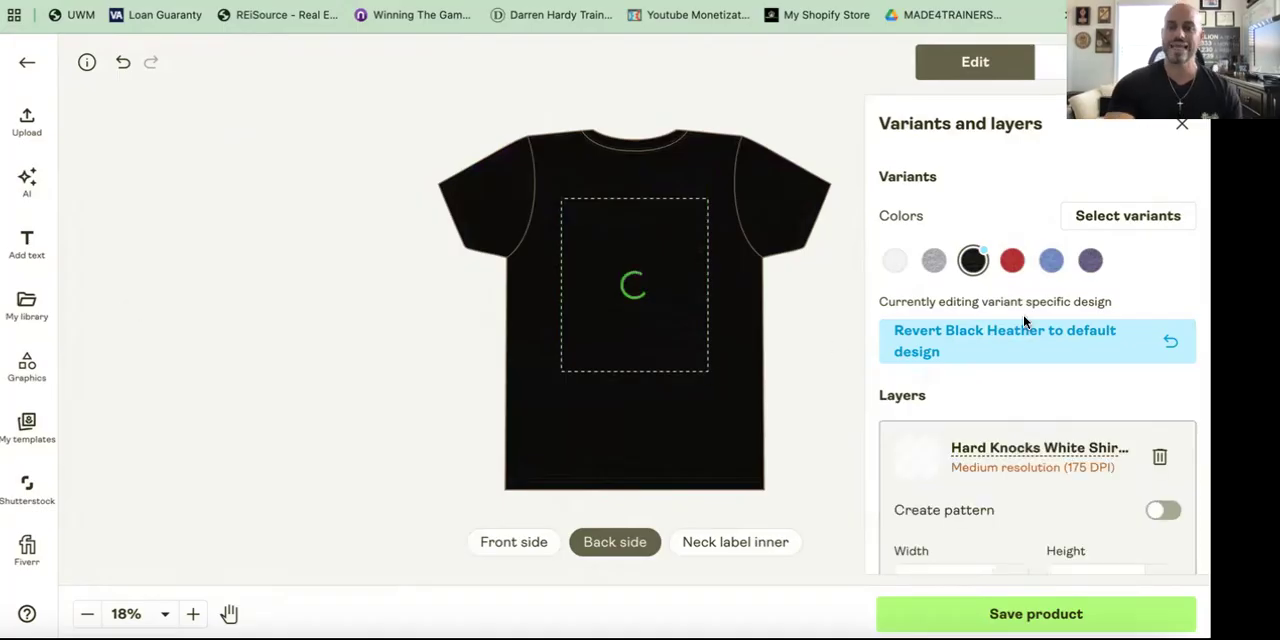
pyautogui.scroll(-1, 949, 462)
pyautogui.click(951, 462)
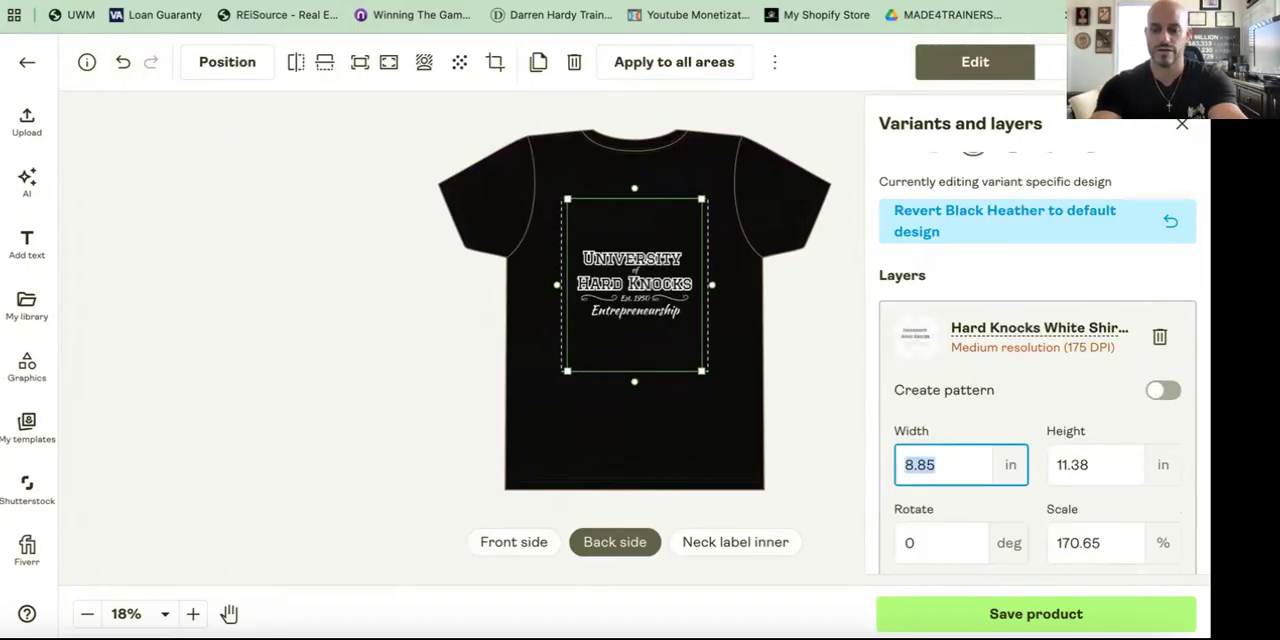
pyautogui.write('9')
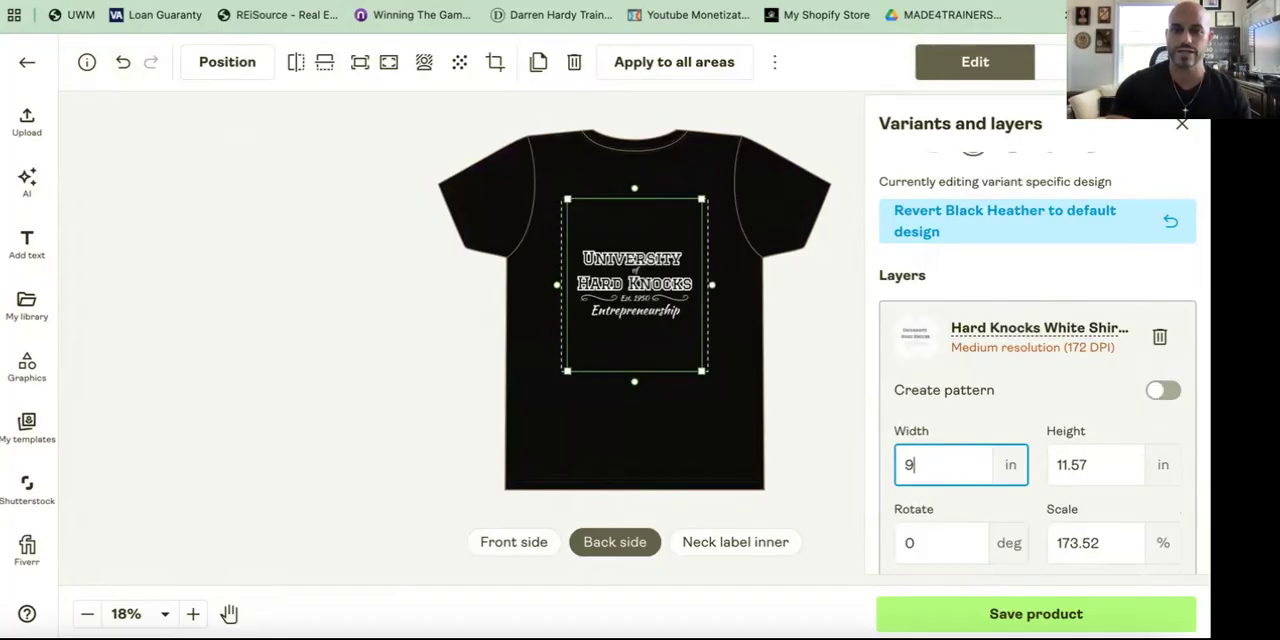
pyautogui.write('.5')
pyautogui.press('BackSpace')
pyautogui.press('BackSpace')
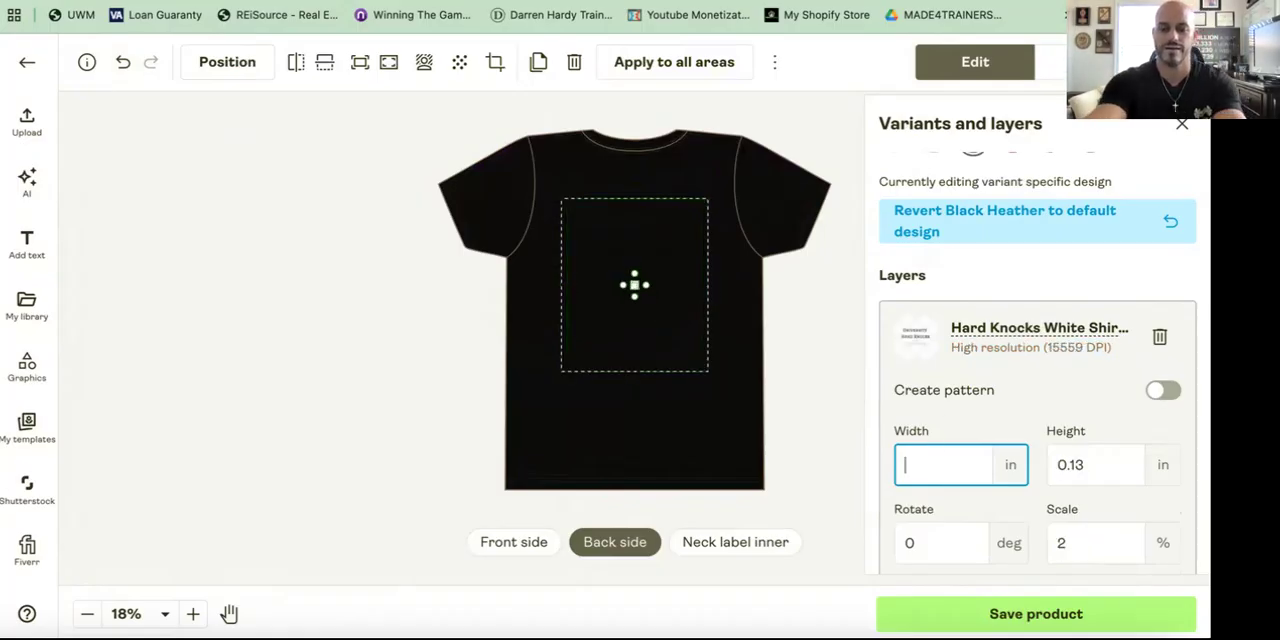
pyautogui.write('9.5')
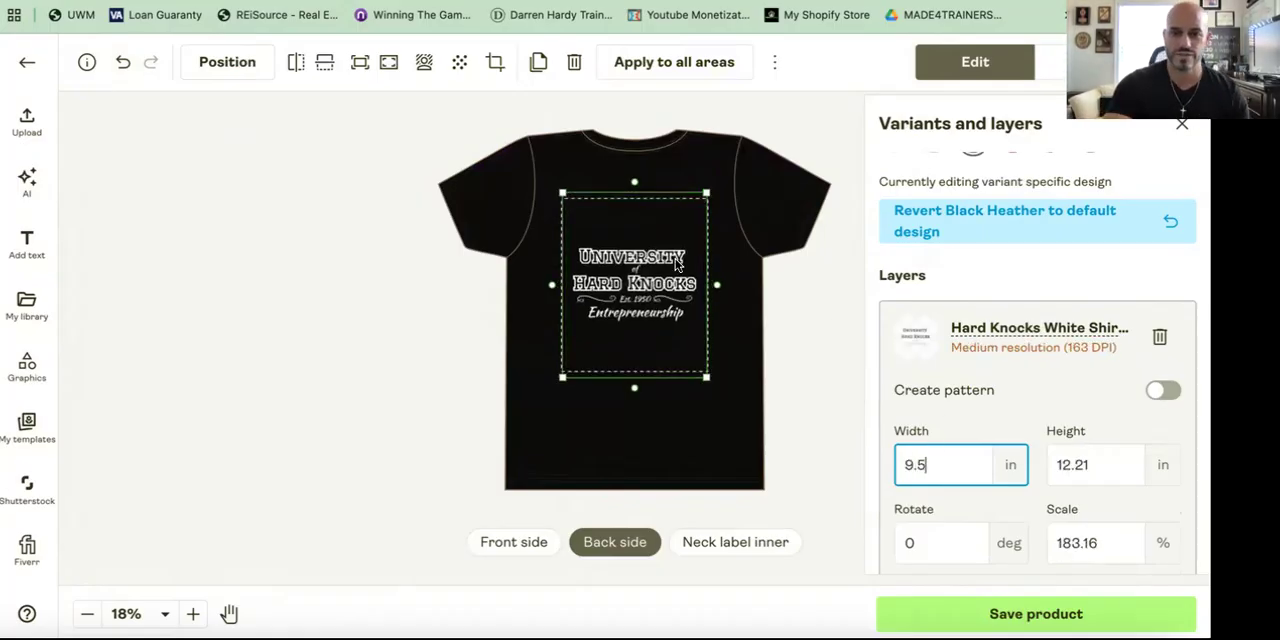
# Step: Set the white design's top position on the Black Heather back to -14%
pyautogui.scroll(-3, 1092, 422)
pyautogui.tripleClick(1059, 477)
pyautogui.write('-14')
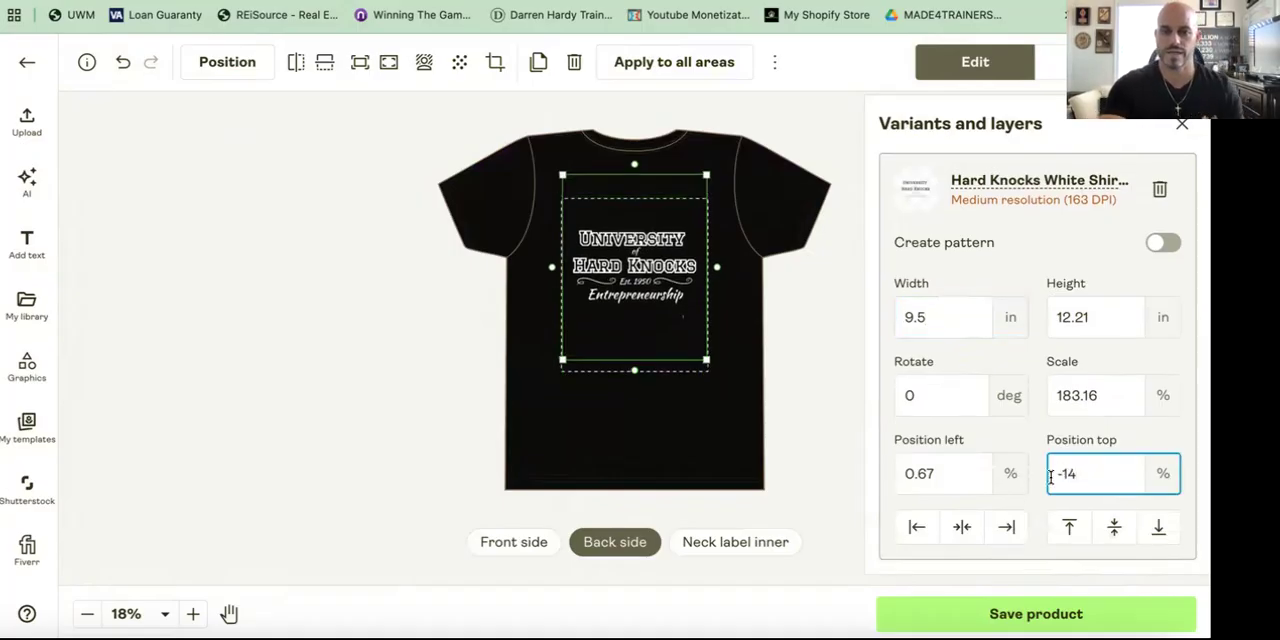
pyautogui.click(808, 392)
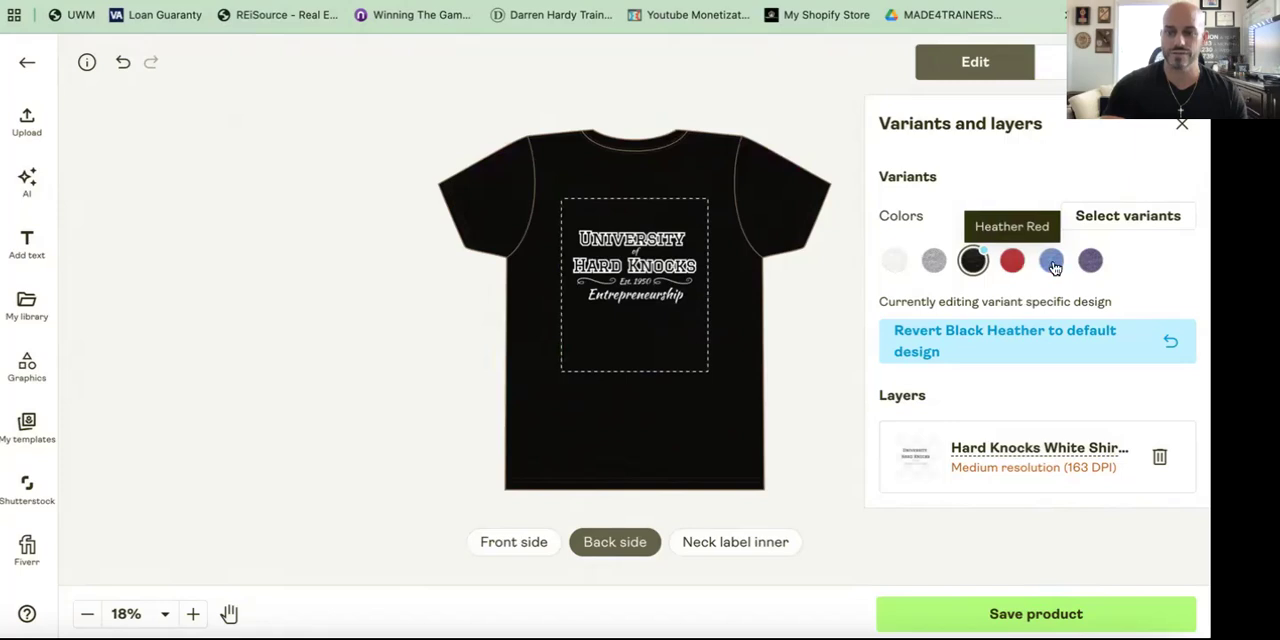
# Step: Switch to Heather Team Purple and delete the black Hard Knocks design from the back
pyautogui.click(1091, 261)
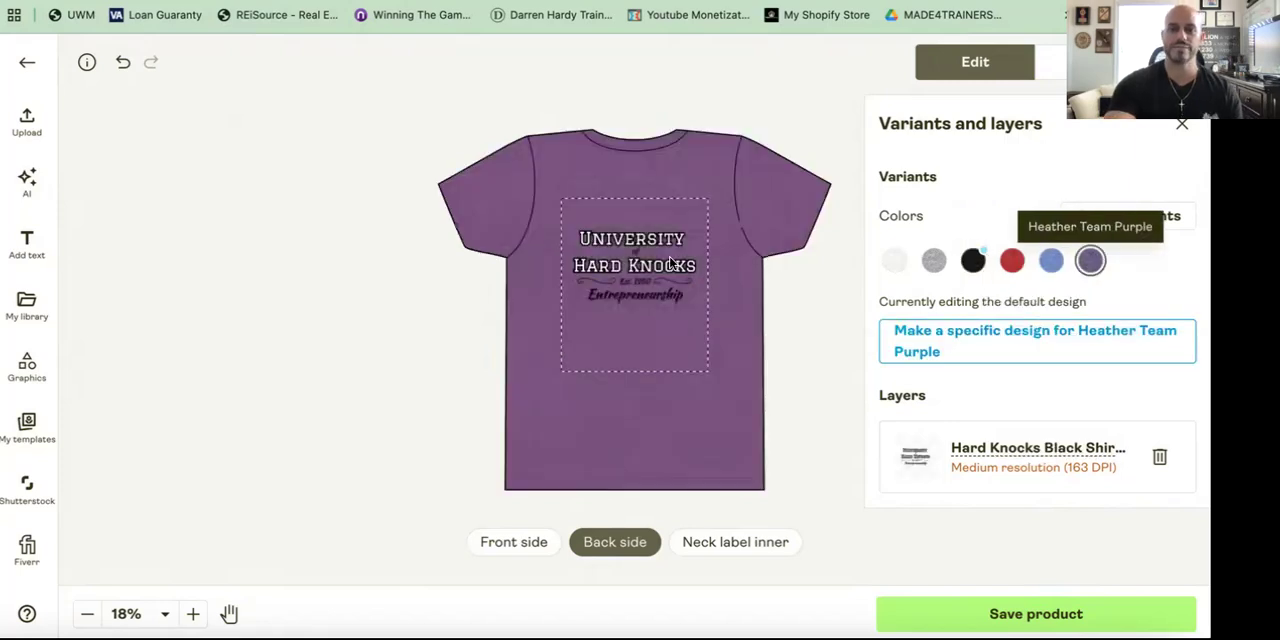
pyautogui.click(670, 258)
pyautogui.press('Delete')
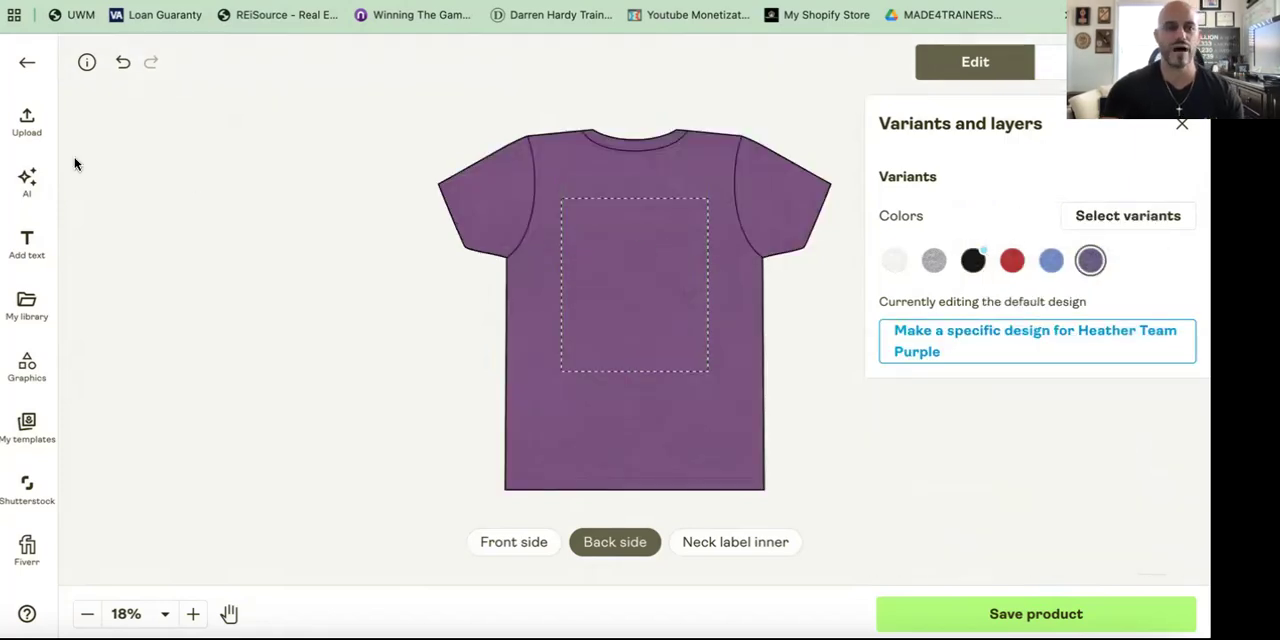
# Step: Add the Hard Knocks White Shirt design from the library to the purple back and set its width to 9.5 in
pyautogui.click(36, 316)
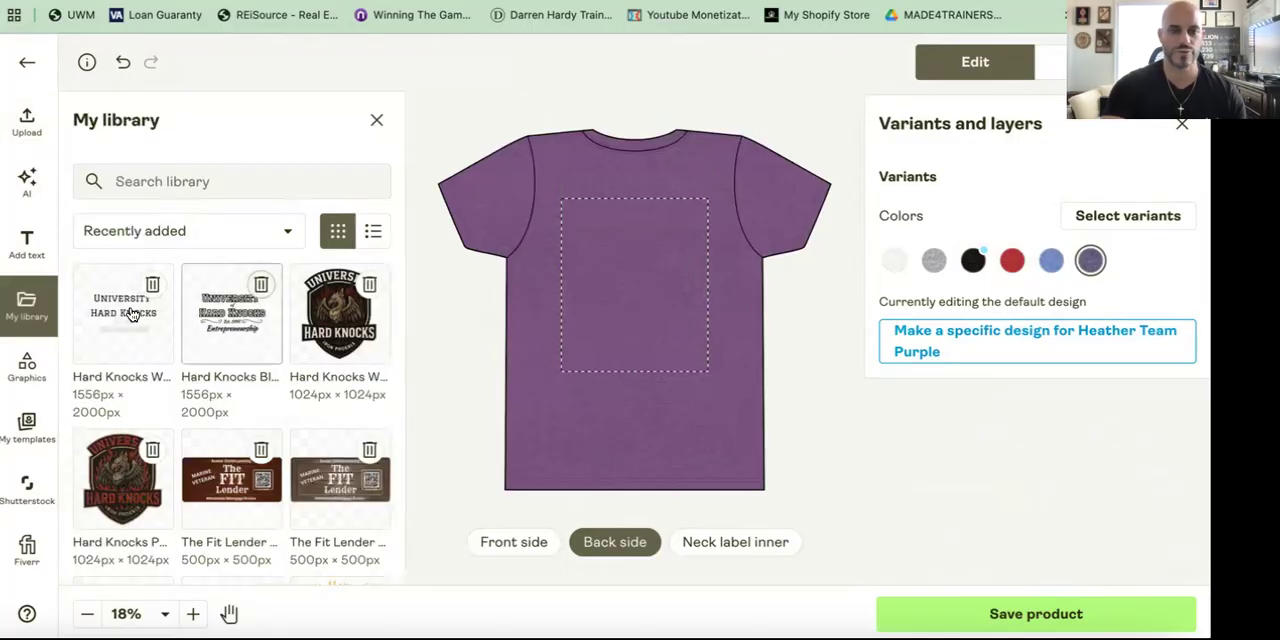
pyautogui.click(131, 313)
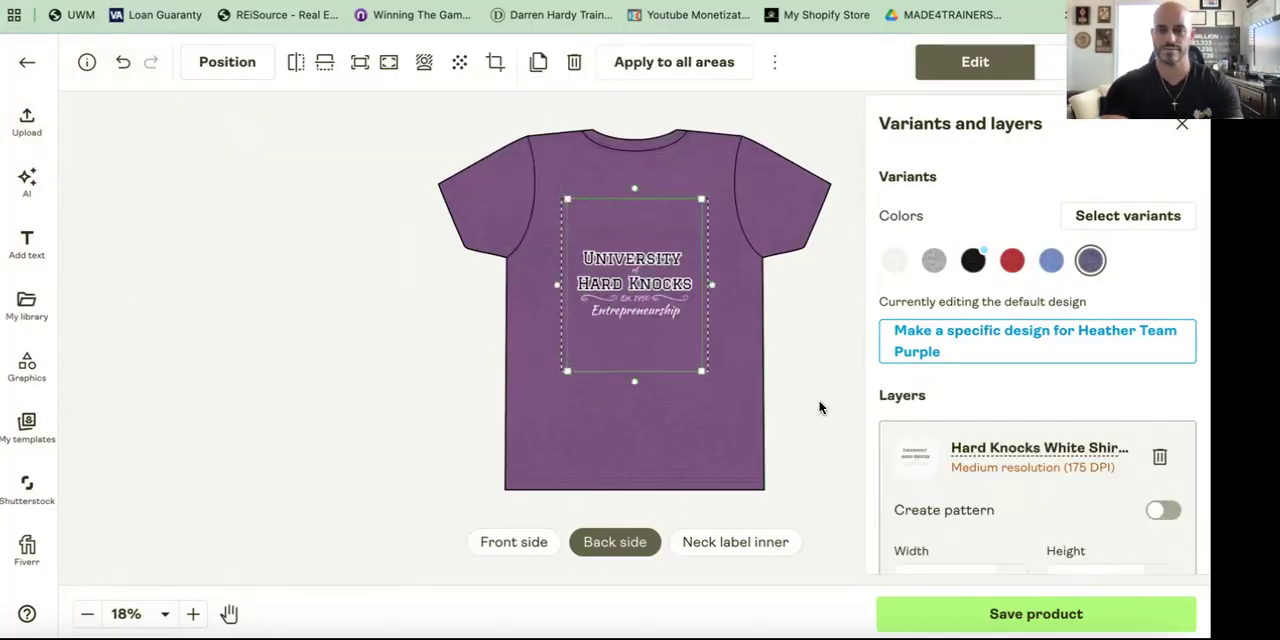
pyautogui.moveTo(567, 201); pyautogui.dragTo(557, 192)
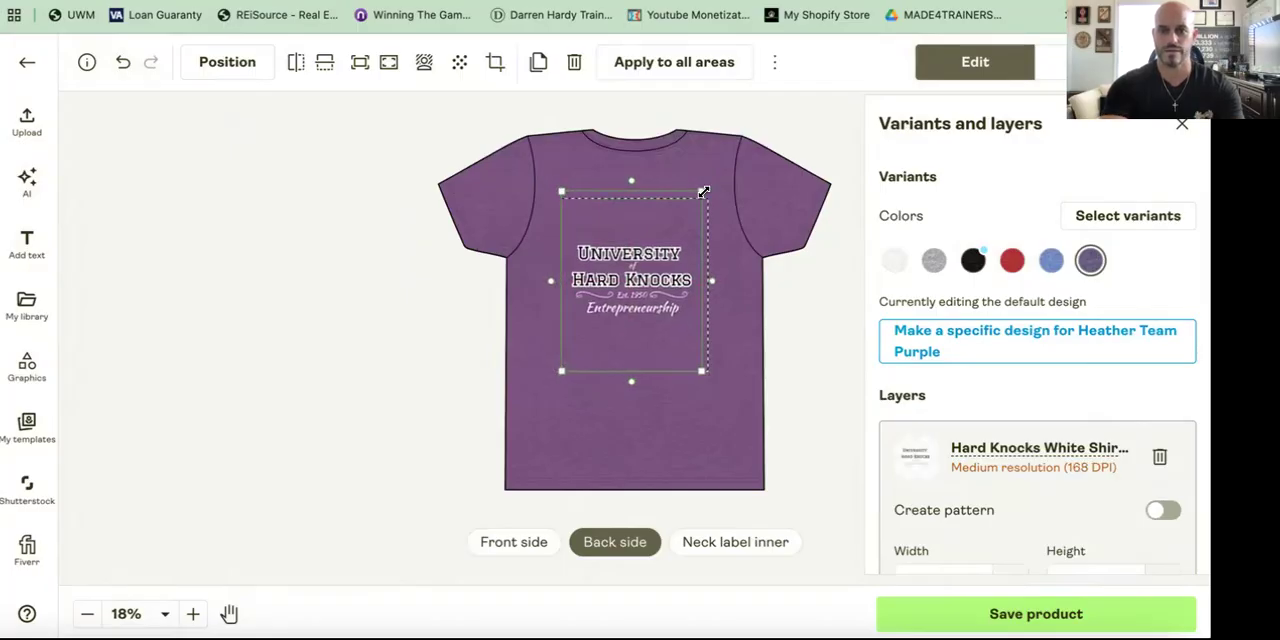
pyautogui.moveTo(701, 191); pyautogui.dragTo(707, 184)
pyautogui.scroll(-3, 928, 420)
pyautogui.click(957, 340)
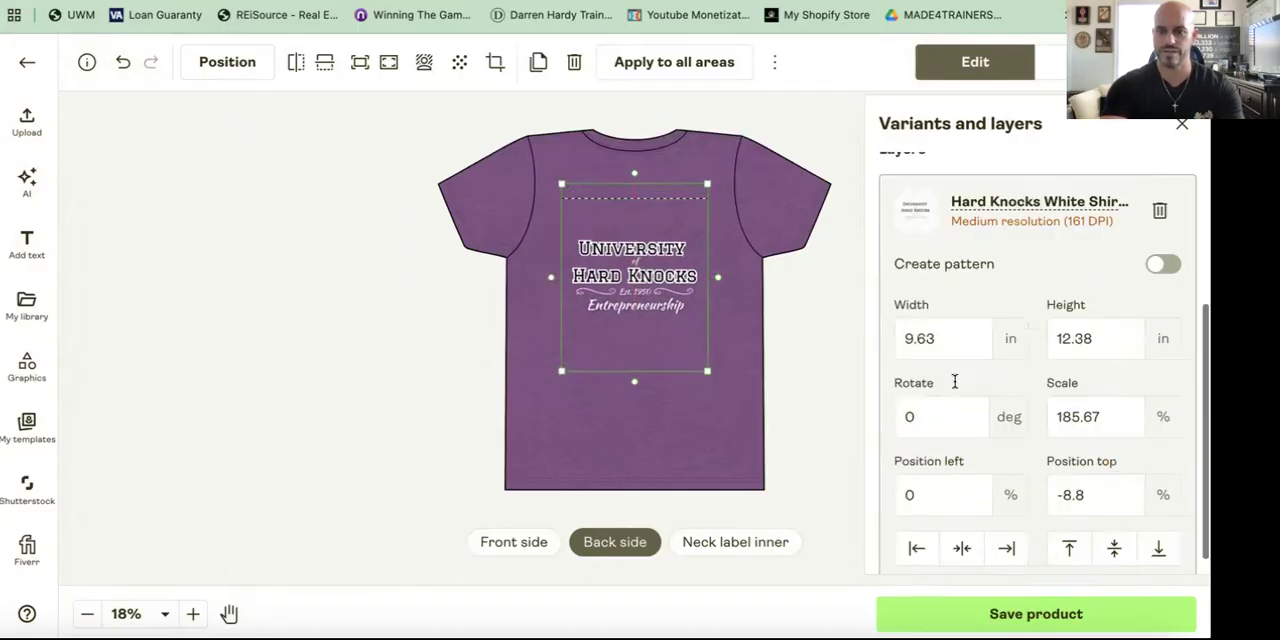
pyautogui.press('BackSpace')
pyautogui.press('BackSpace')
pyautogui.write('5')
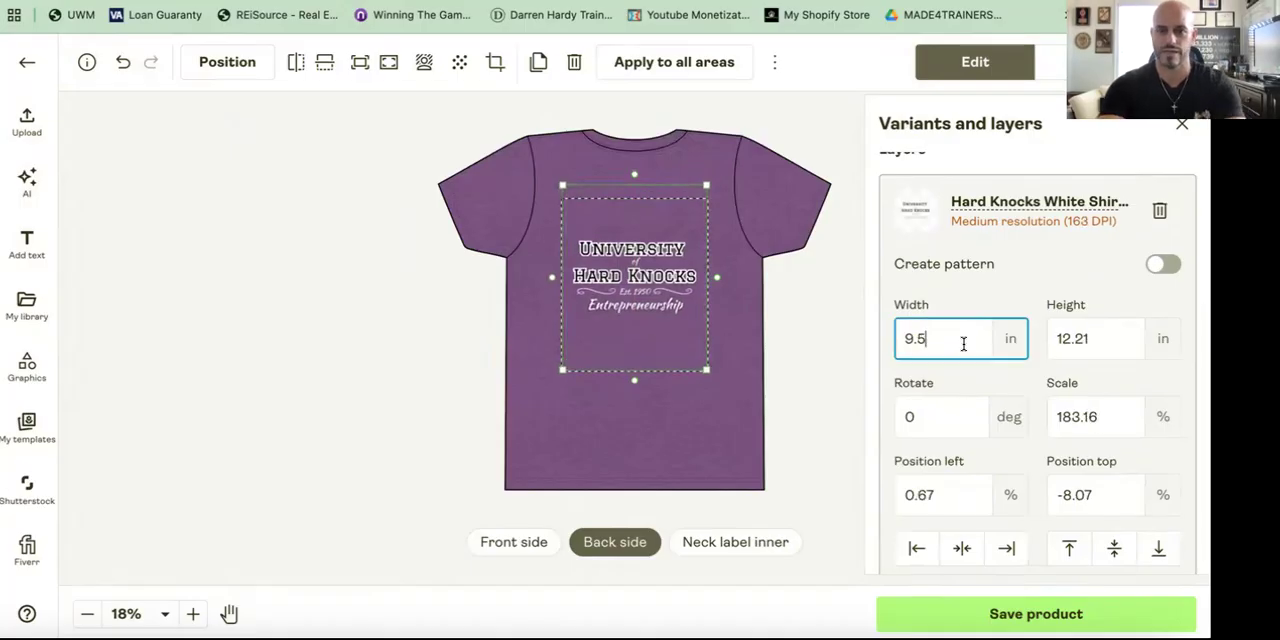
# Step: Set the purple back design's top position to -14%
pyautogui.click(1098, 493)
pyautogui.press('BackSpace')
pyautogui.press('BackSpace')
pyautogui.press('BackSpace')
pyautogui.press('BackSpace')
pyautogui.write('14')
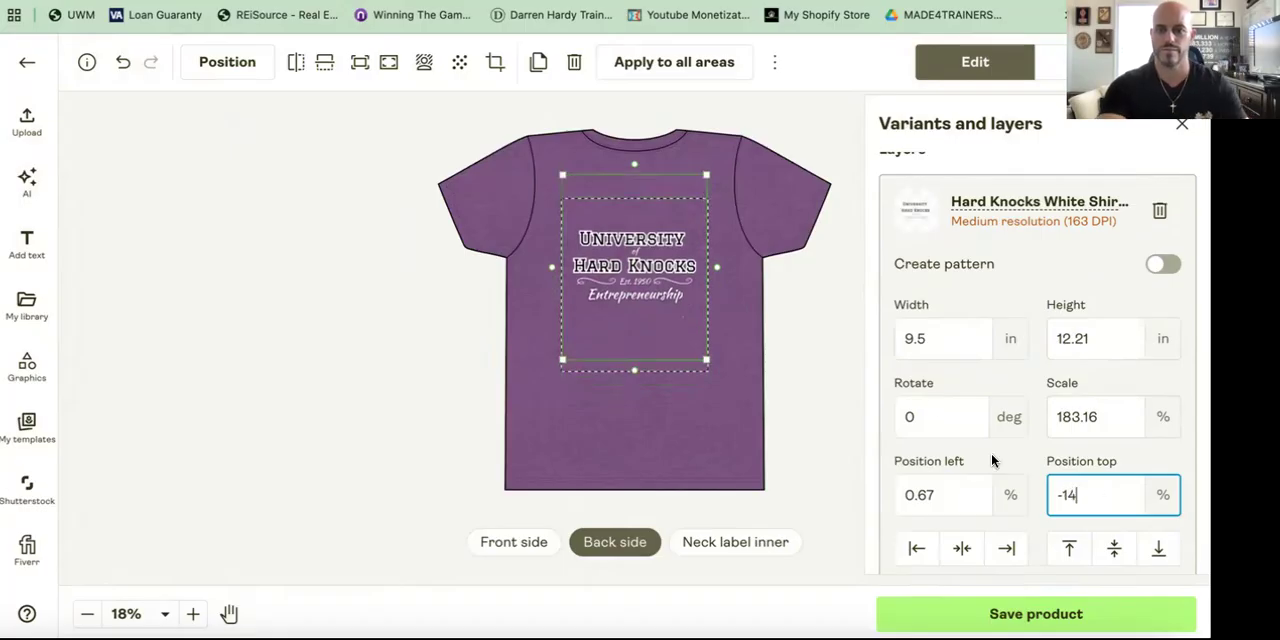
pyautogui.click(797, 383)
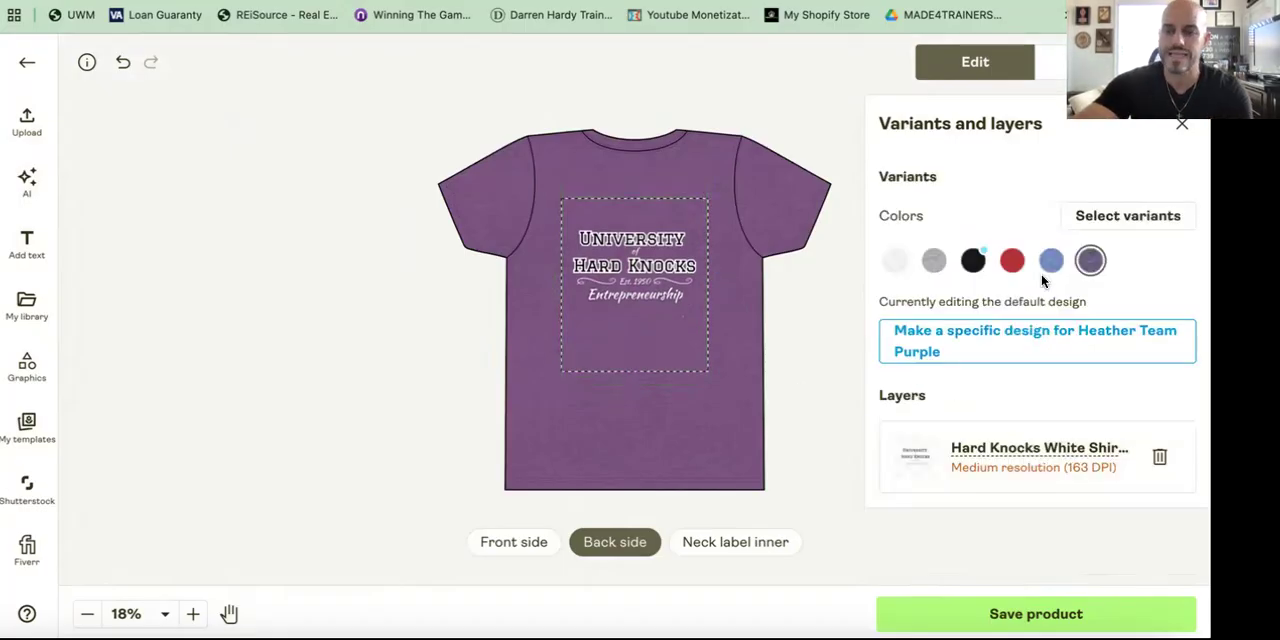
# Step: Preview the shirt mockups, viewing the Person 1 Front and Person 1 Back models
pyautogui.click(534, 545)
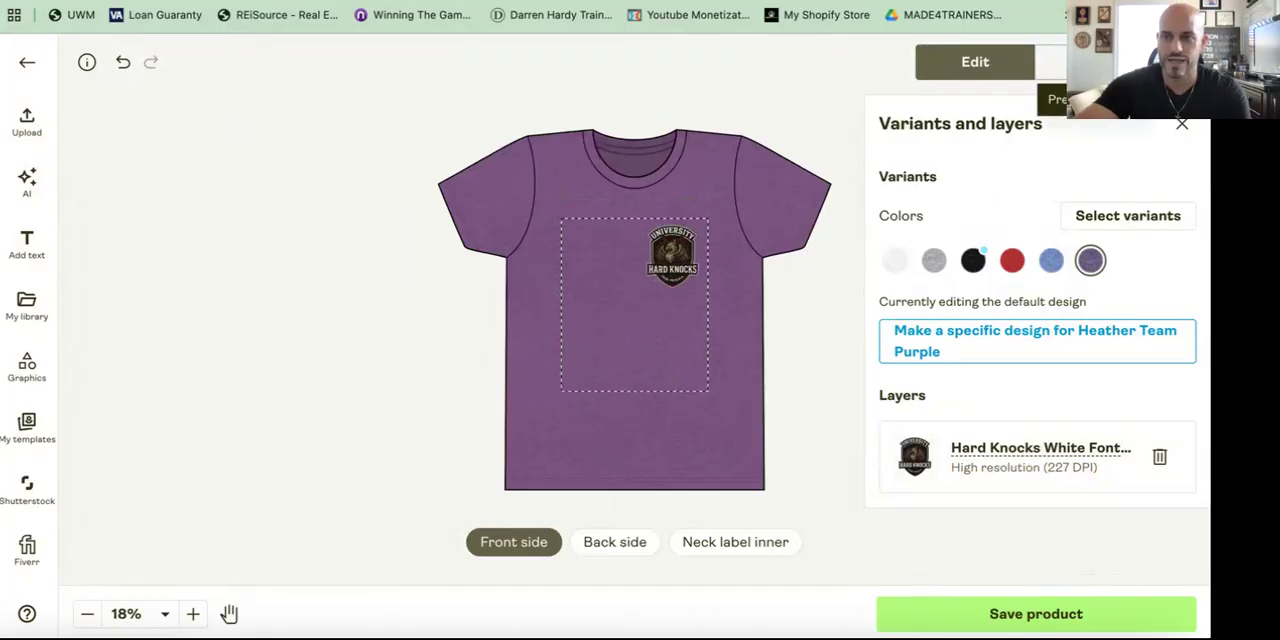
pyautogui.click(1070, 62)
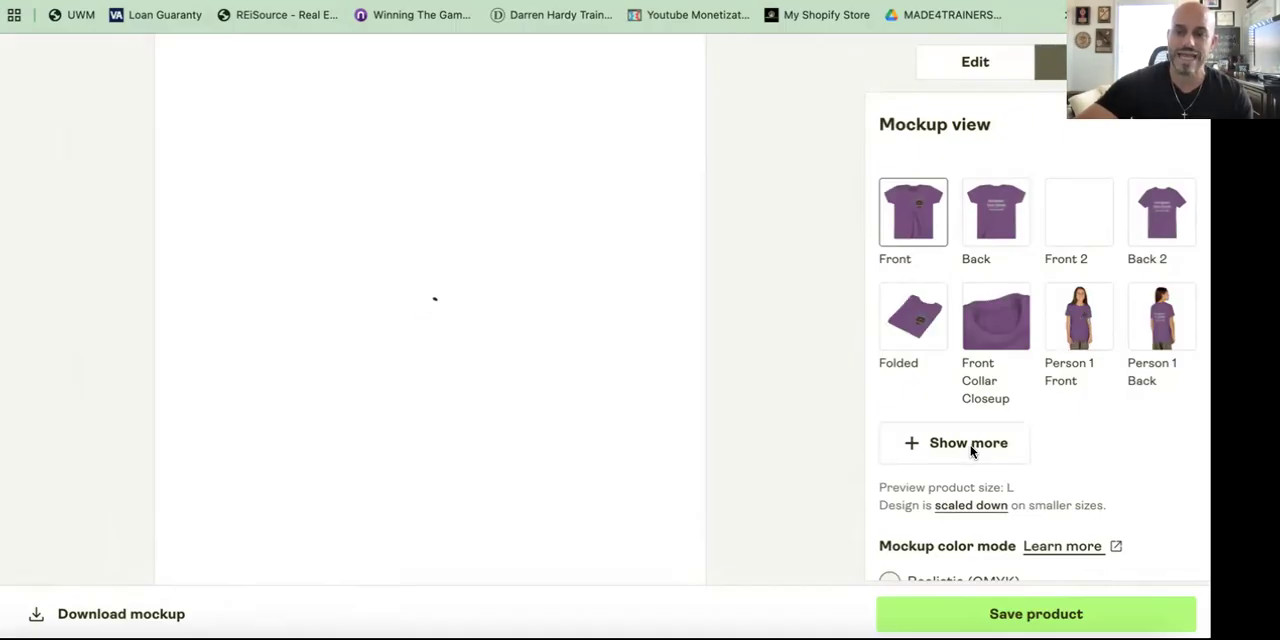
pyautogui.click(1045, 445)
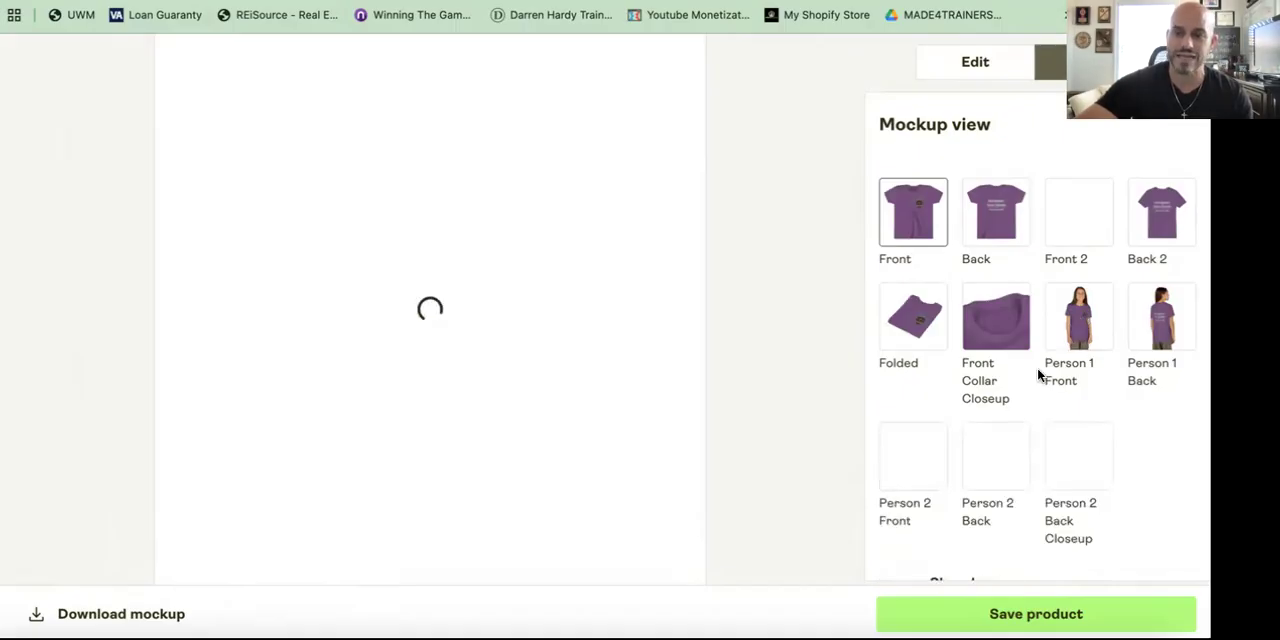
pyautogui.click(1085, 316)
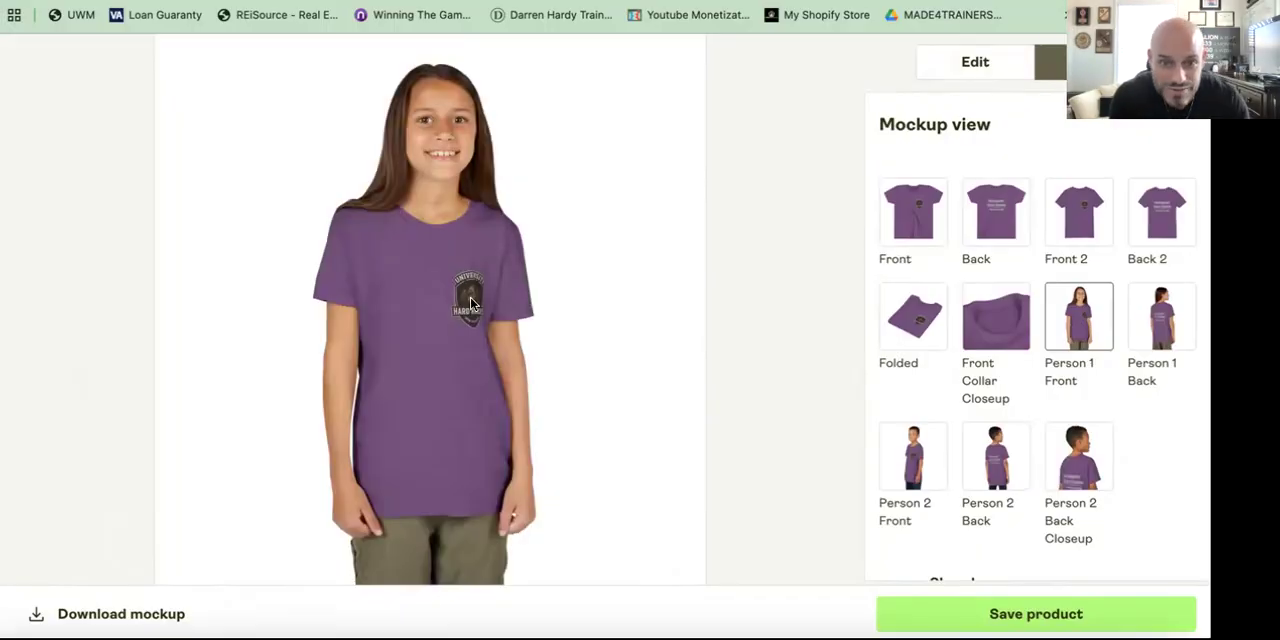
pyautogui.click(1163, 318)
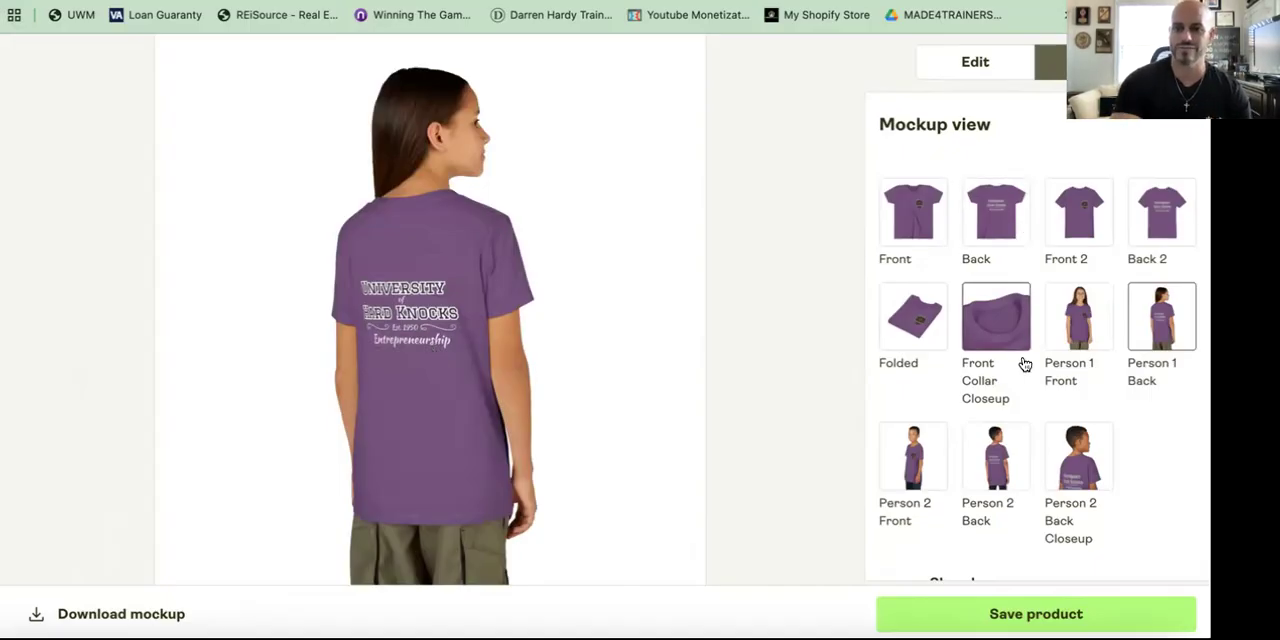
# Step: Save the product and remove the extra mockups so each colour keeps only its Front and Back mockups
pyautogui.click(994, 614)
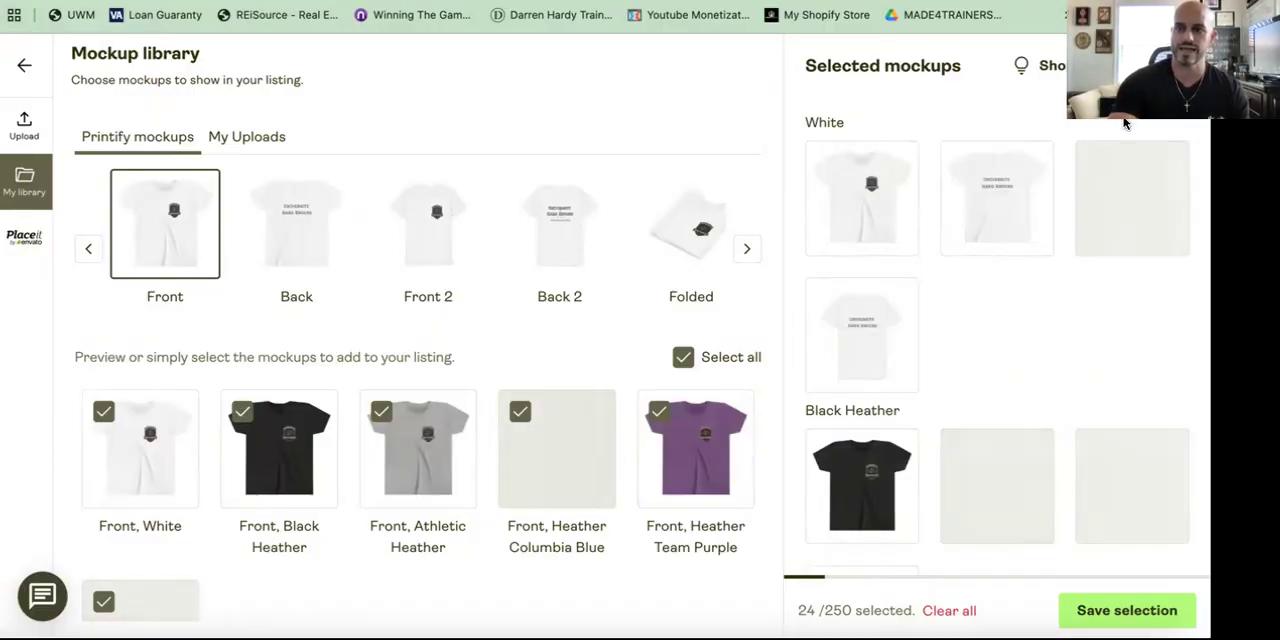
pyautogui.click(1169, 162)
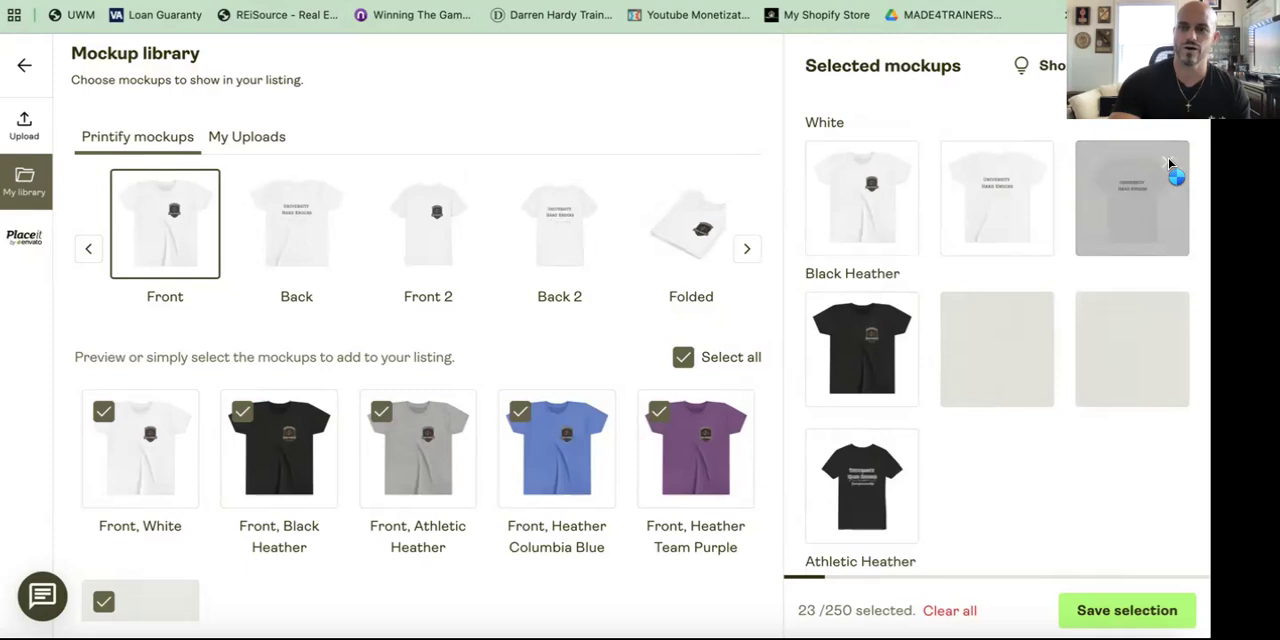
pyautogui.click(1169, 163)
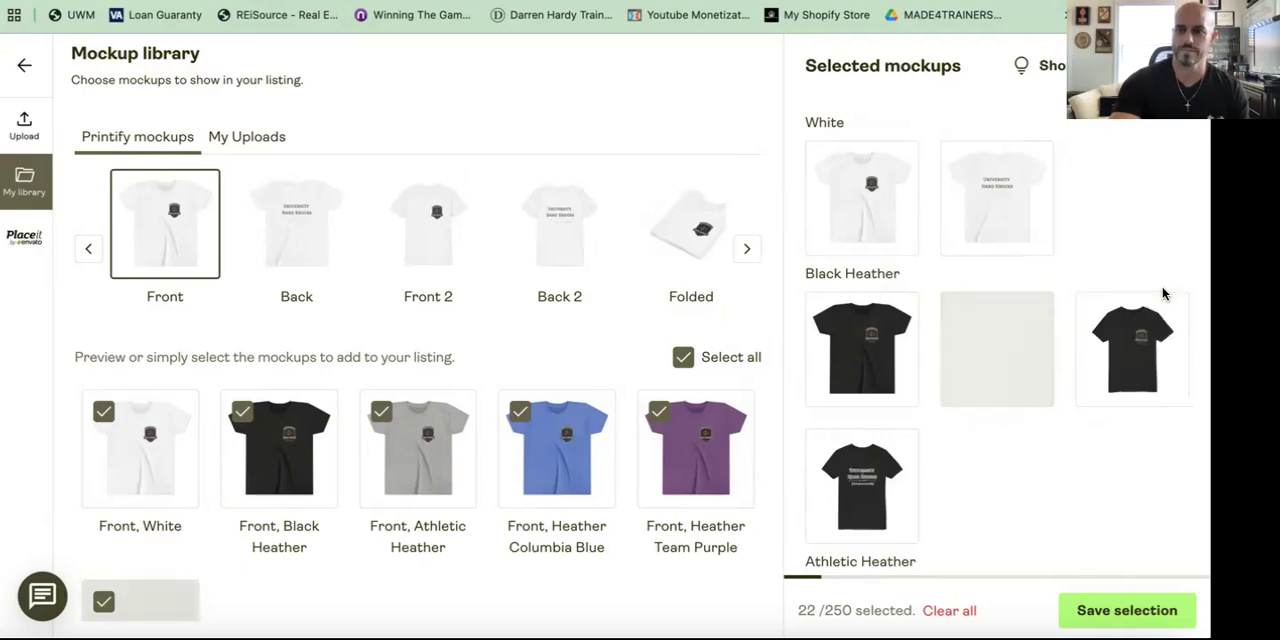
pyautogui.click(1168, 312)
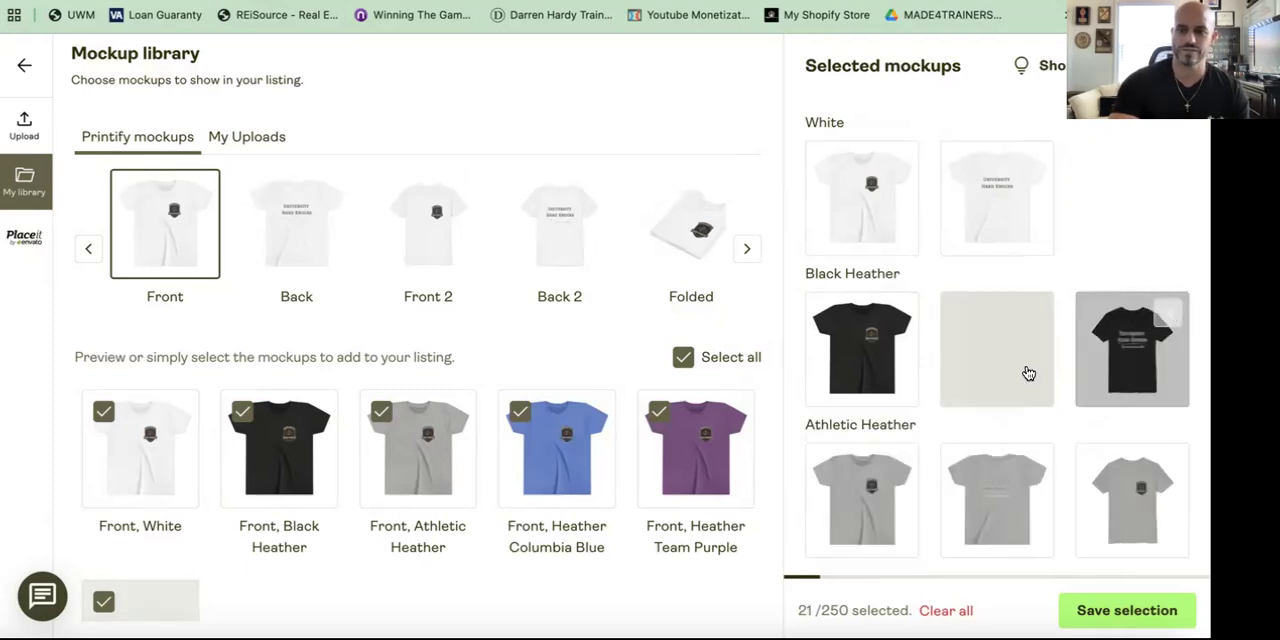
pyautogui.scroll(-2, 1020, 365)
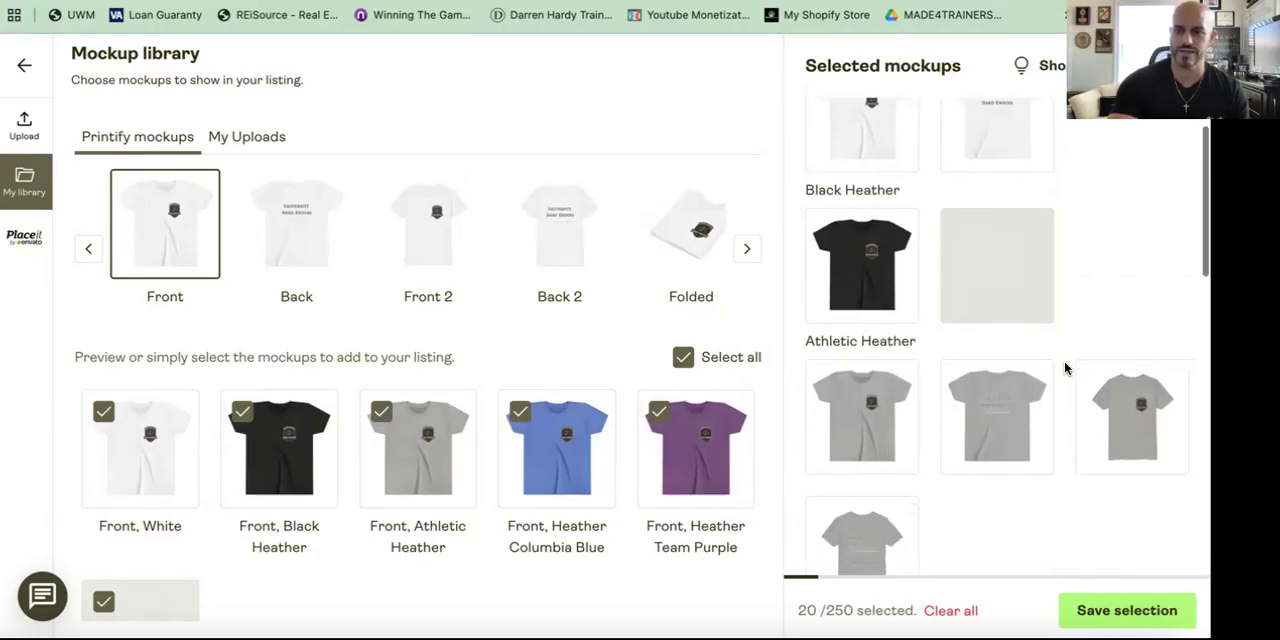
pyautogui.click(1167, 383)
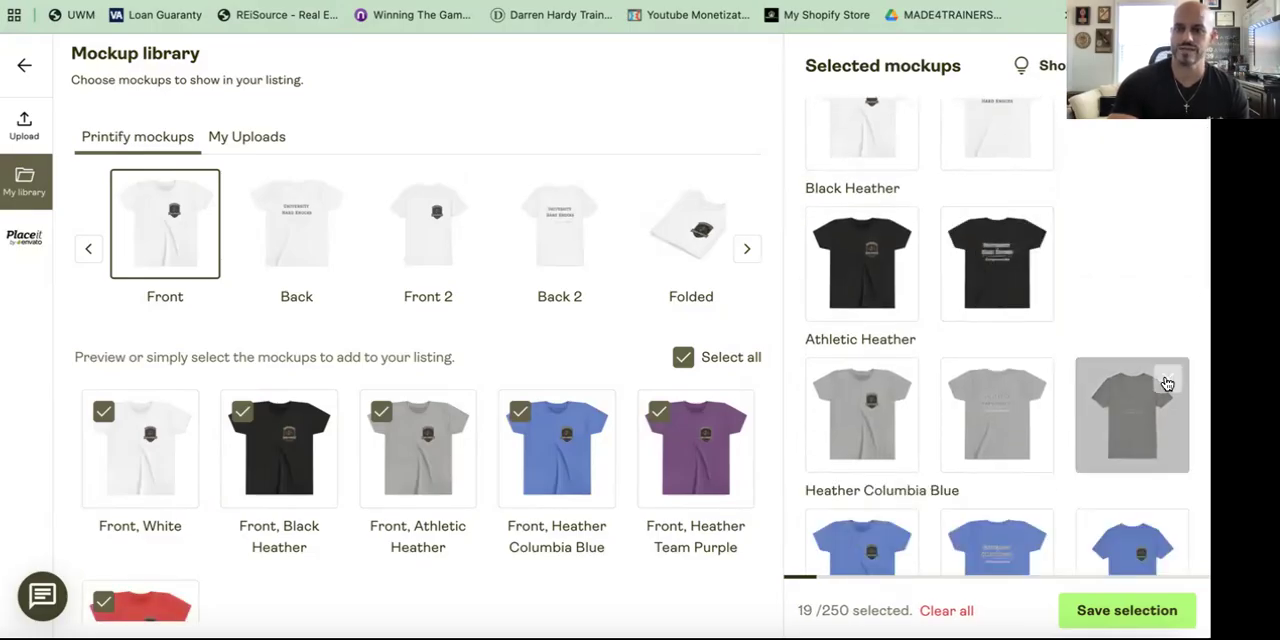
pyautogui.scroll(-2, 1167, 383)
pyautogui.click(1170, 427)
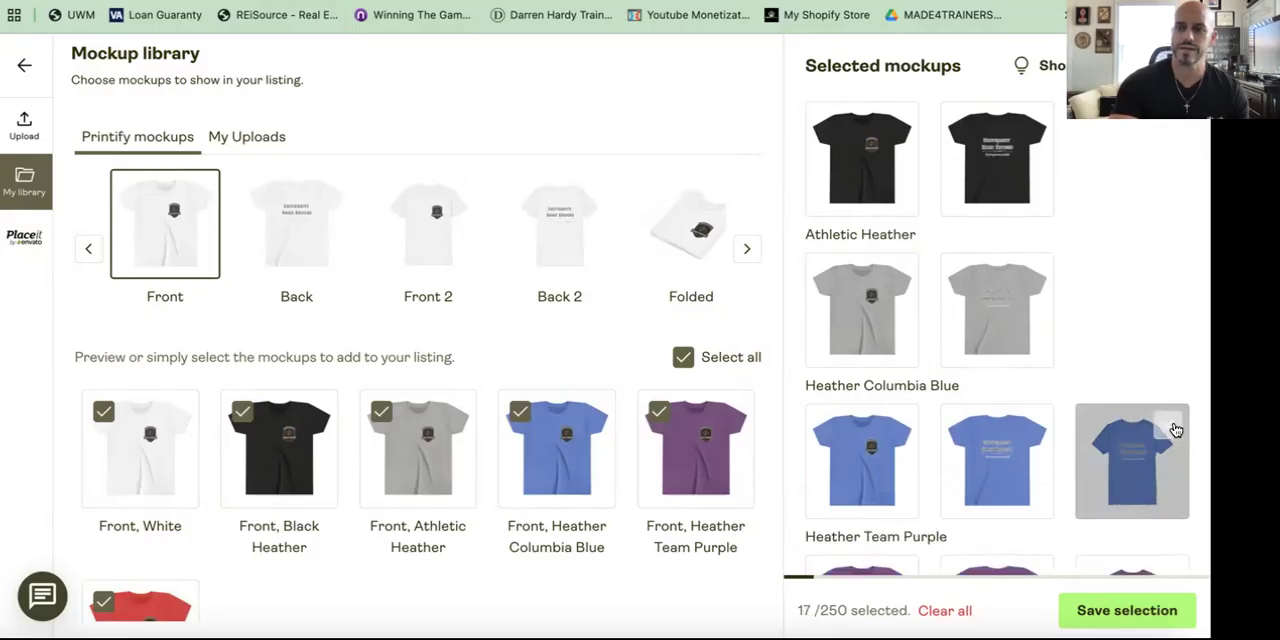
pyautogui.scroll(-3, 1175, 430)
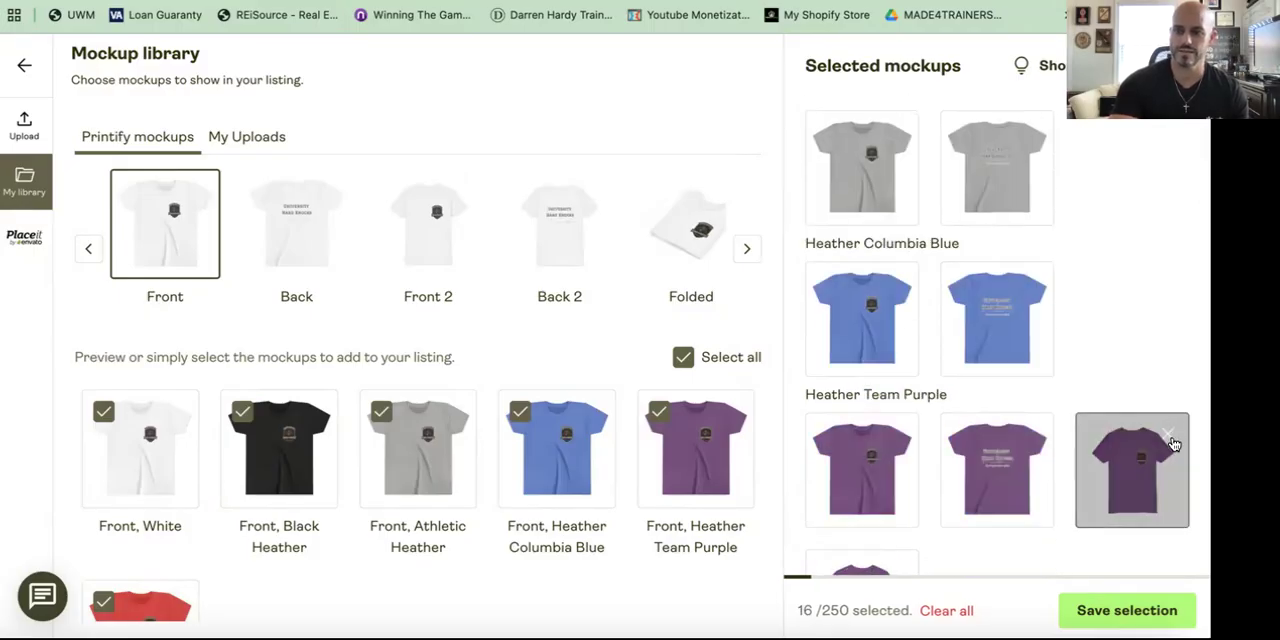
pyautogui.click(1170, 438)
pyautogui.click(1170, 436)
pyautogui.scroll(-3, 1172, 440)
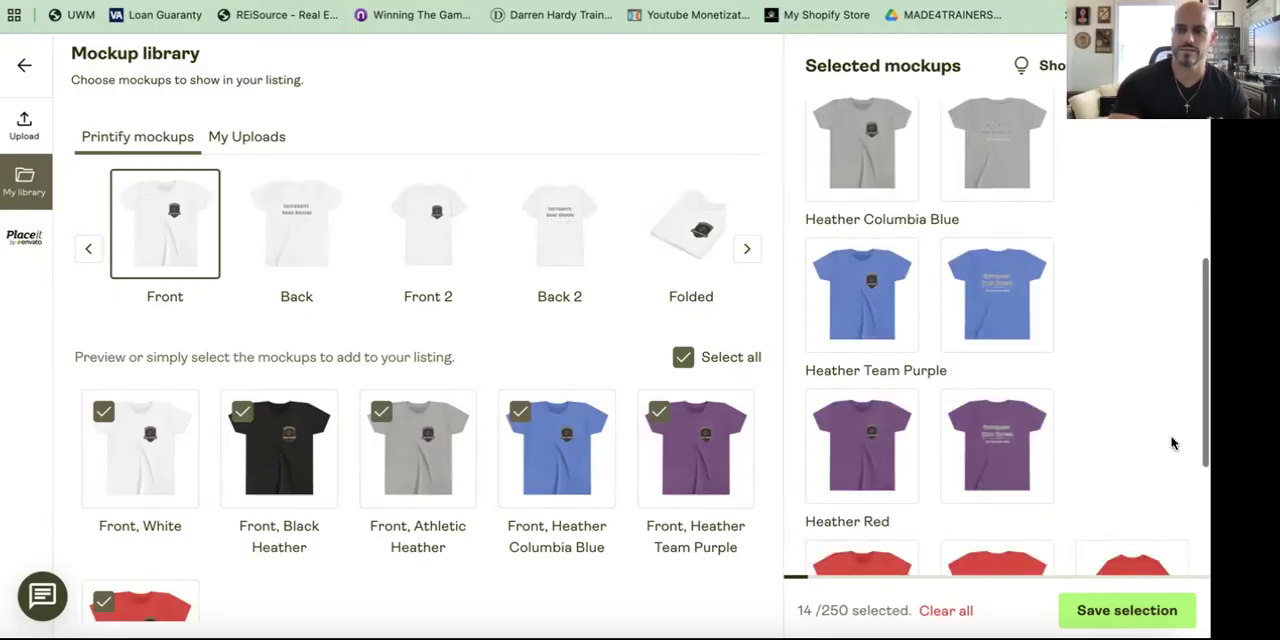
pyautogui.click(1172, 331)
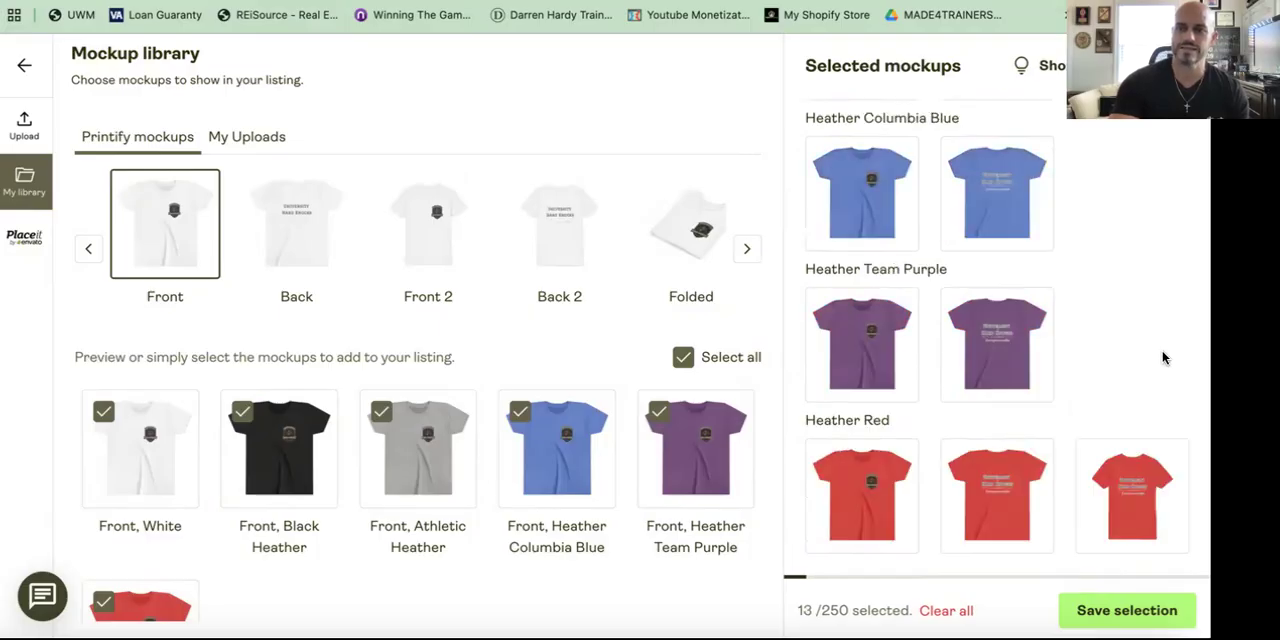
pyautogui.click(1167, 459)
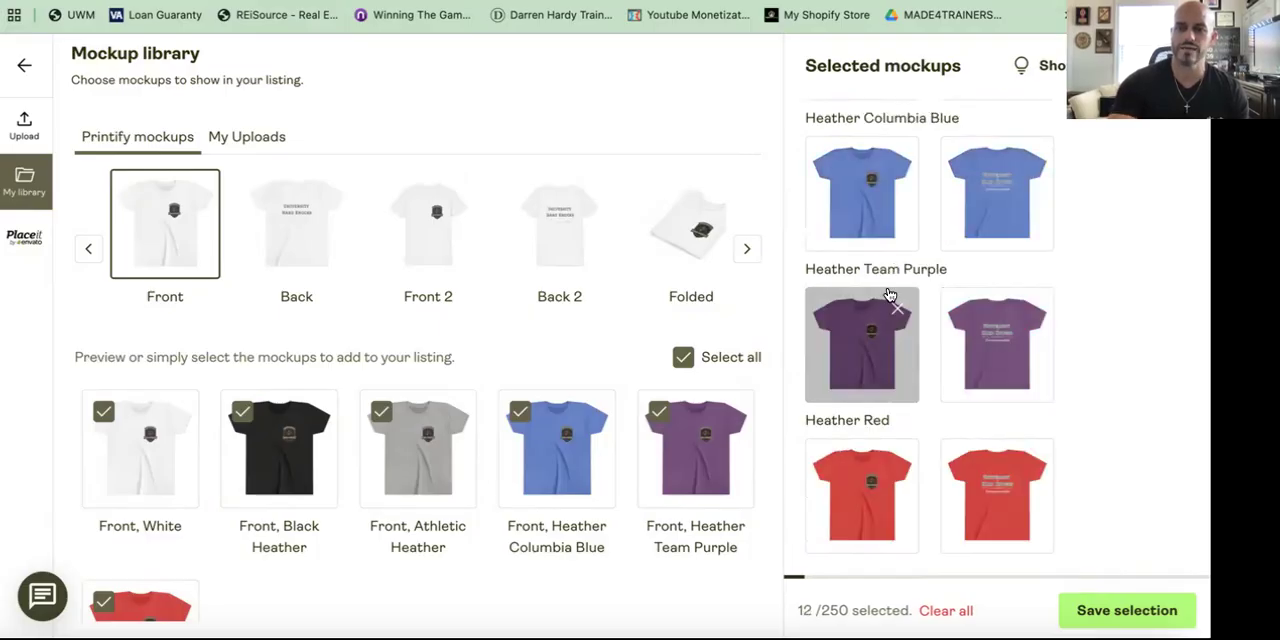
# Step: Remove the Front and Back mockups of every colour except White from the selected mockups
pyautogui.scroll(5, 860, 340)
pyautogui.scroll(-2, 868, 243)
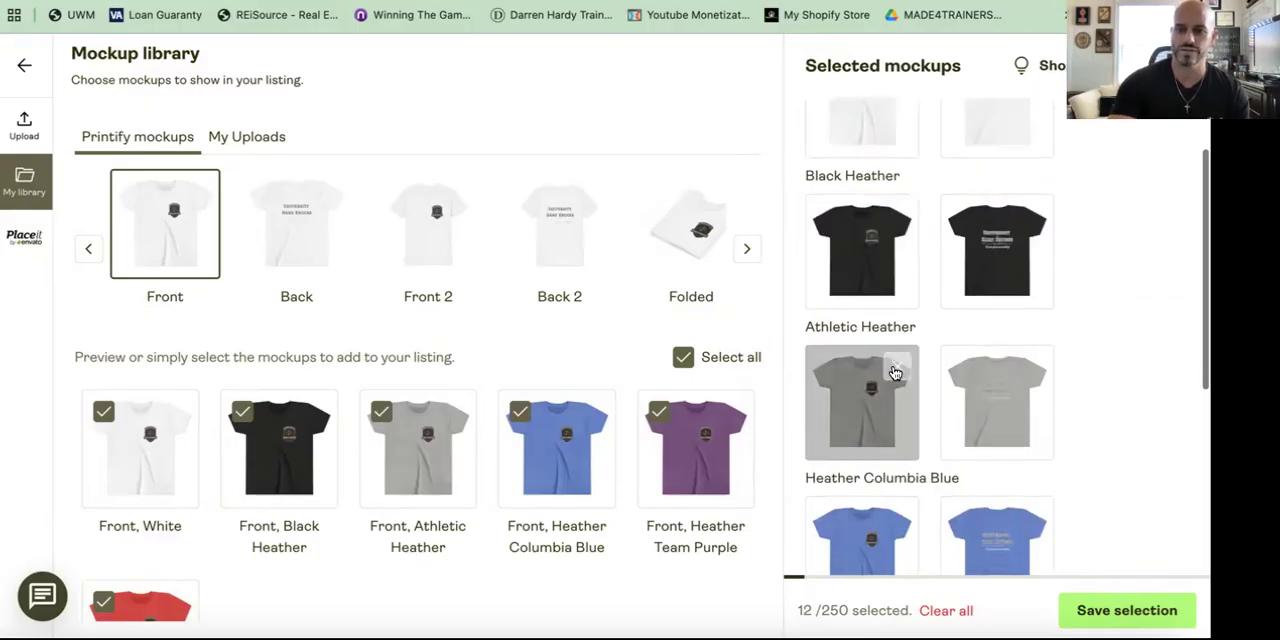
pyautogui.click(897, 372)
pyautogui.click(897, 372)
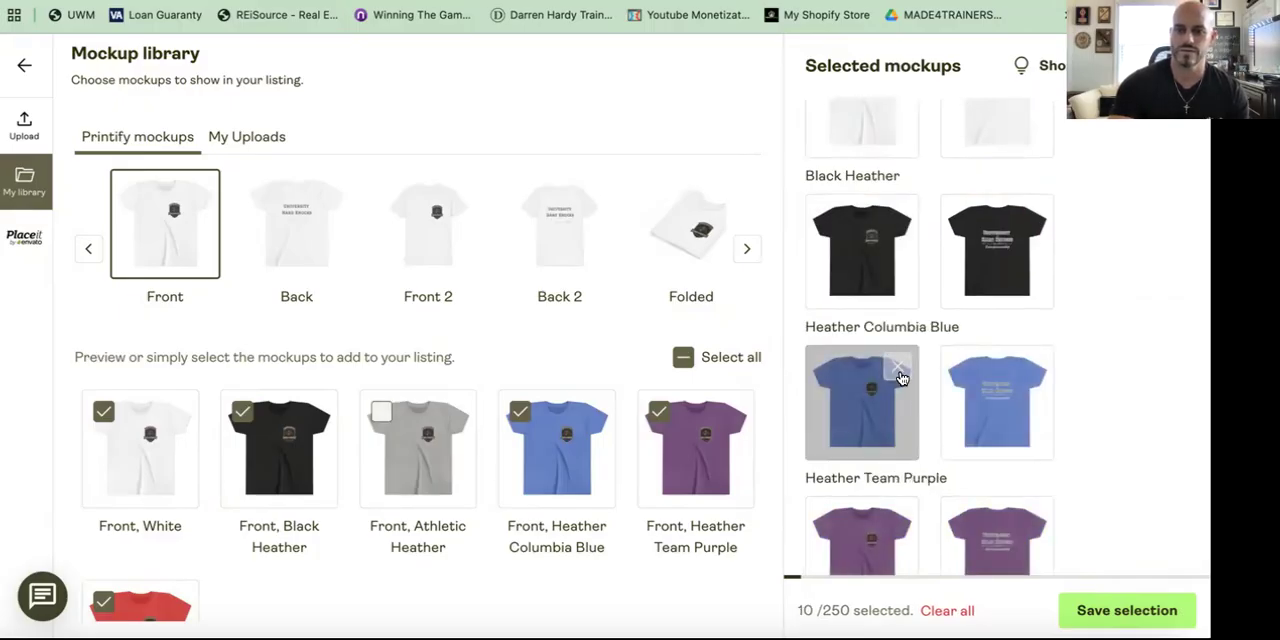
pyautogui.click(898, 374)
pyautogui.click(900, 377)
pyautogui.click(900, 377)
pyautogui.click(900, 377)
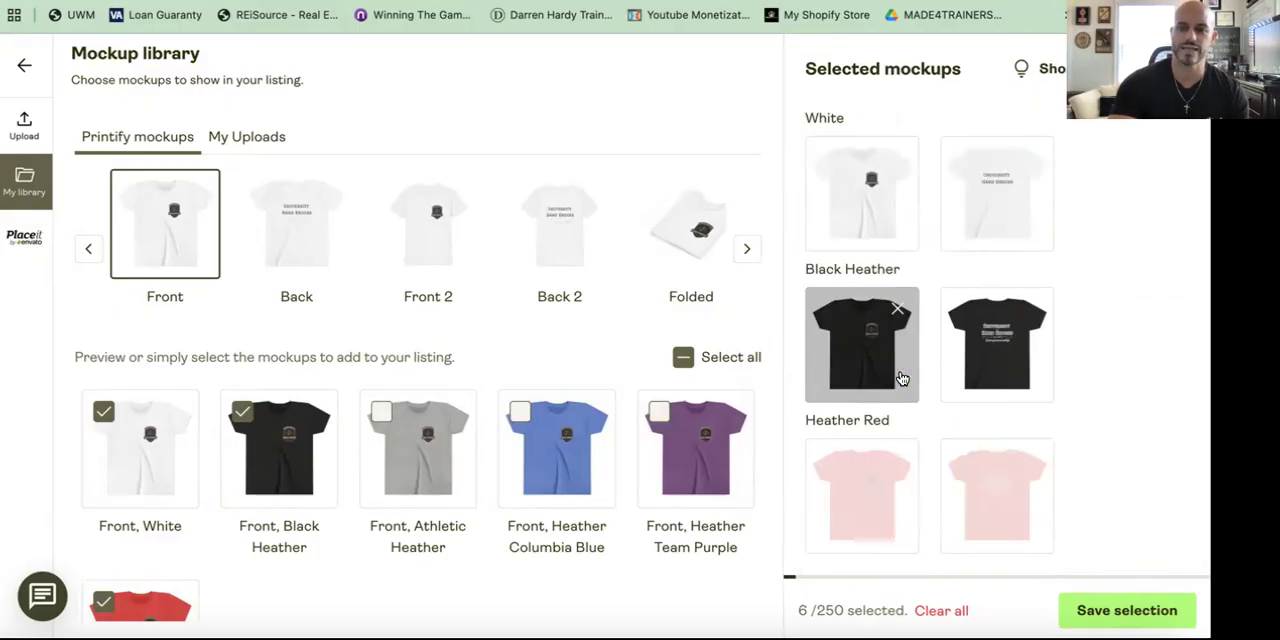
pyautogui.click(899, 307)
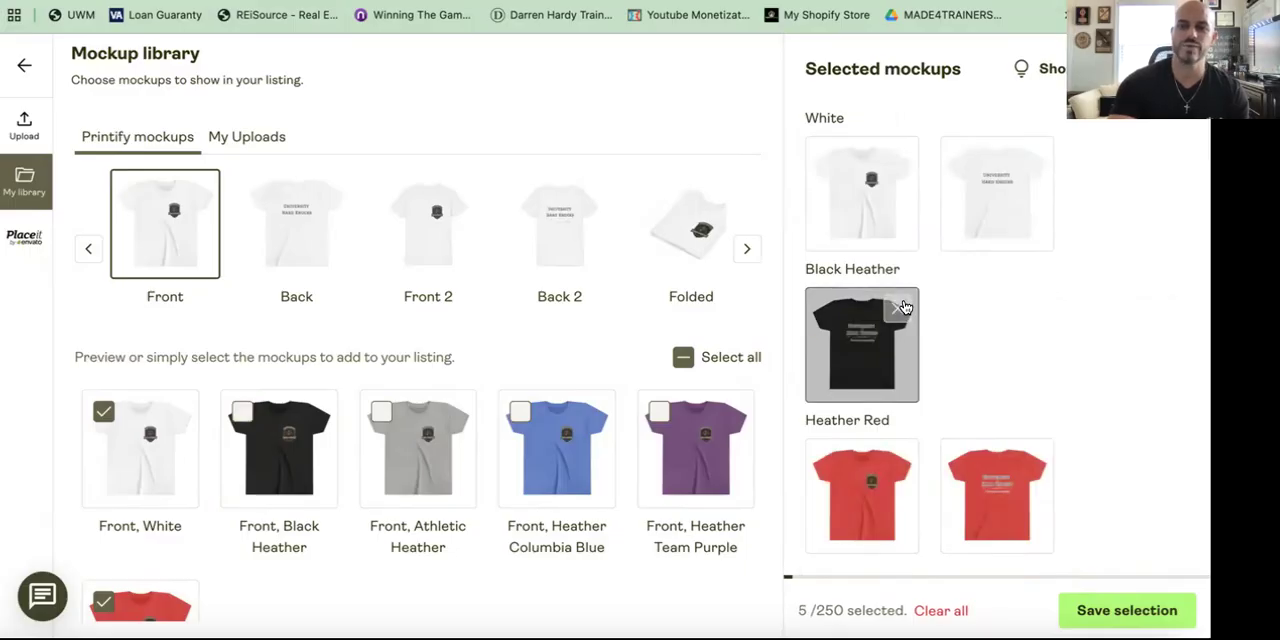
pyautogui.click(899, 307)
pyautogui.click(901, 321)
pyautogui.click(903, 324)
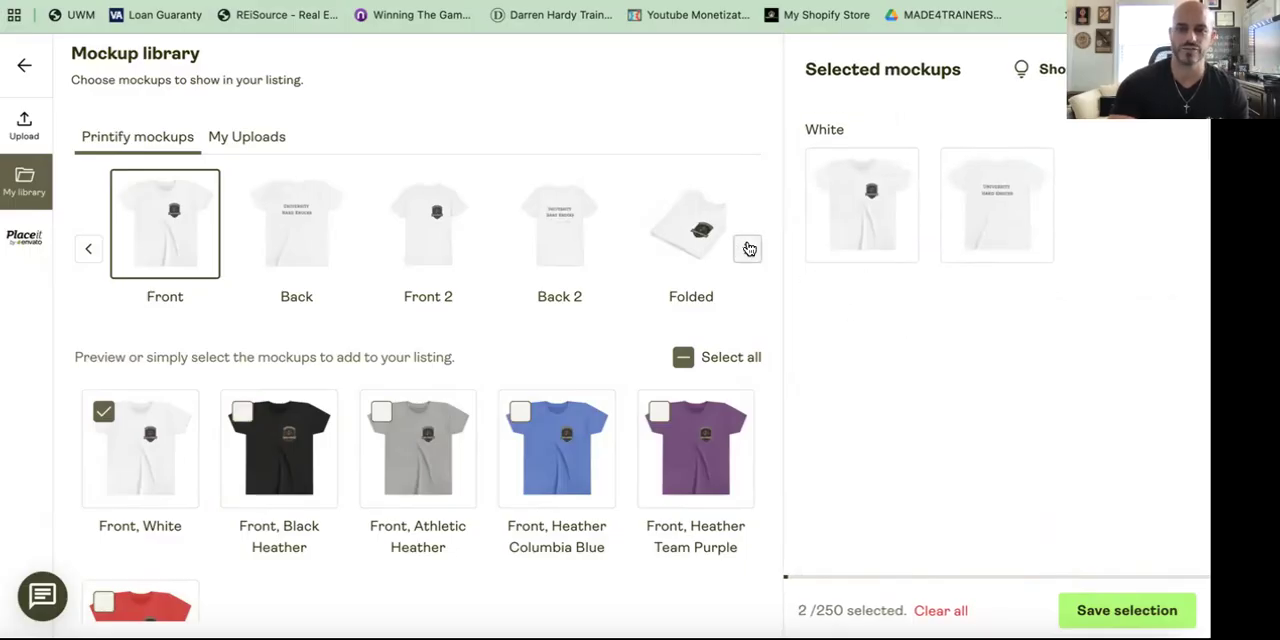
# Step: Add the Person 1 Front mockup in every shirt colour to the listing selection
pyautogui.click(746, 248)
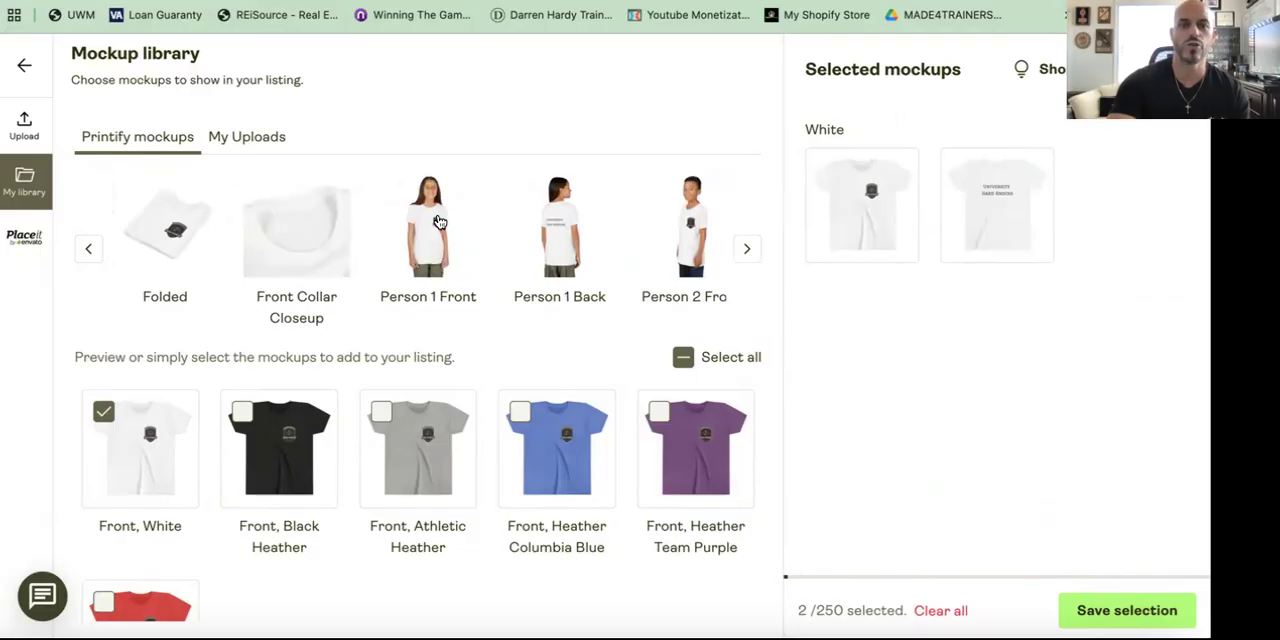
pyautogui.click(438, 221)
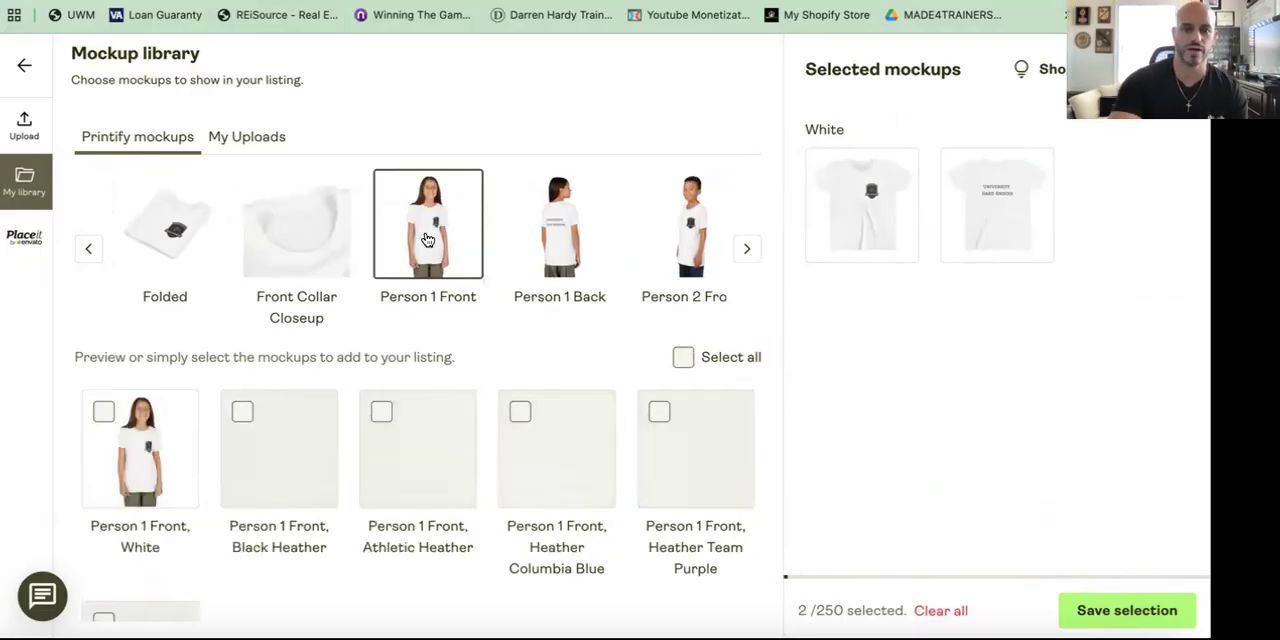
pyautogui.click(104, 411)
pyautogui.click(242, 411)
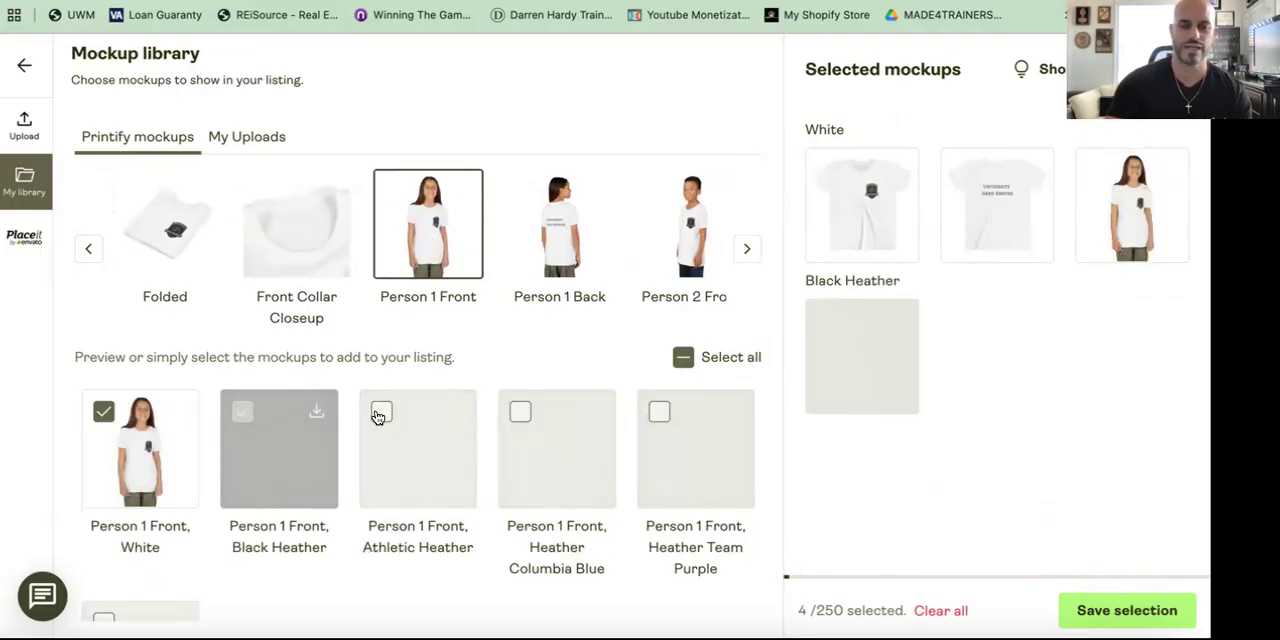
pyautogui.click(383, 413)
pyautogui.click(518, 413)
pyautogui.click(659, 411)
pyautogui.scroll(-1, 143, 553)
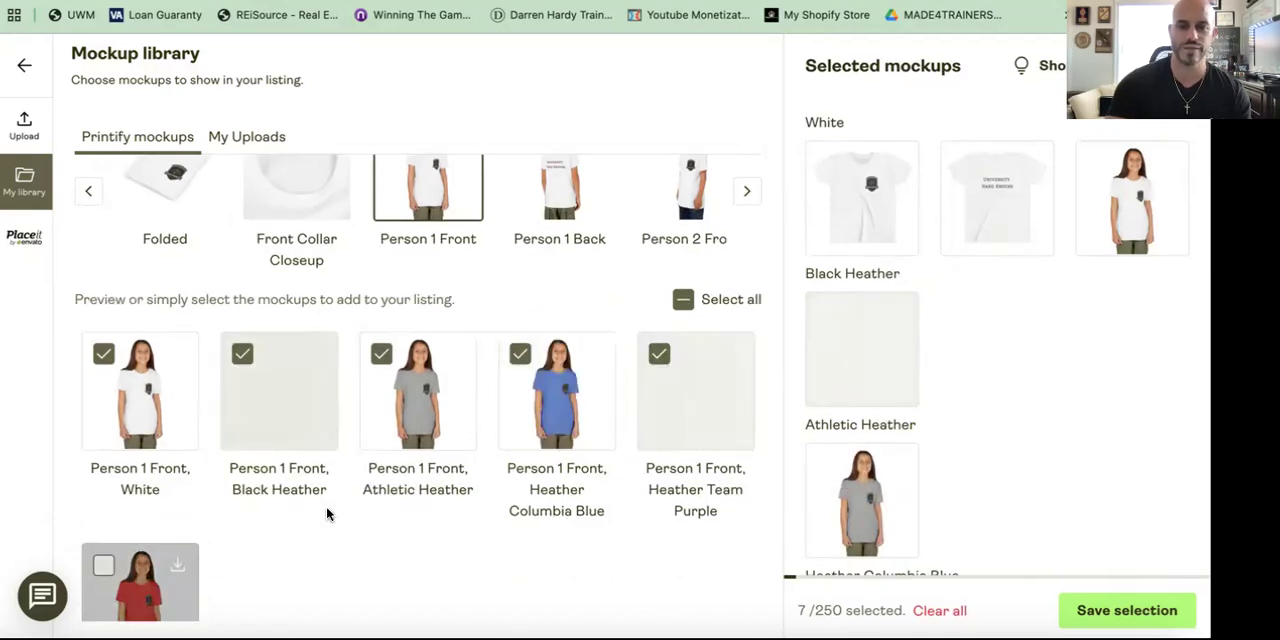
pyautogui.scroll(1, 327, 514)
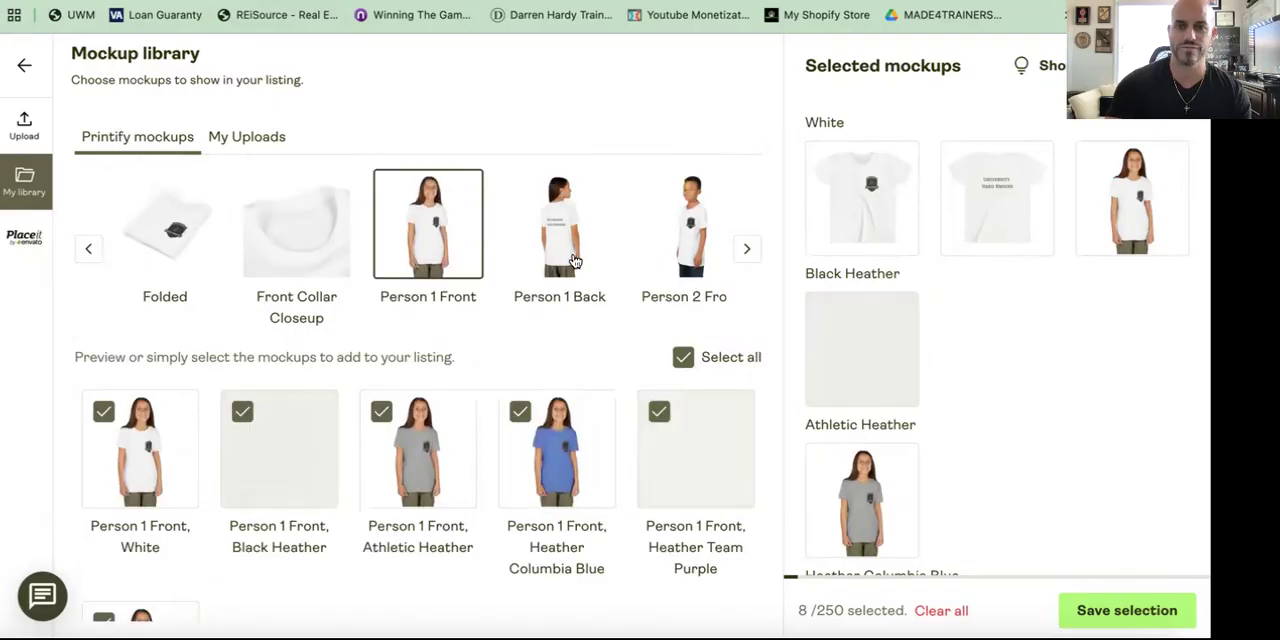
# Step: Add the Person 1 Back mockup in every shirt colour to the listing selection
pyautogui.click(695, 232)
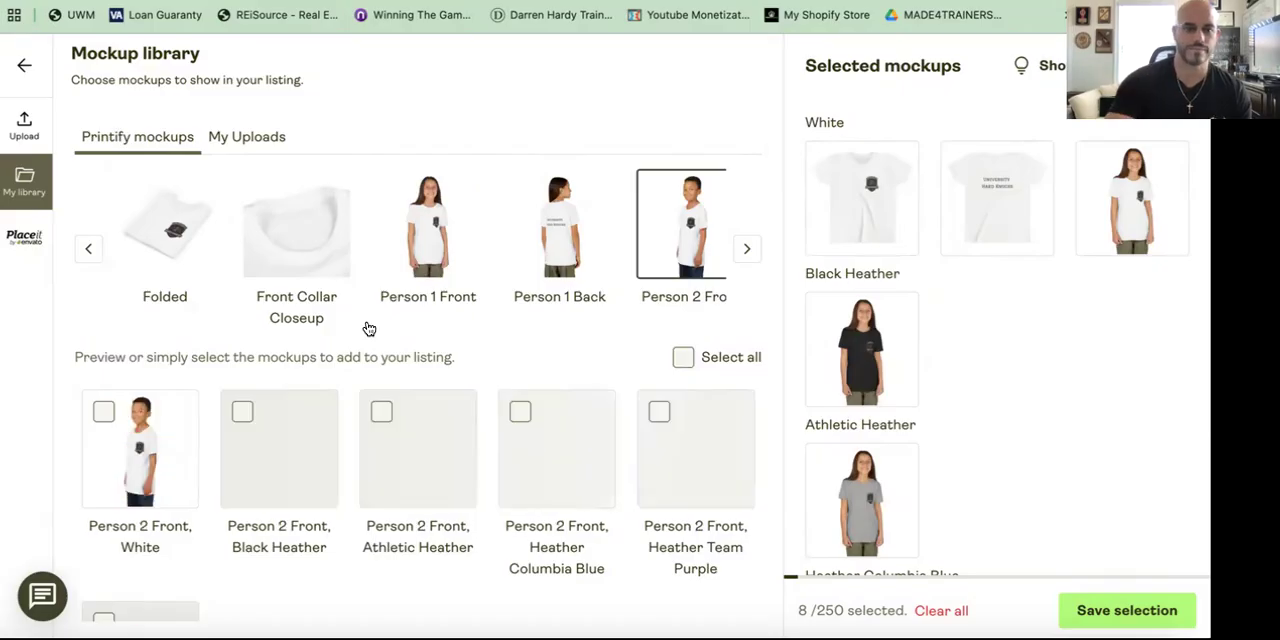
pyautogui.click(557, 242)
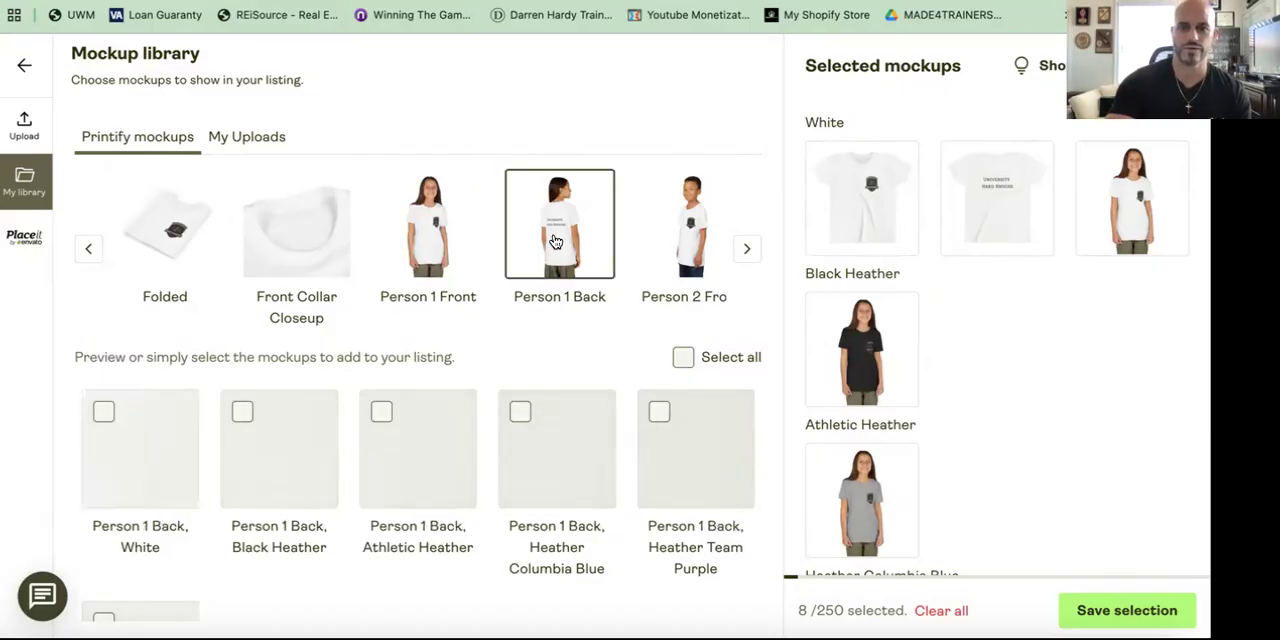
pyautogui.click(104, 411)
pyautogui.click(242, 411)
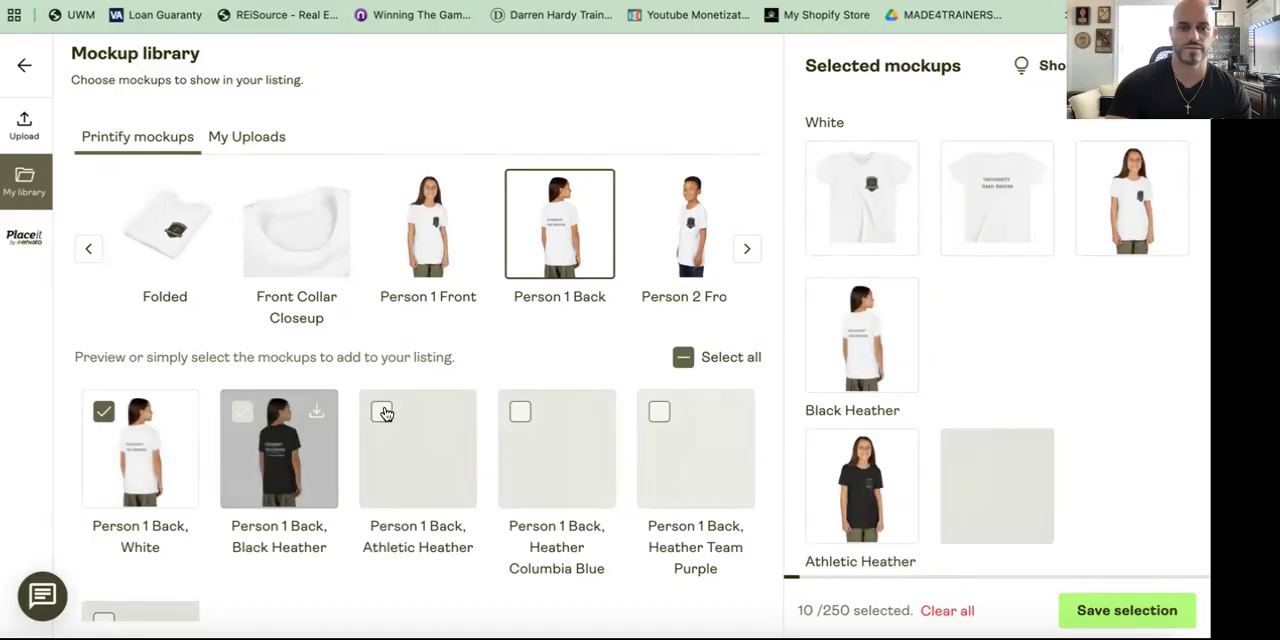
pyautogui.click(381, 411)
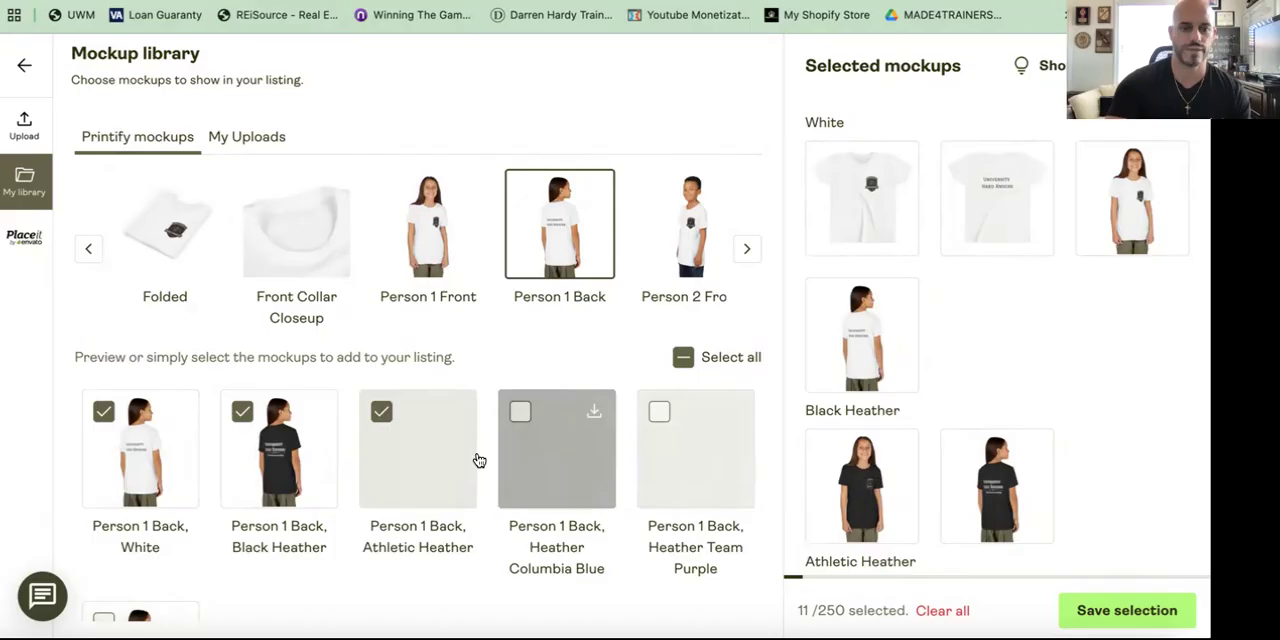
pyautogui.scroll(-1, 145, 547)
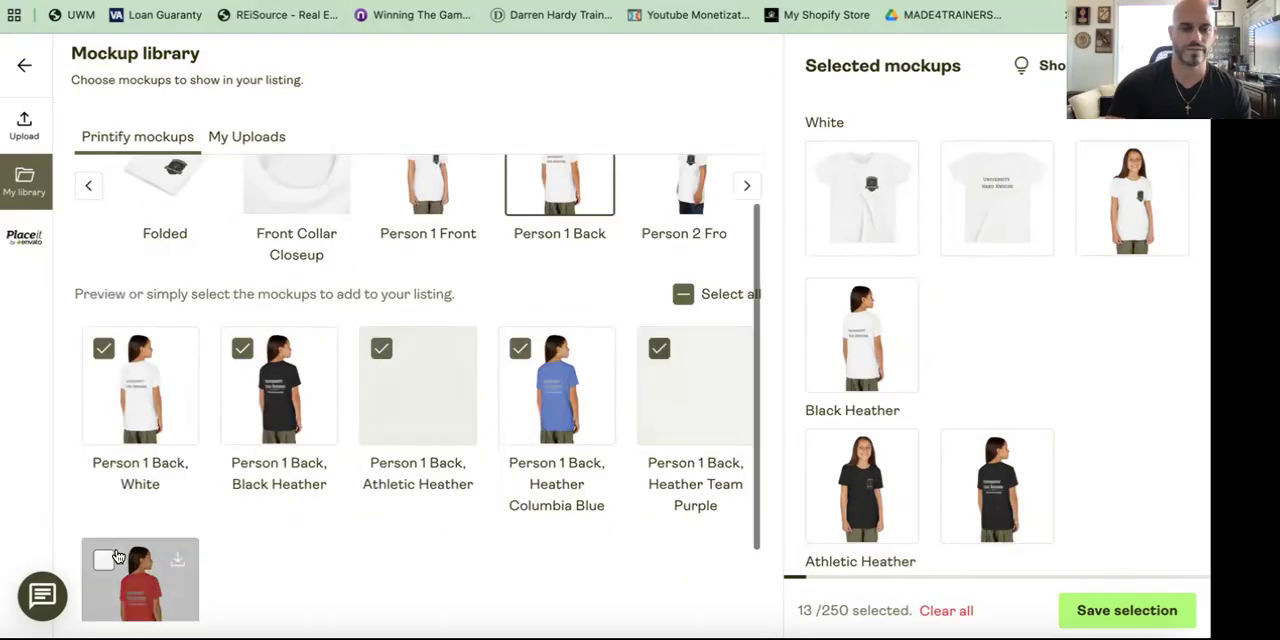
pyautogui.scroll(-2, 117, 557)
pyautogui.click(103, 463)
pyautogui.scroll(1, 422, 450)
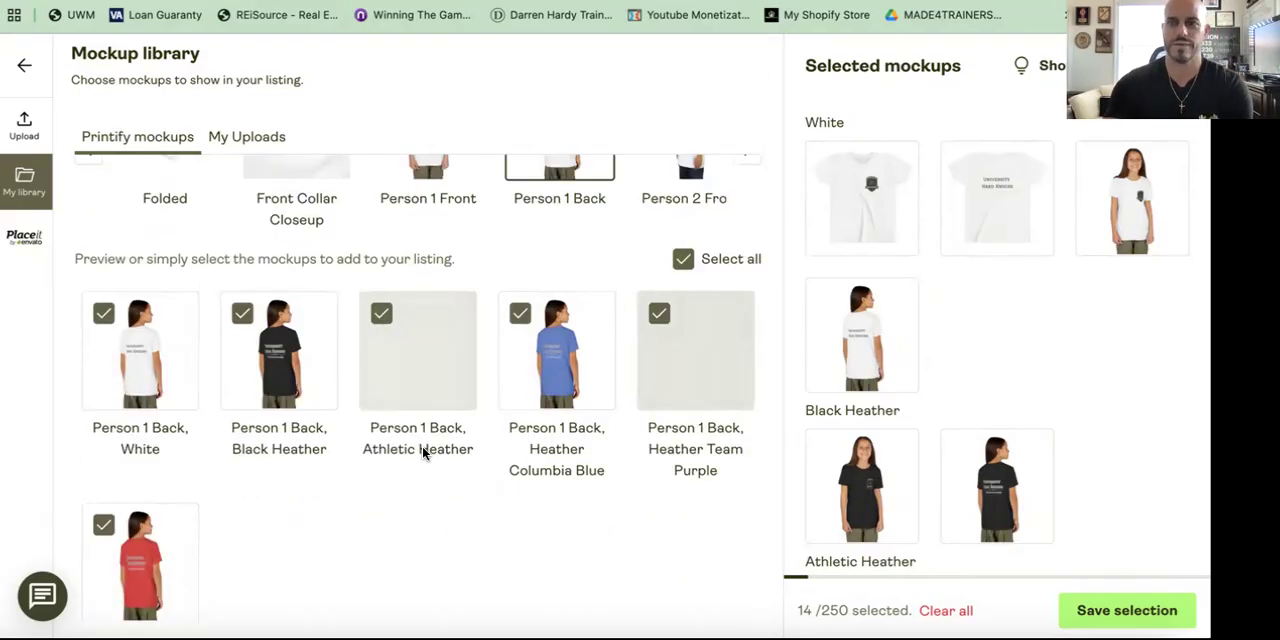
pyautogui.scroll(1, 422, 453)
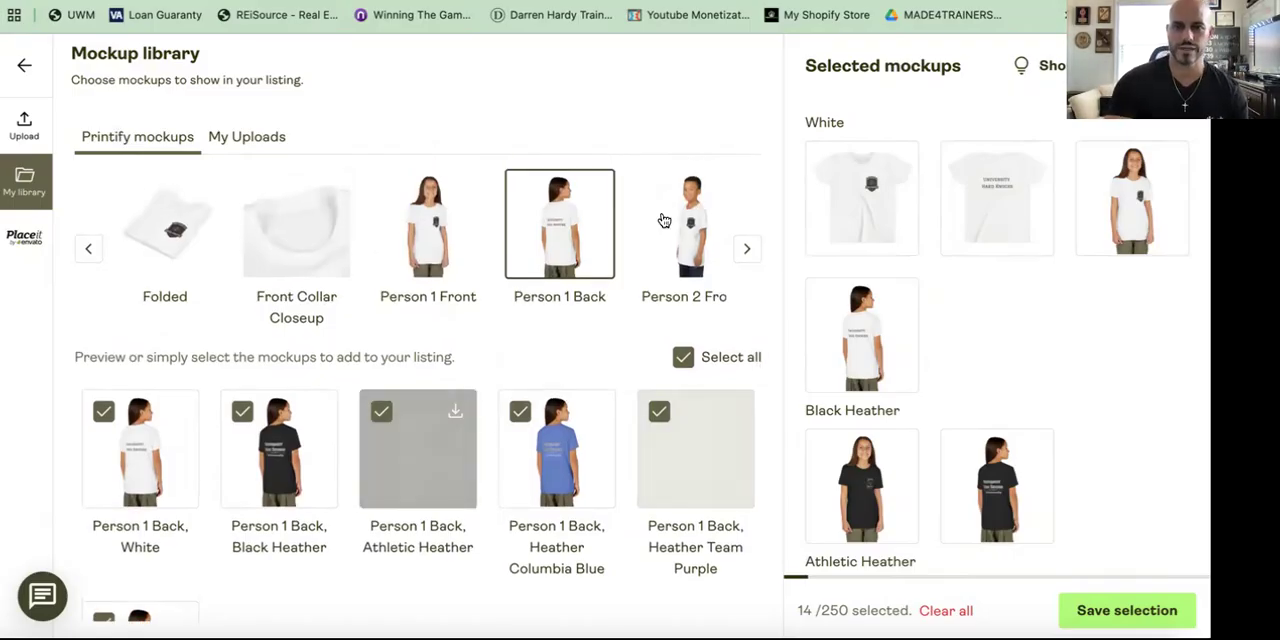
# Step: Add the Person 2 Front mockup in every shirt colour to the listing selection
pyautogui.click(663, 220)
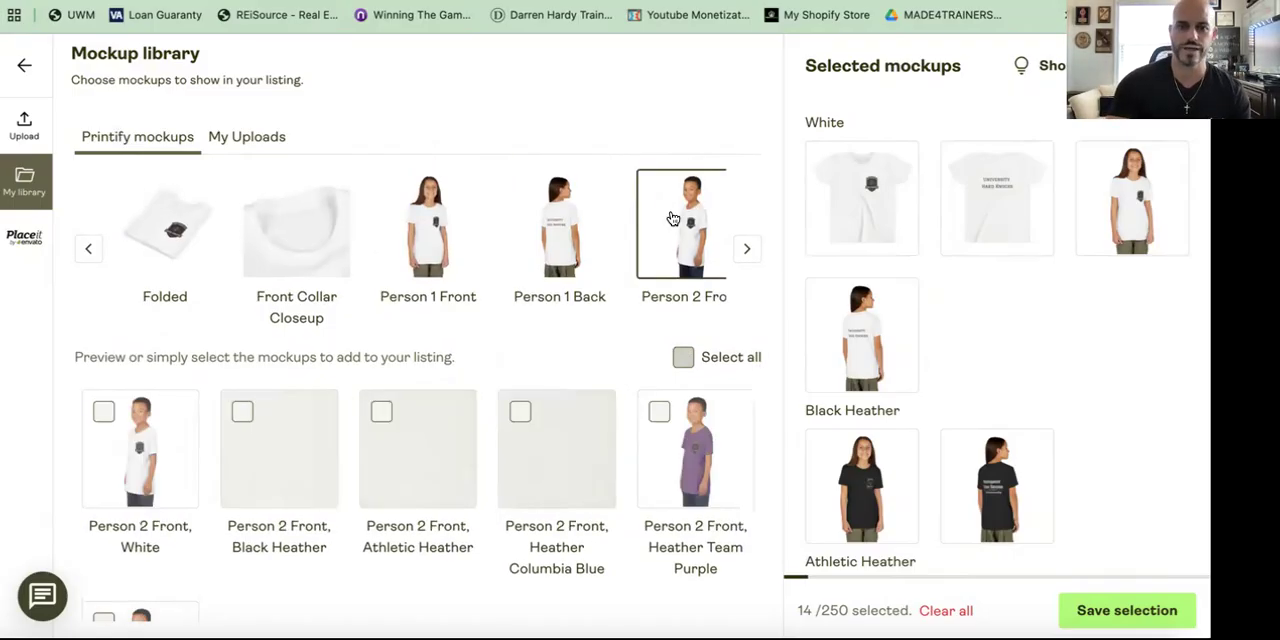
pyautogui.click(106, 413)
pyautogui.click(244, 413)
pyautogui.click(382, 414)
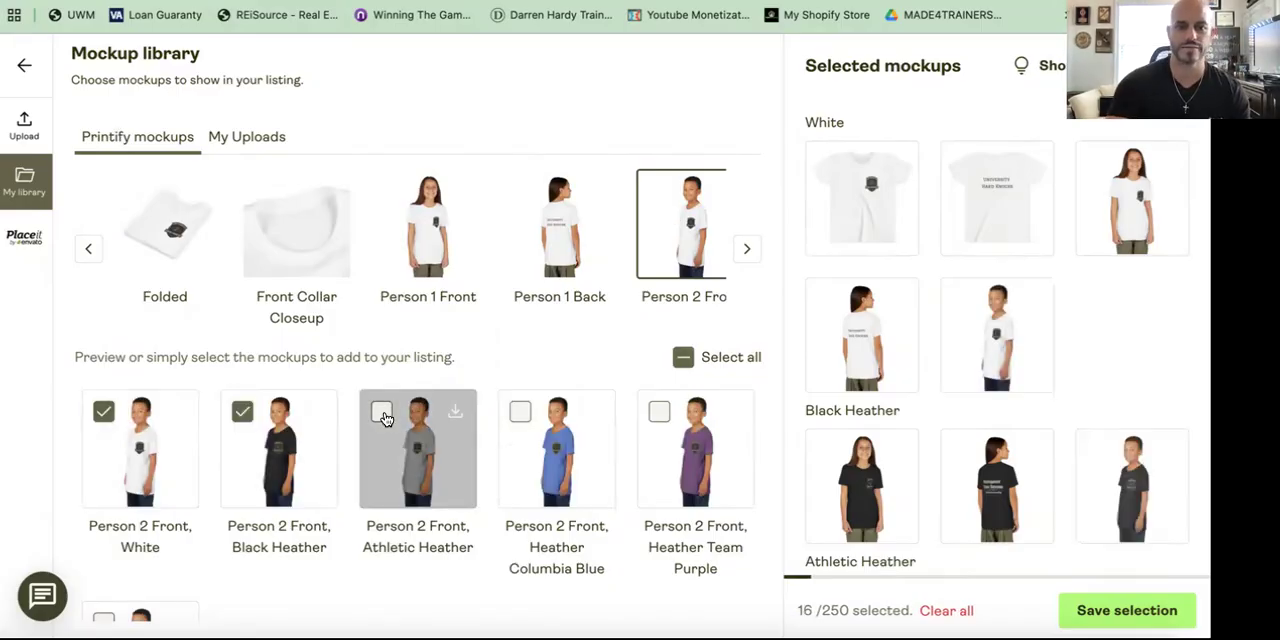
pyautogui.click(520, 416)
pyautogui.click(658, 414)
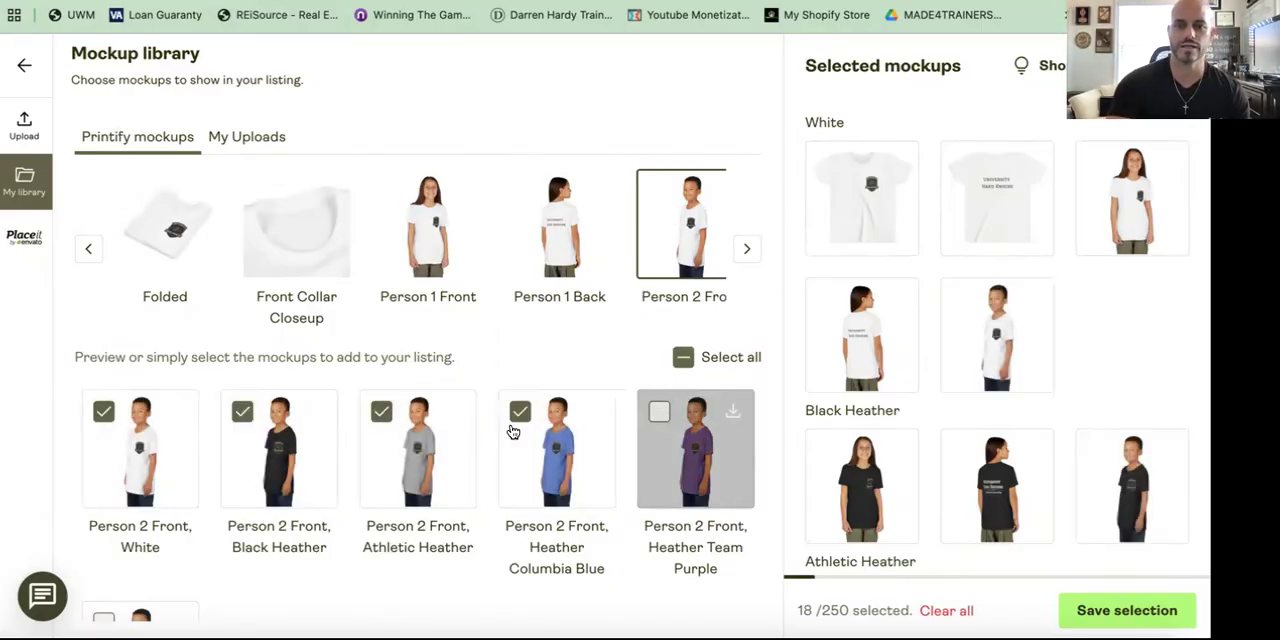
pyautogui.scroll(-3, 110, 472)
pyautogui.click(106, 469)
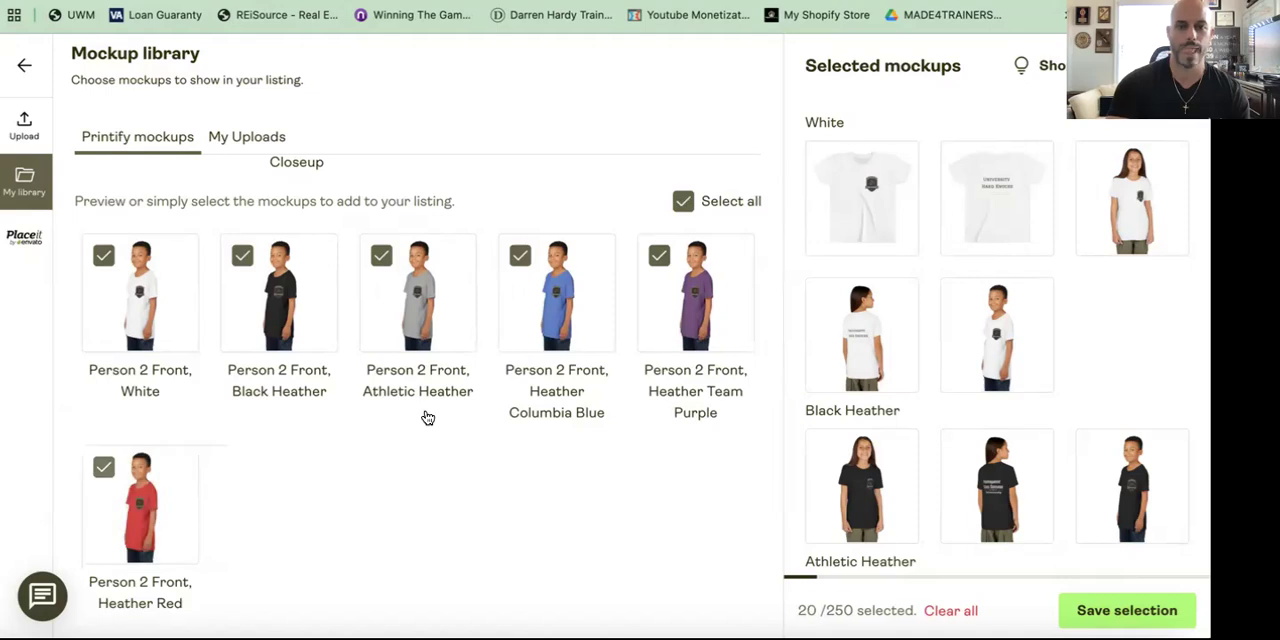
pyautogui.scroll(2, 423, 414)
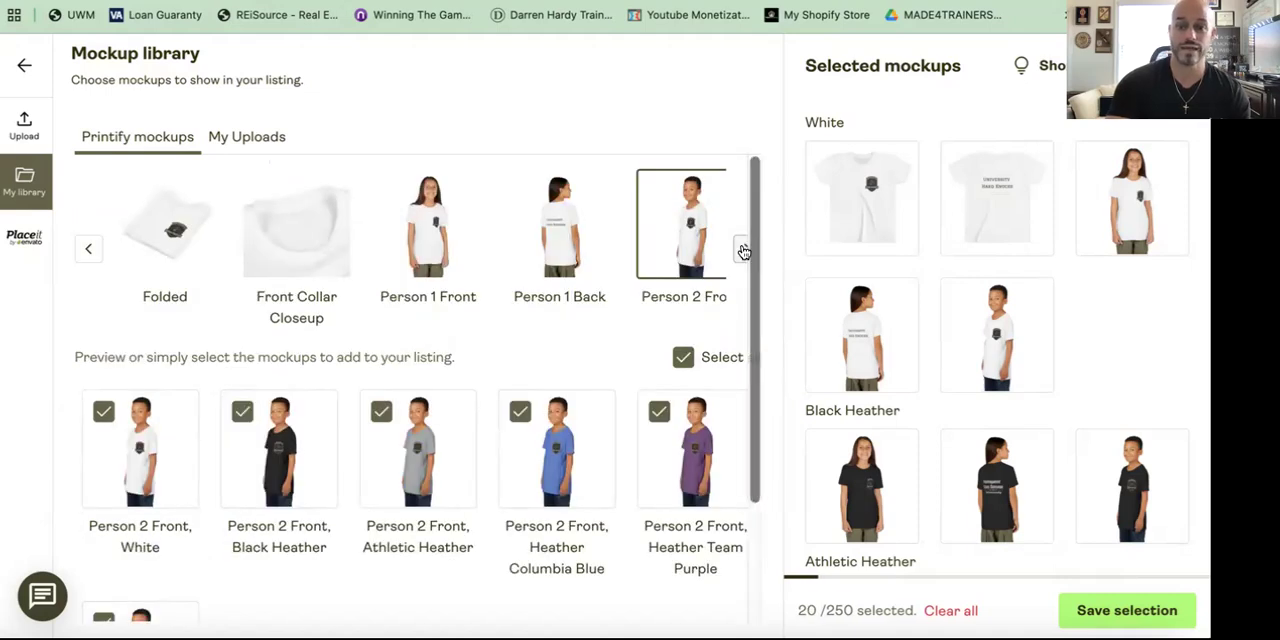
# Step: Add the Person 2 Back Closeup mockup in every shirt colour to the listing selection and save the selected mockups
pyautogui.hscroll(3, 628, 255)
pyautogui.click(536, 221)
pyautogui.click(665, 222)
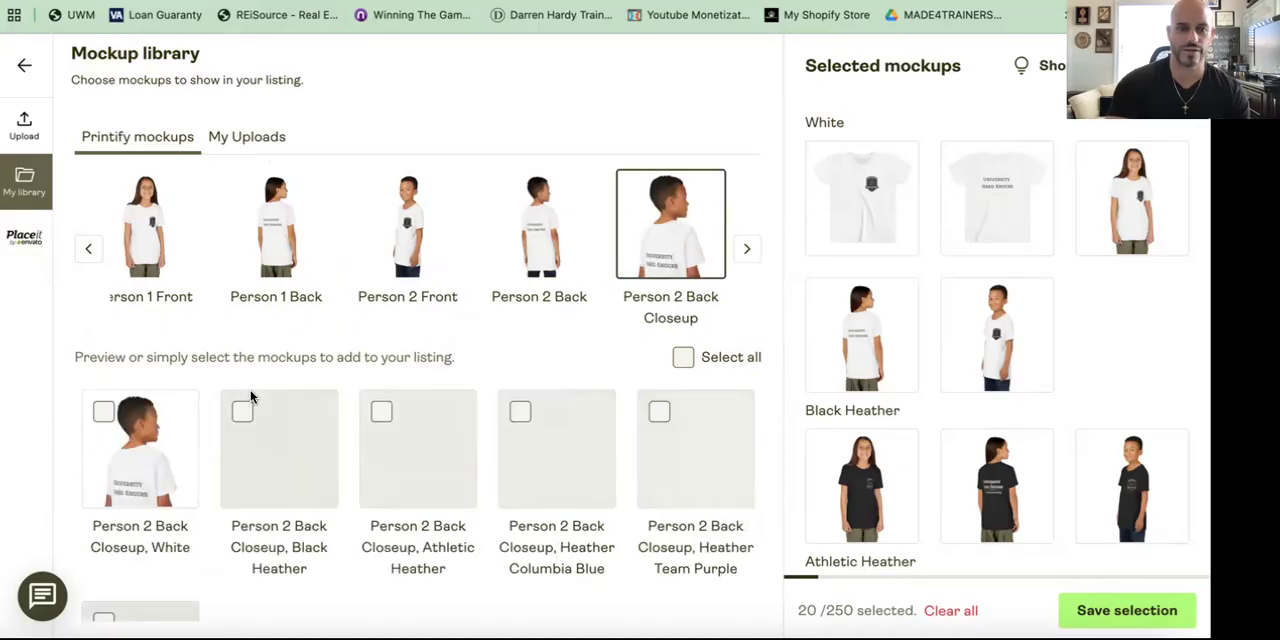
pyautogui.click(104, 413)
pyautogui.click(243, 412)
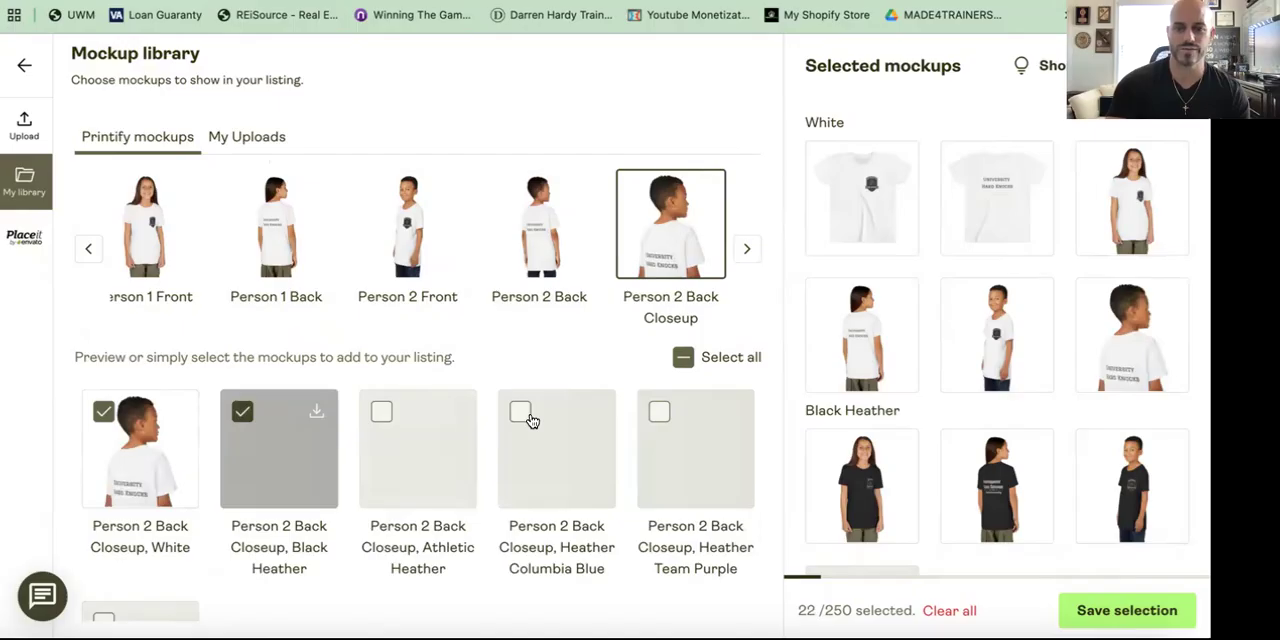
pyautogui.click(659, 412)
pyautogui.click(381, 412)
pyautogui.scroll(-1, 386, 330)
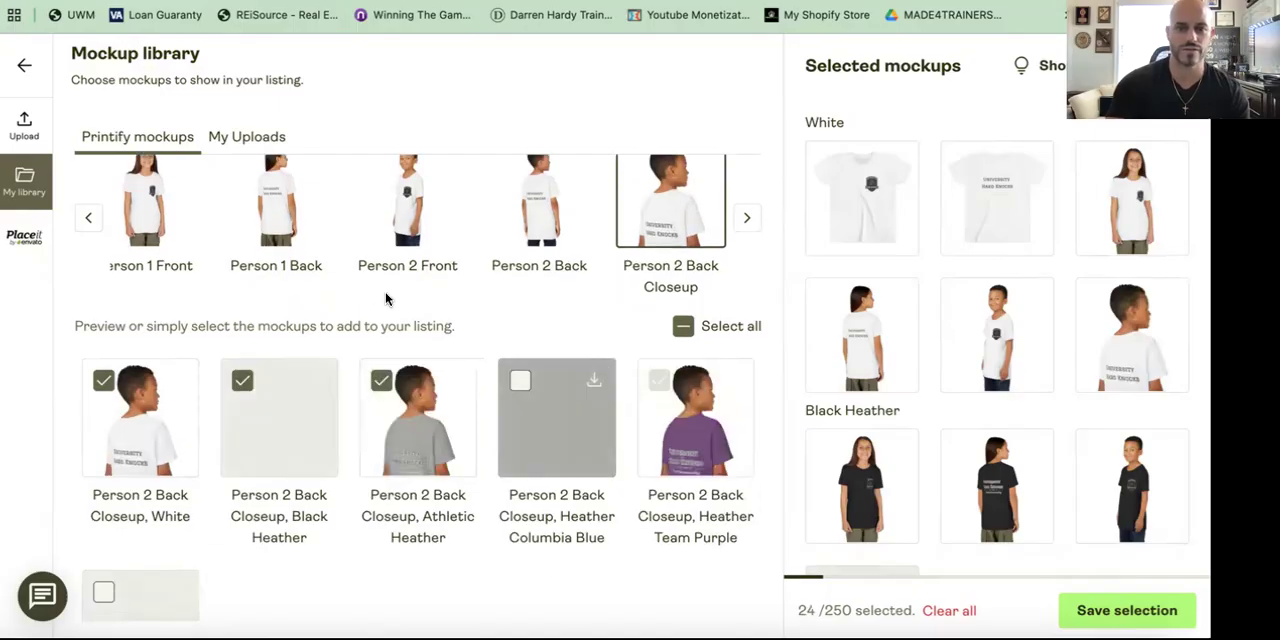
pyautogui.scroll(-3, 524, 240)
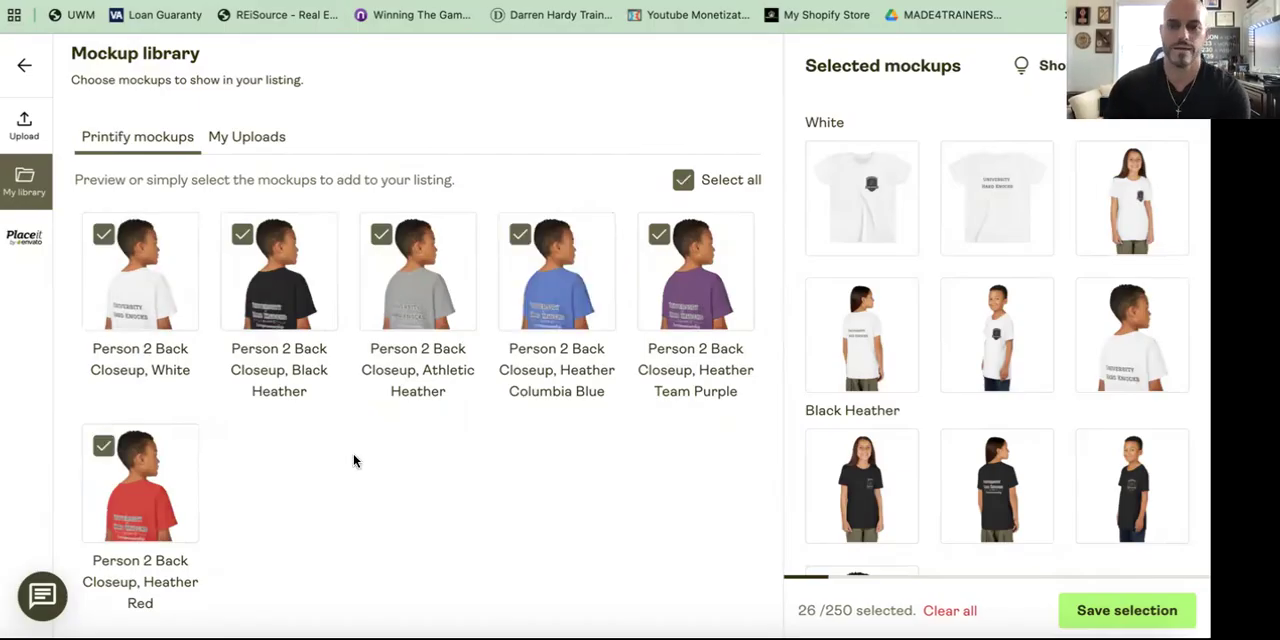
pyautogui.click(1122, 616)
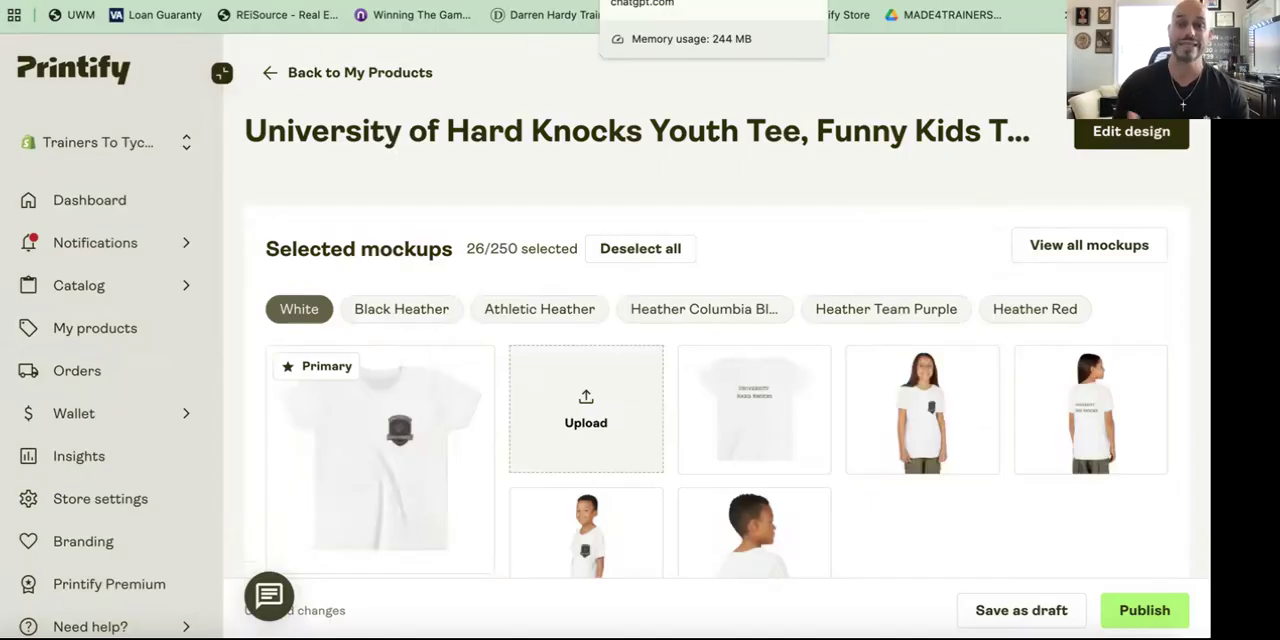
# Step: Switch to ChatGPT and read through the earlier conversation about the shirt's descriptions and product title options
pyautogui.click(645, 1)
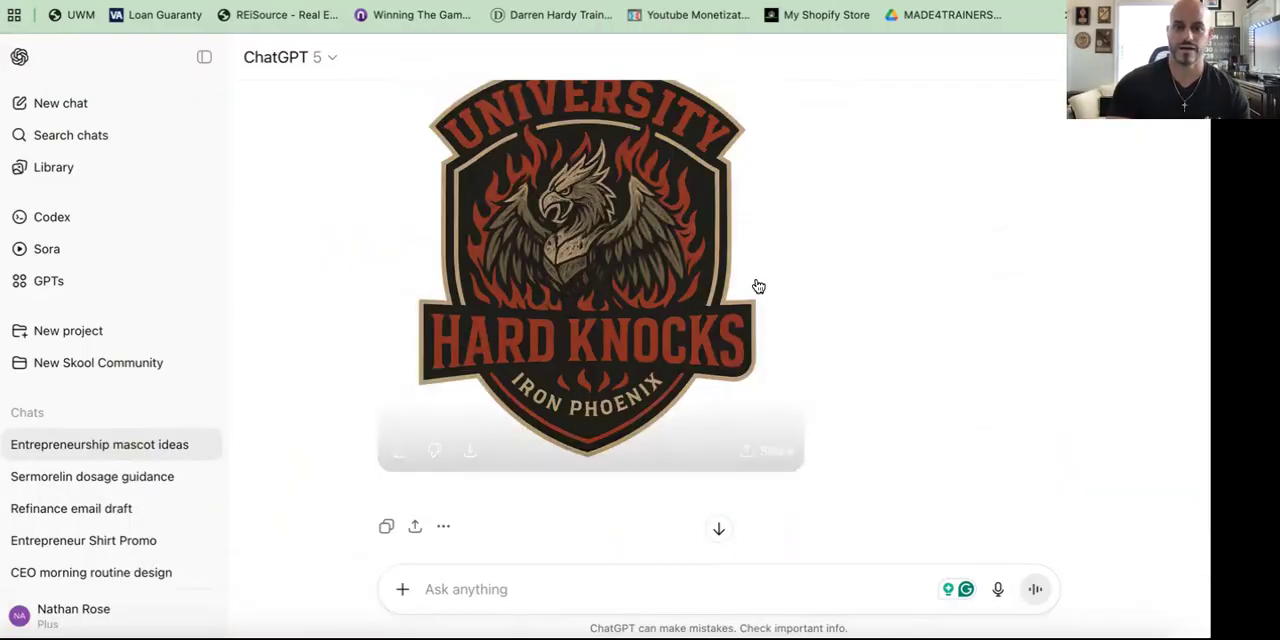
pyautogui.scroll(-5, 757, 278)
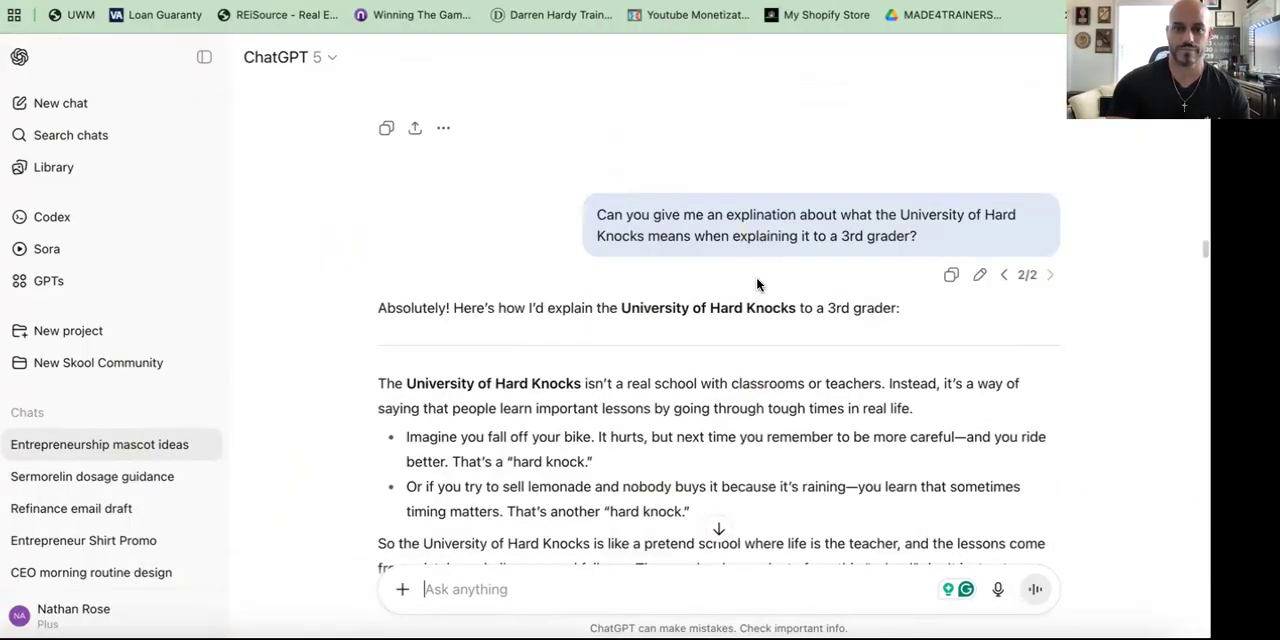
pyautogui.scroll(-2, 757, 285)
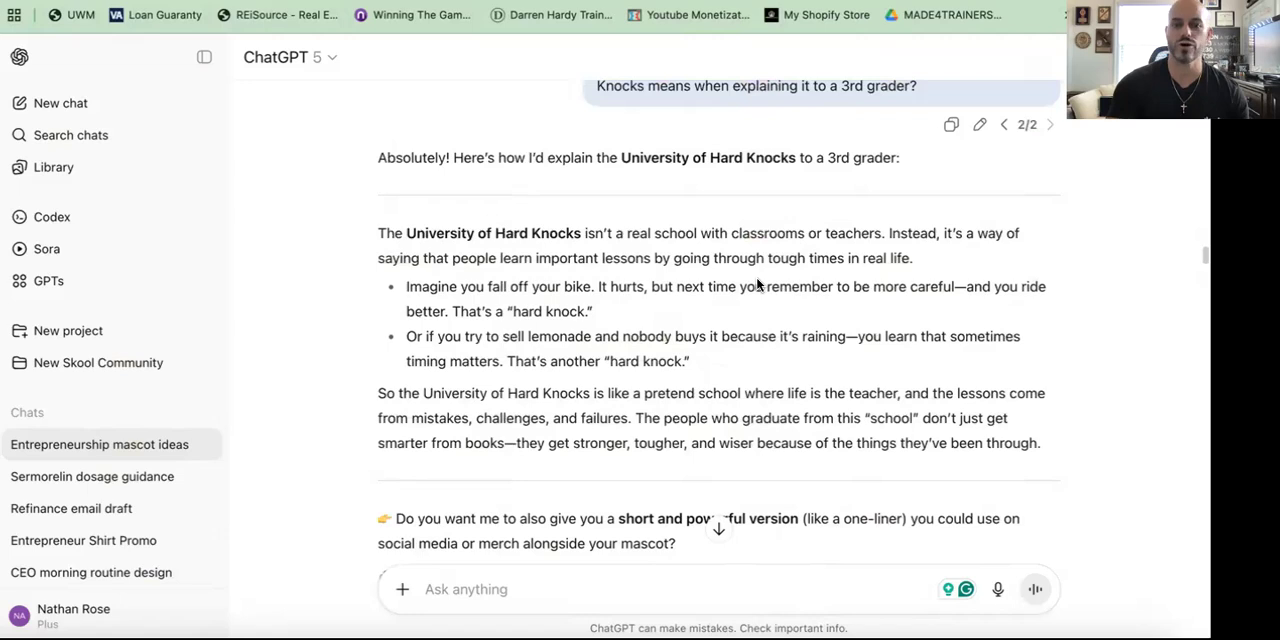
pyautogui.scroll(-15, 757, 285)
pyautogui.scroll(-10, 757, 285)
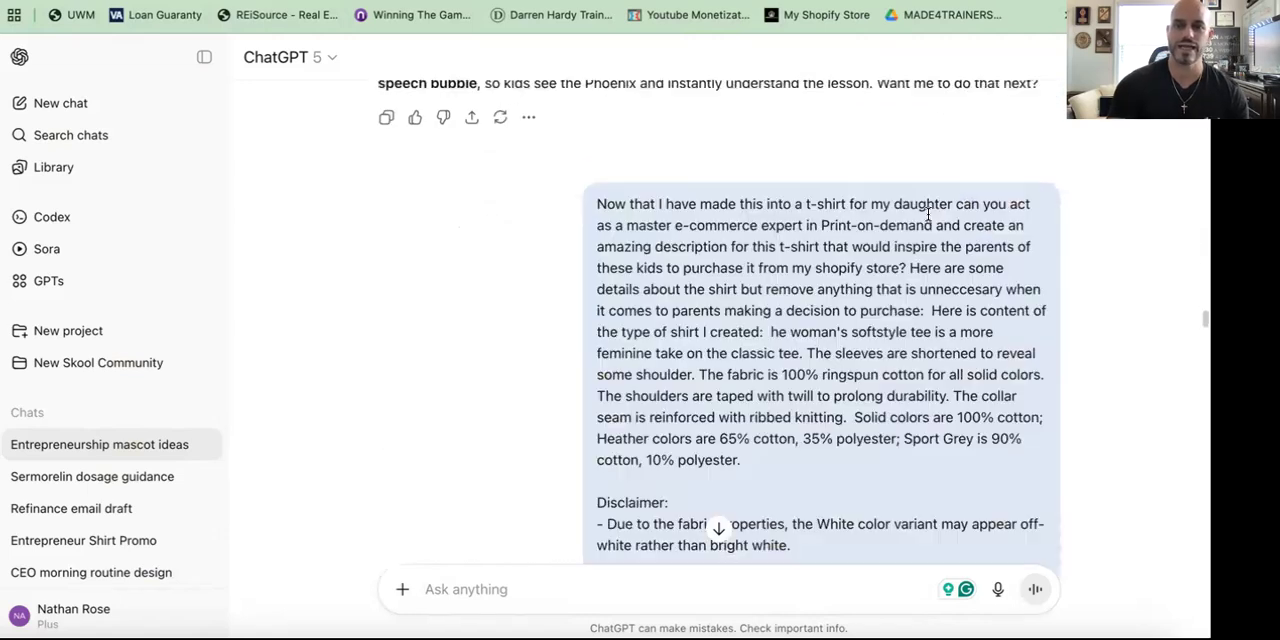
pyautogui.scroll(-1, 821, 365)
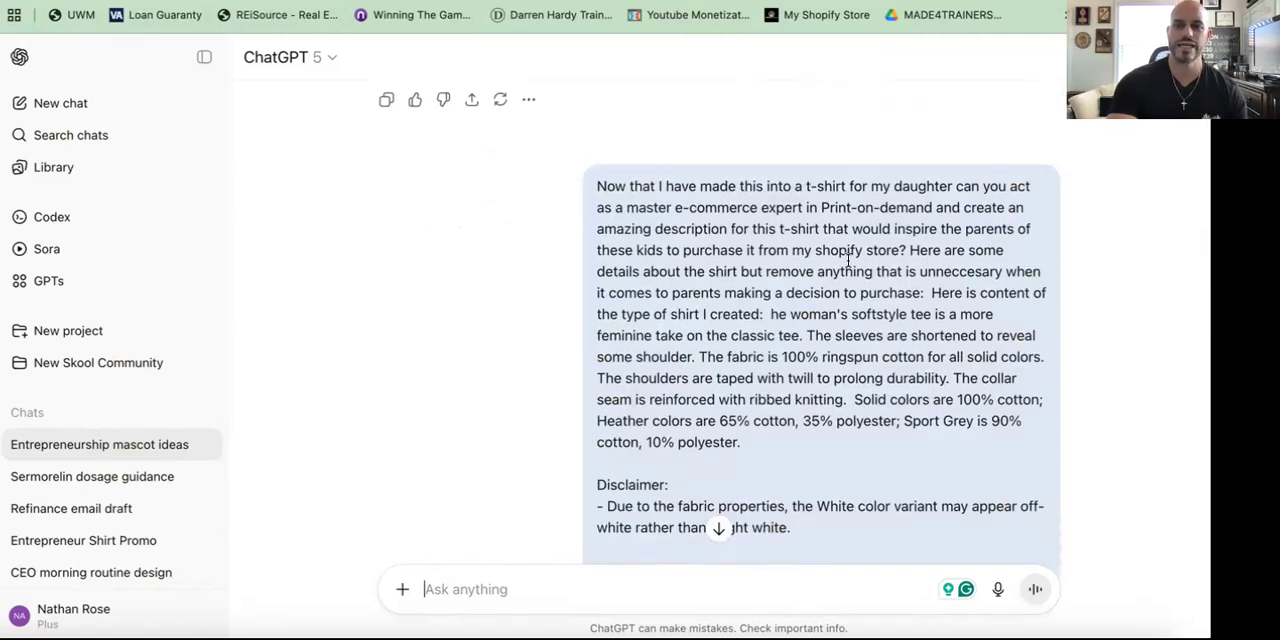
pyautogui.scroll(-1, 905, 333)
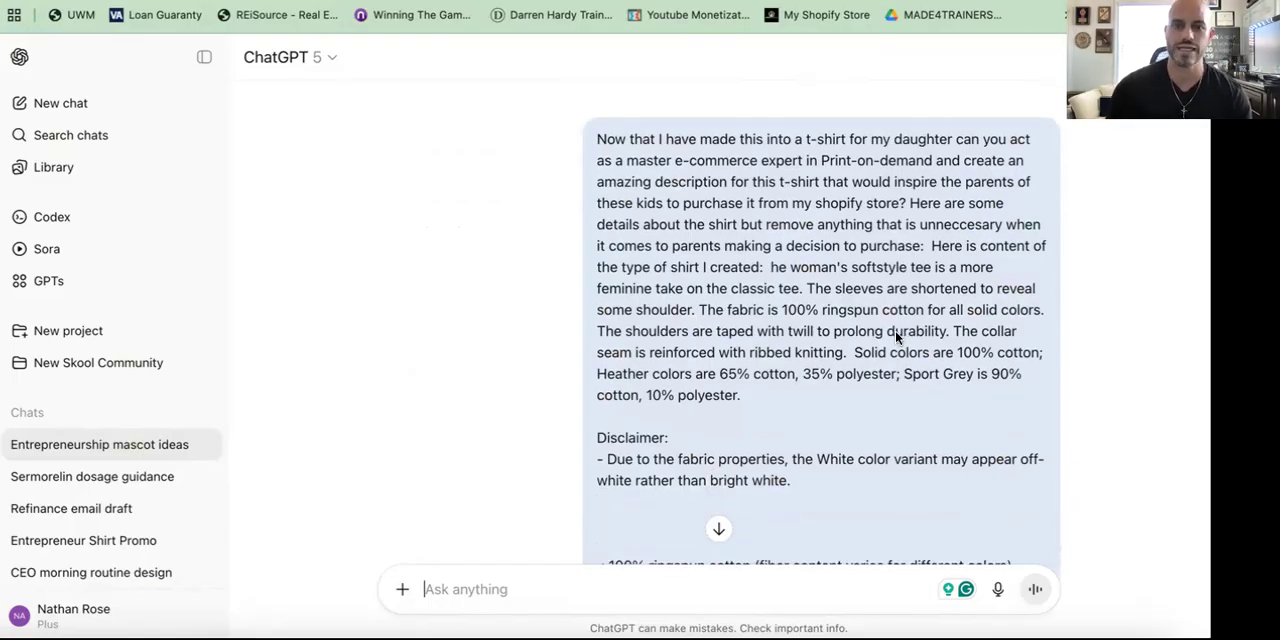
pyautogui.scroll(-5, 780, 301)
pyautogui.scroll(-1, 781, 300)
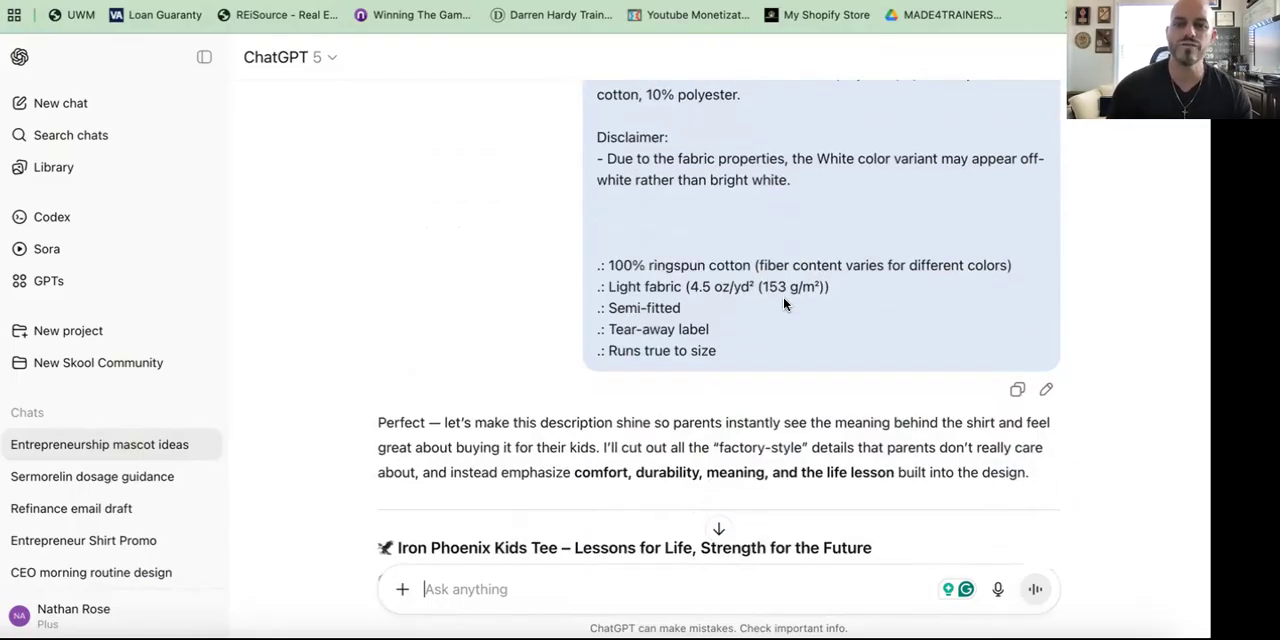
pyautogui.scroll(3, 828, 410)
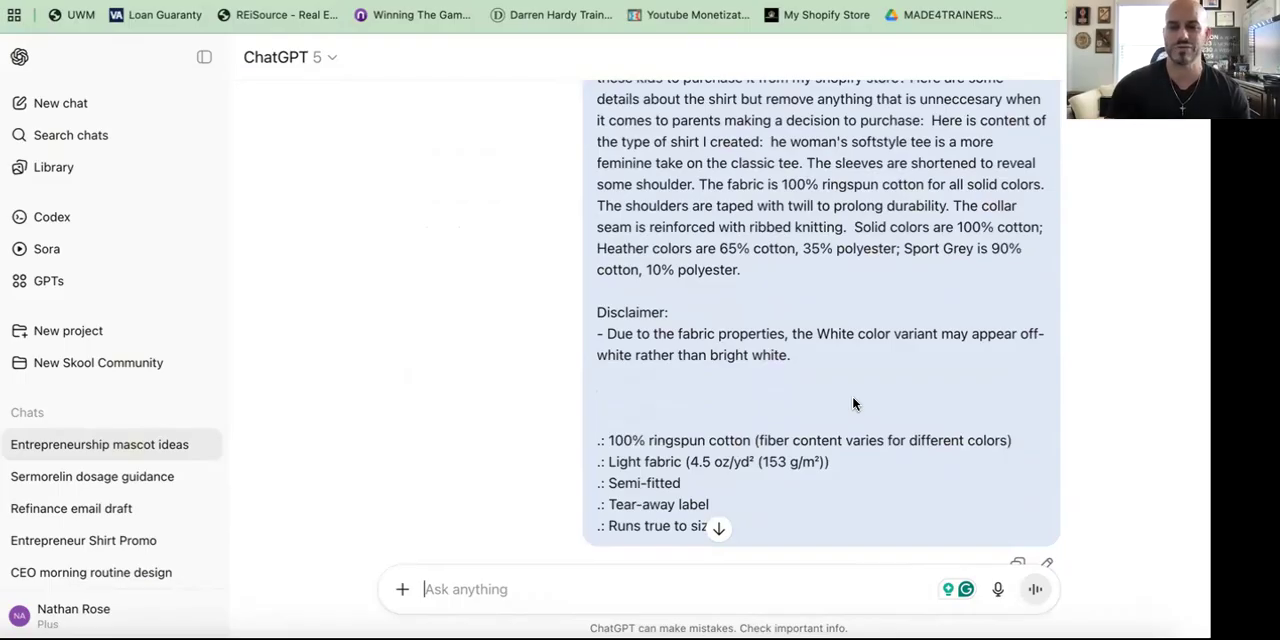
pyautogui.scroll(-2, 853, 403)
pyautogui.scroll(-5, 849, 397)
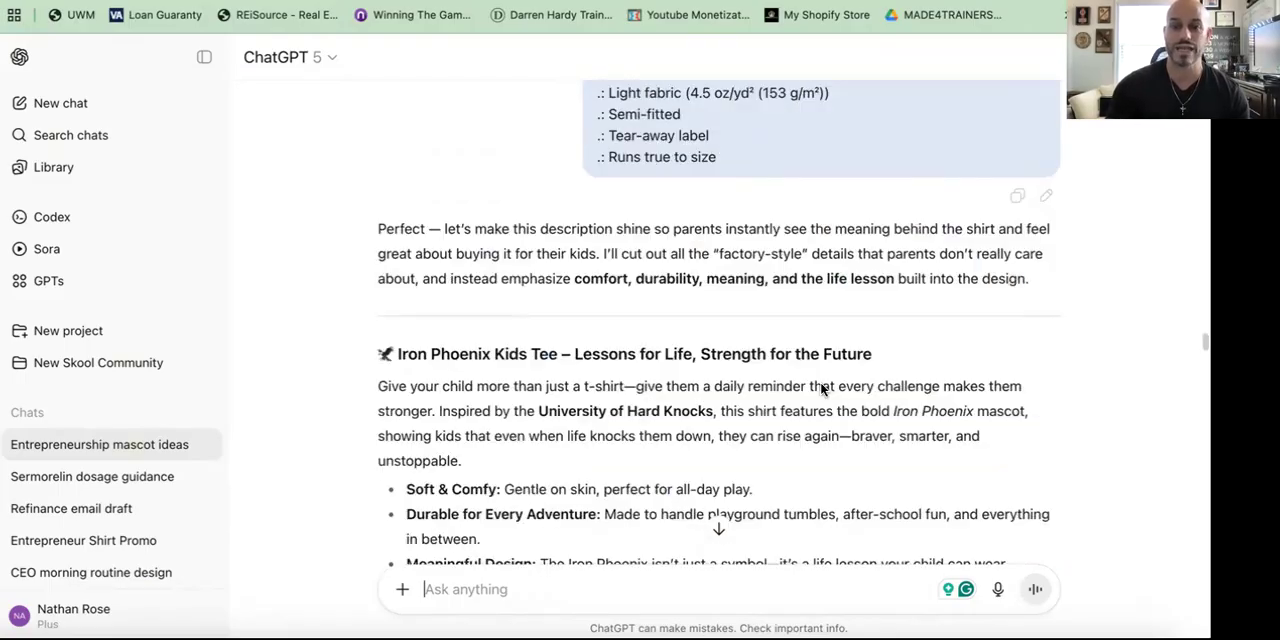
pyautogui.scroll(-1, 770, 289)
pyautogui.scroll(-1, 826, 353)
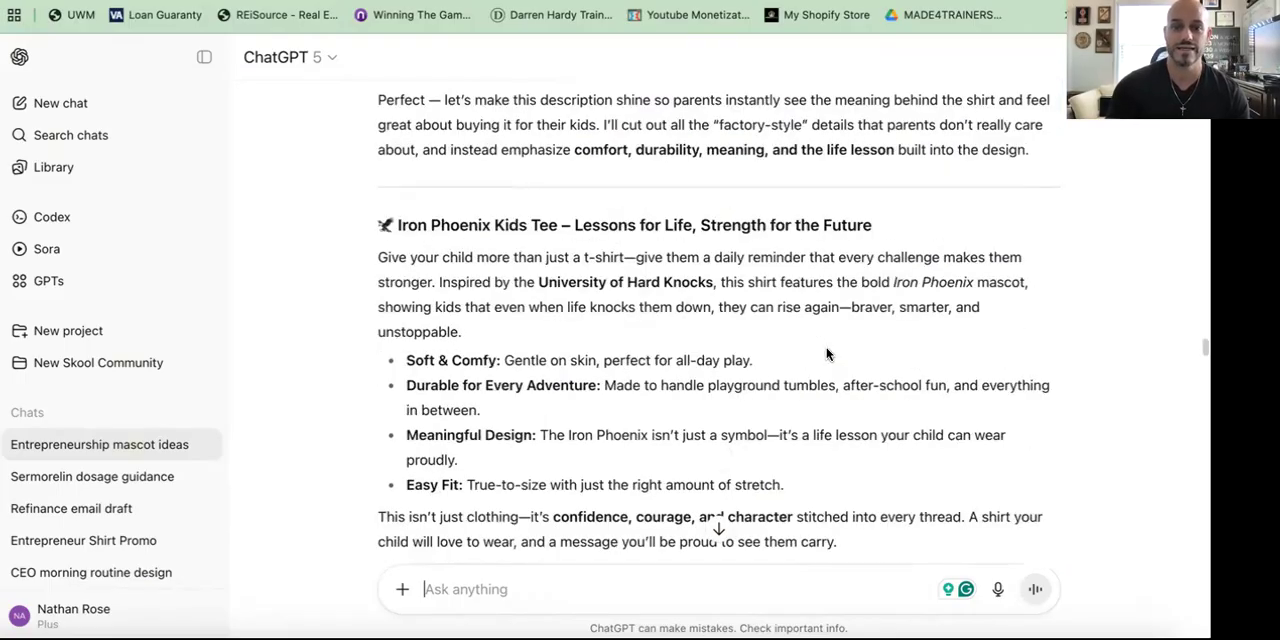
pyautogui.scroll(-5, 760, 351)
pyautogui.scroll(-2, 754, 340)
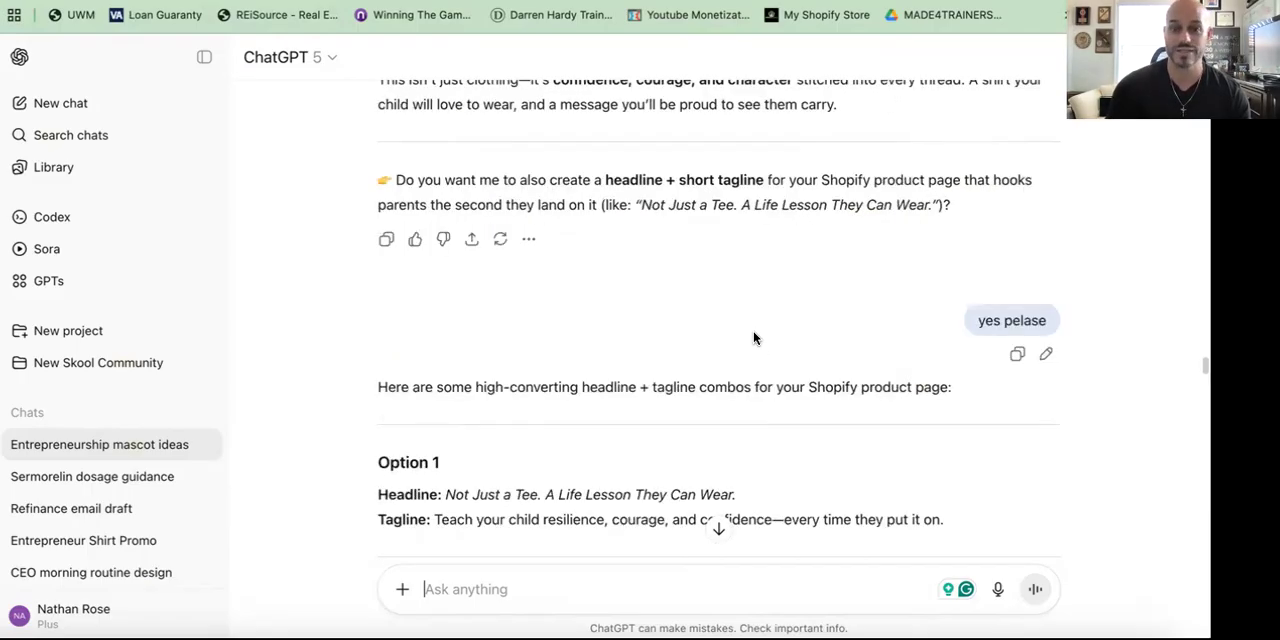
pyautogui.scroll(-3, 754, 338)
pyautogui.scroll(-10, 754, 338)
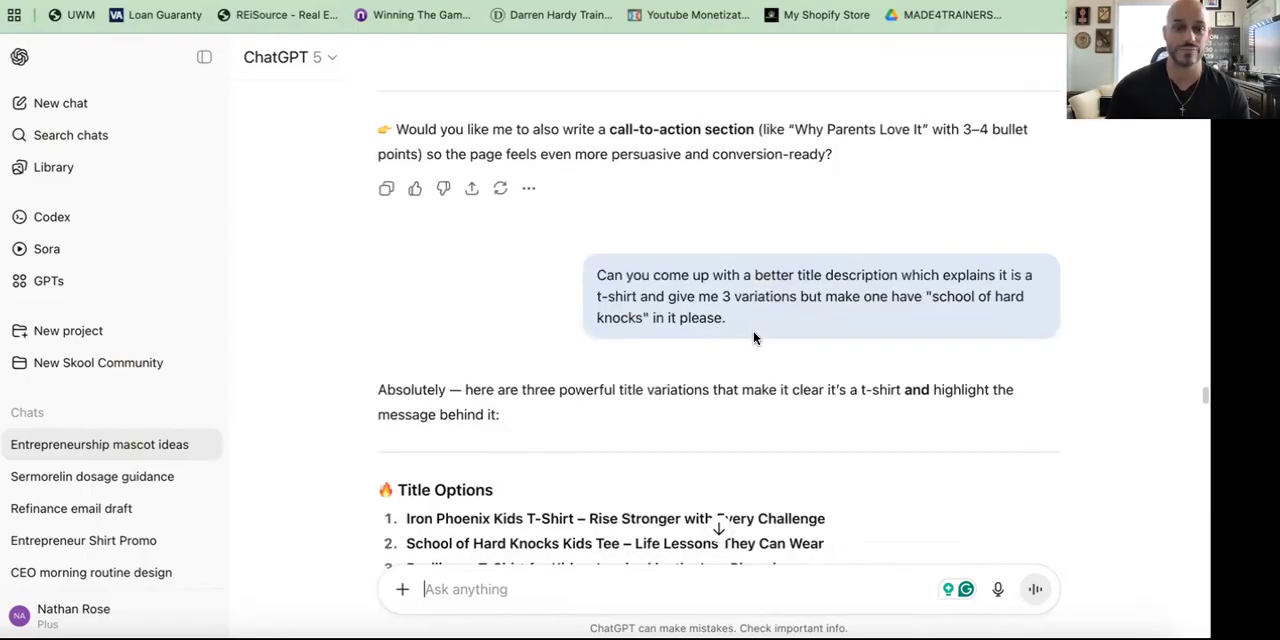
pyautogui.scroll(-3, 753, 331)
pyautogui.scroll(-2, 754, 333)
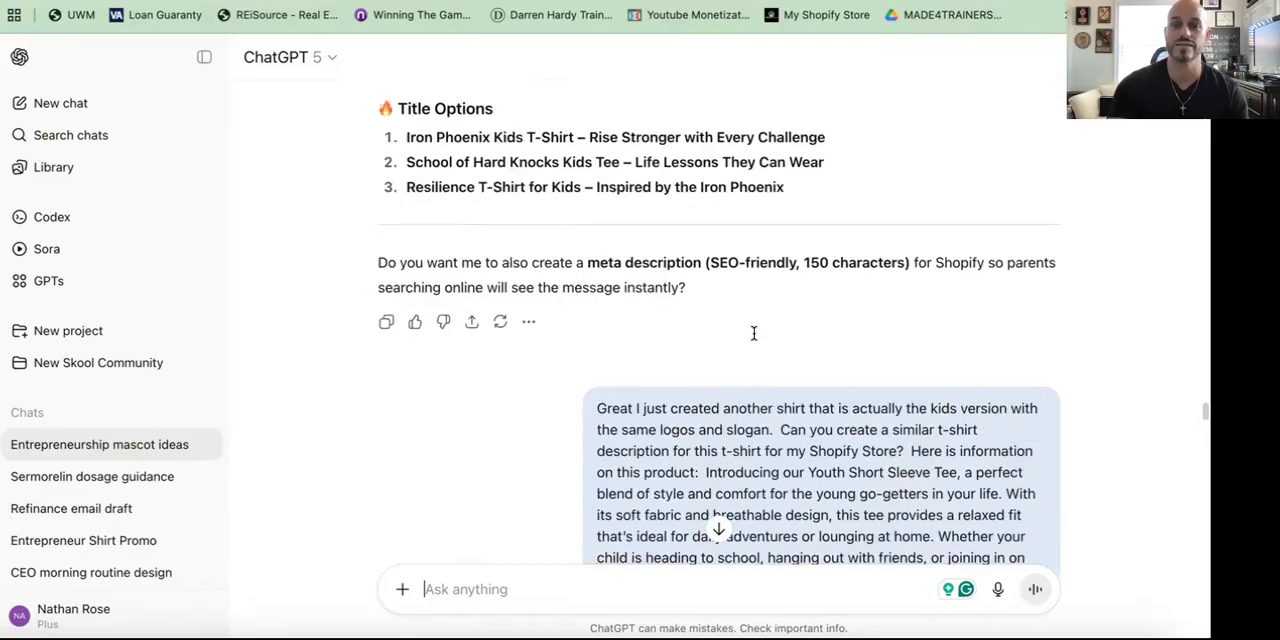
pyautogui.scroll(-3, 754, 333)
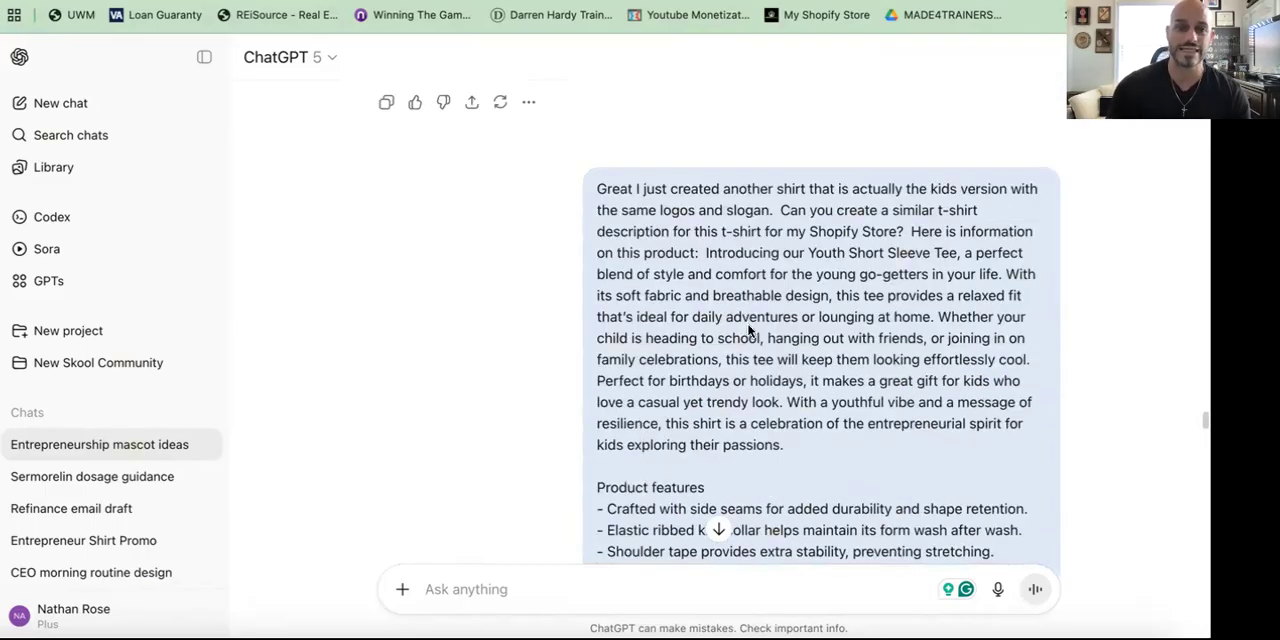
pyautogui.scroll(-1, 749, 330)
pyautogui.scroll(-8, 748, 331)
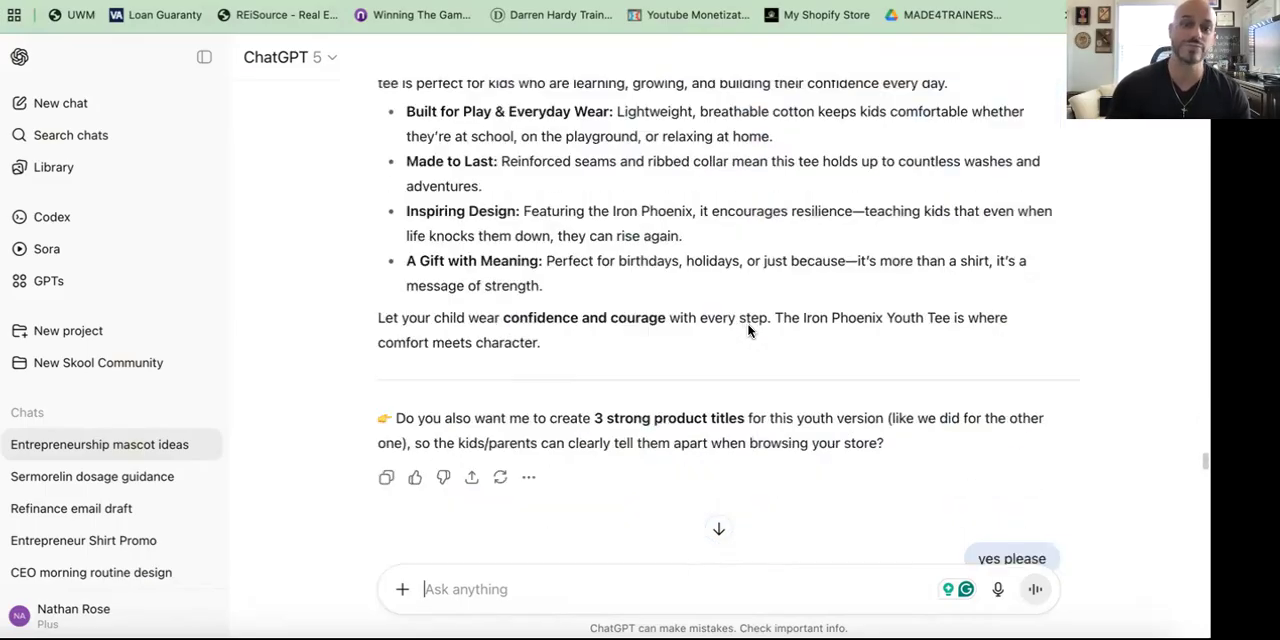
pyautogui.scroll(-3, 748, 328)
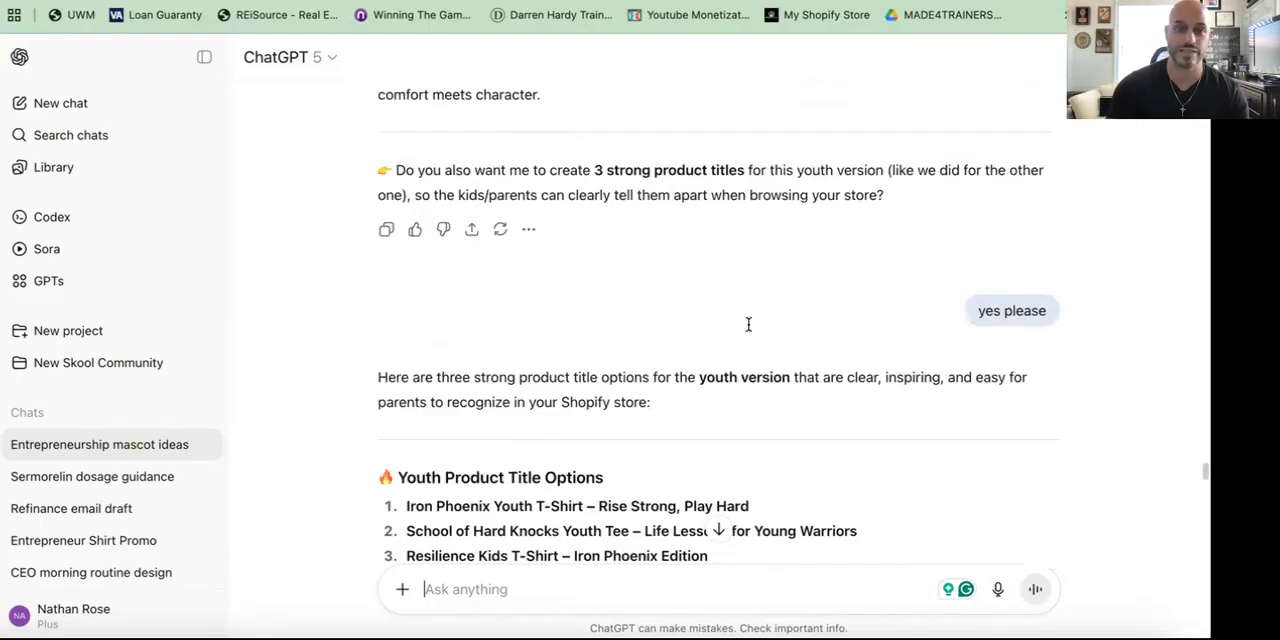
pyautogui.scroll(-15, 748, 328)
pyautogui.scroll(-2, 642, 476)
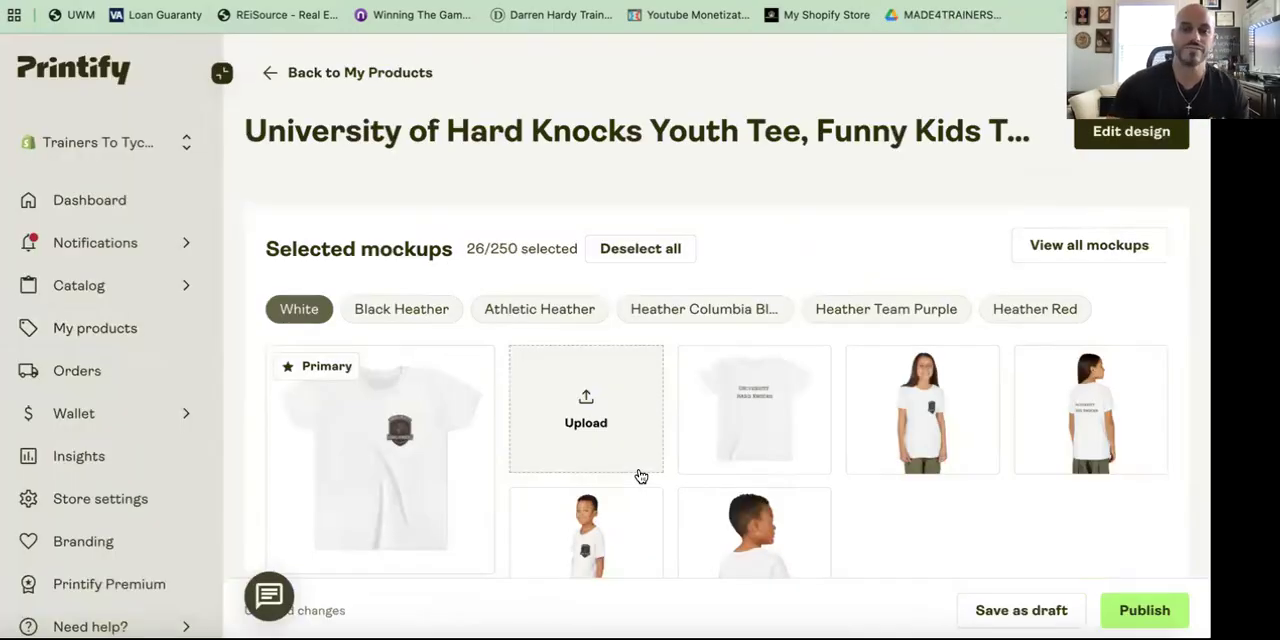
pyautogui.scroll(-1, 642, 476)
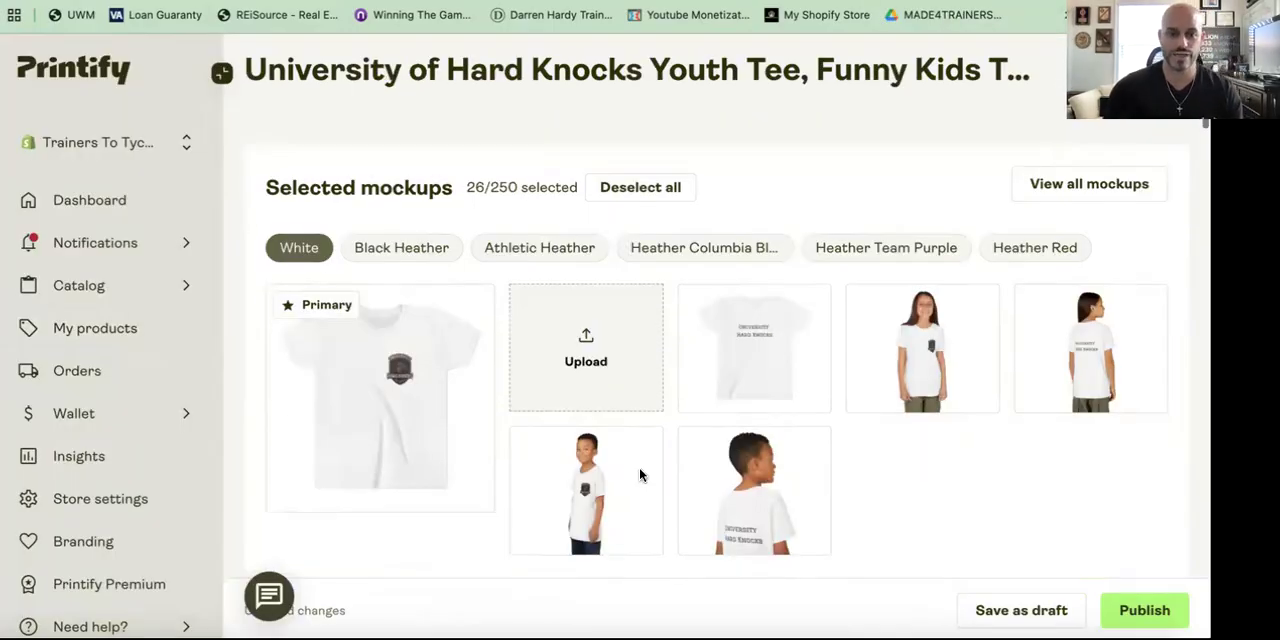
# Step: Review the product's listing title, description, tags, shipping and pricing, showing the pricing's quick overview
pyautogui.scroll(-6, 640, 475)
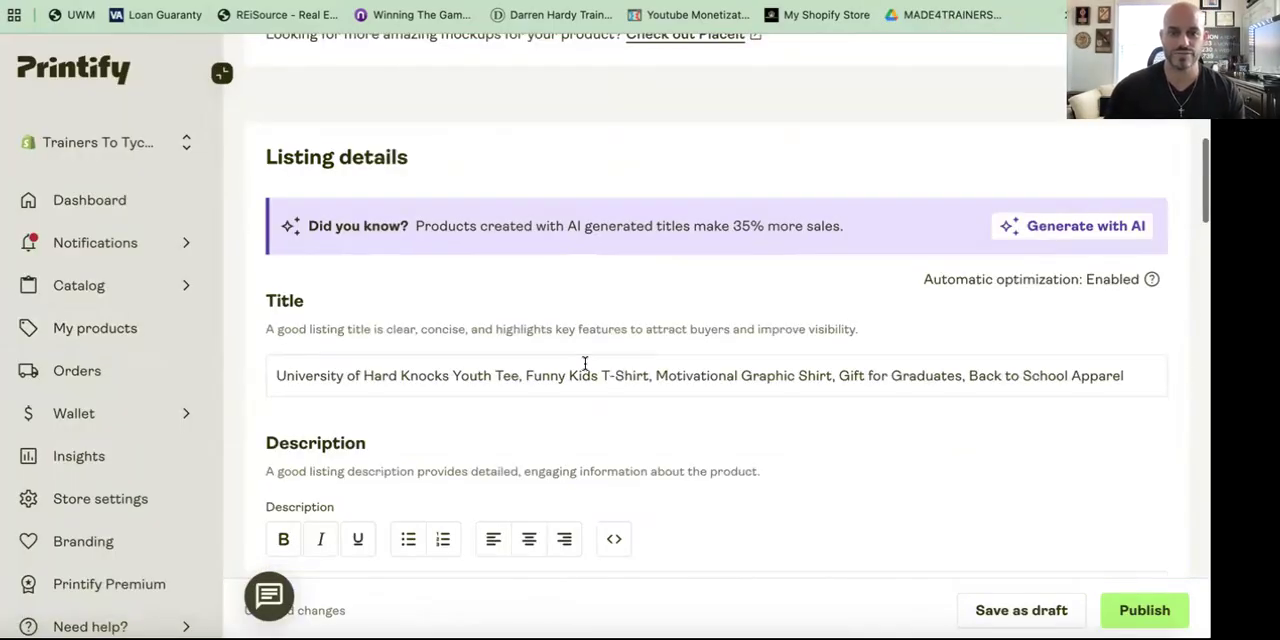
pyautogui.scroll(-1, 1020, 335)
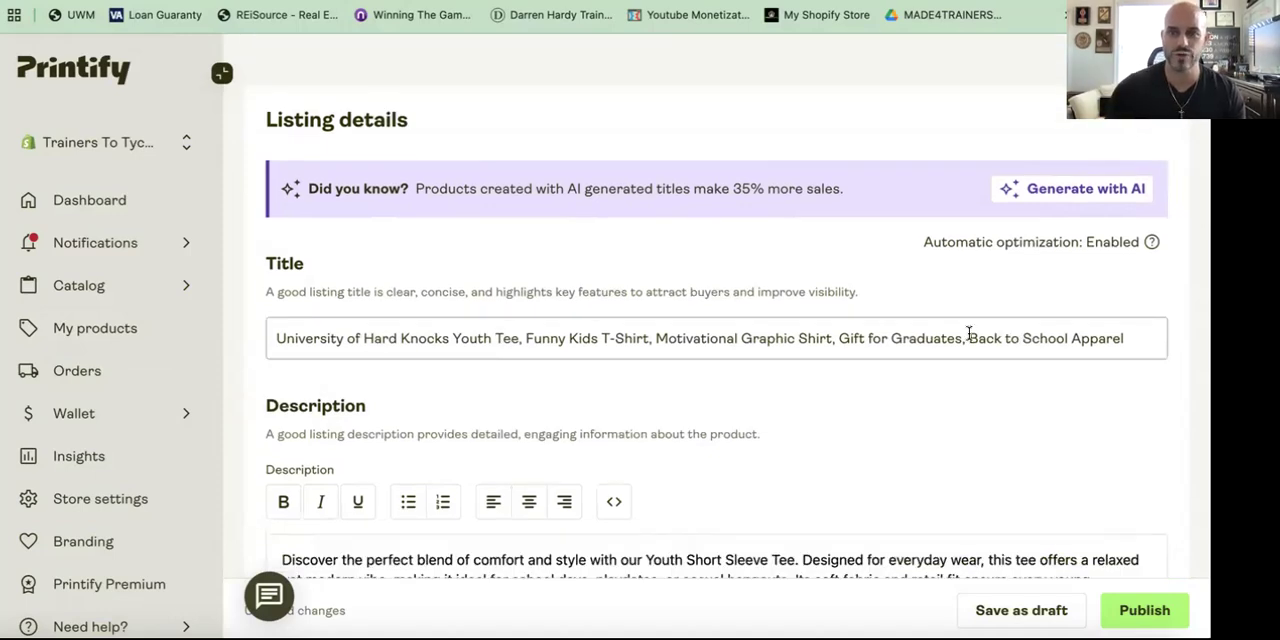
pyautogui.scroll(-2, 746, 374)
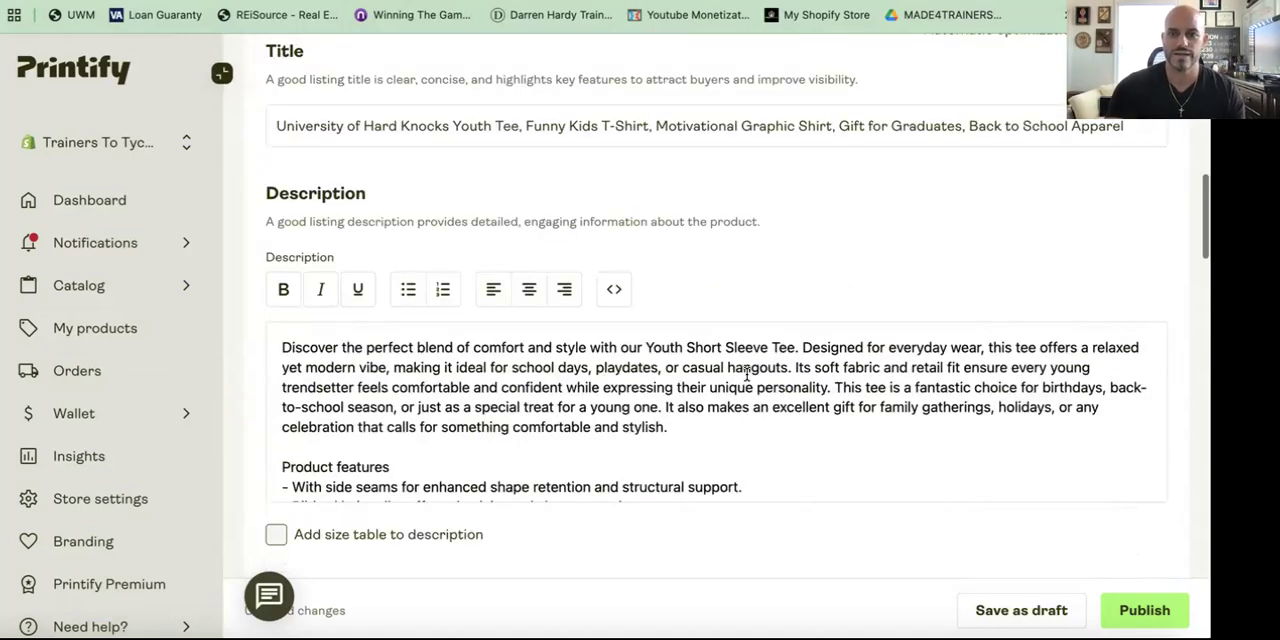
pyautogui.scroll(-1, 746, 374)
pyautogui.scroll(-2, 746, 374)
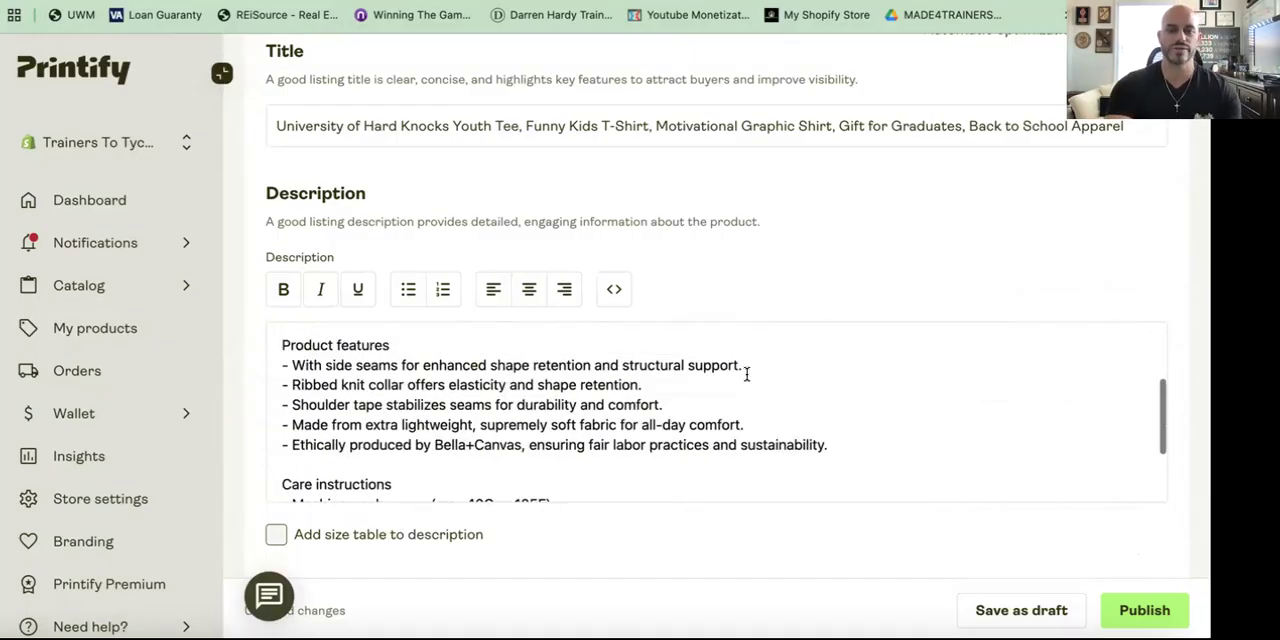
pyautogui.scroll(-2, 746, 374)
pyautogui.scroll(-1, 746, 374)
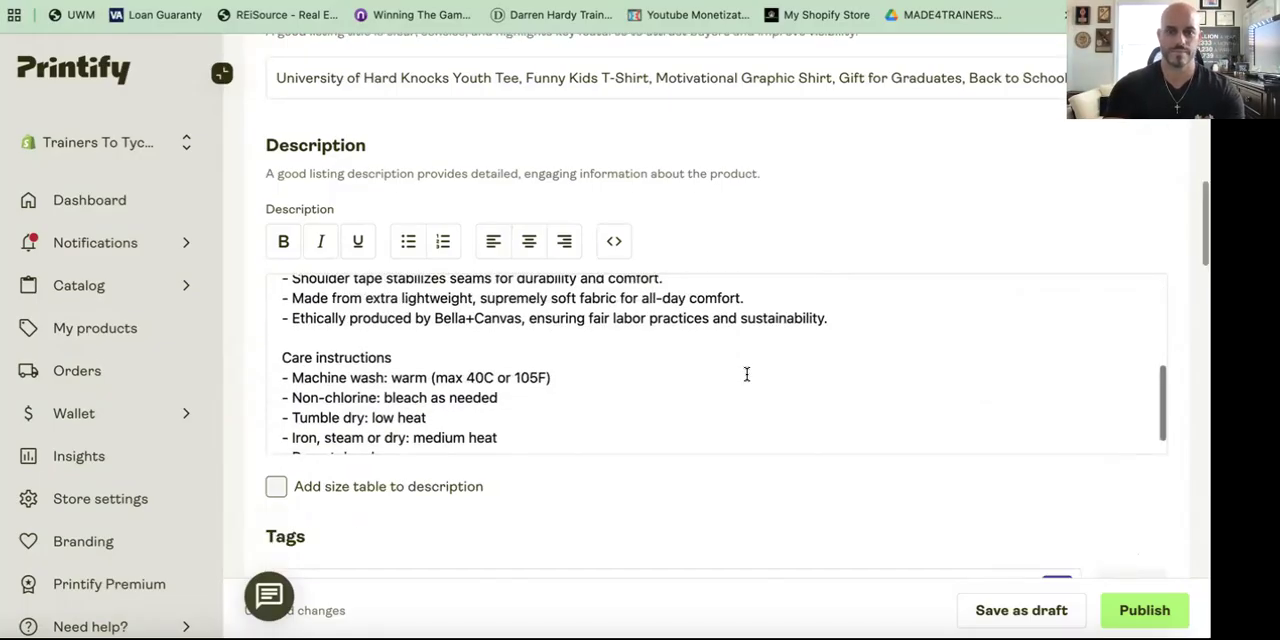
pyautogui.scroll(5, 734, 300)
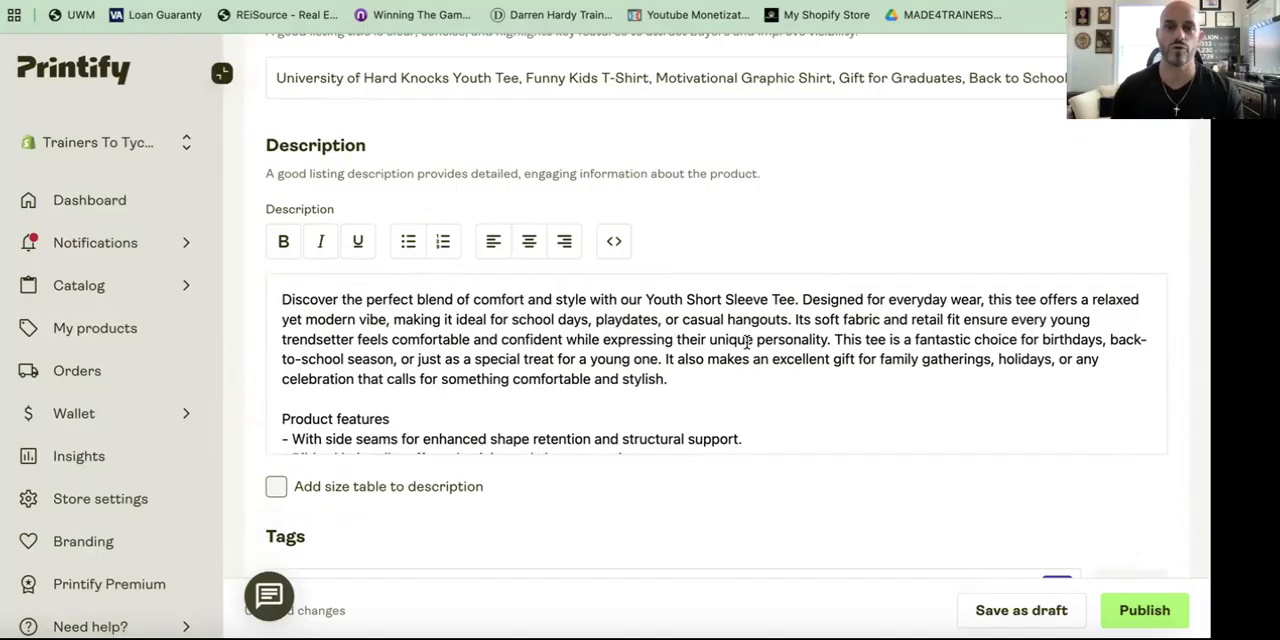
pyautogui.scroll(-8, 746, 342)
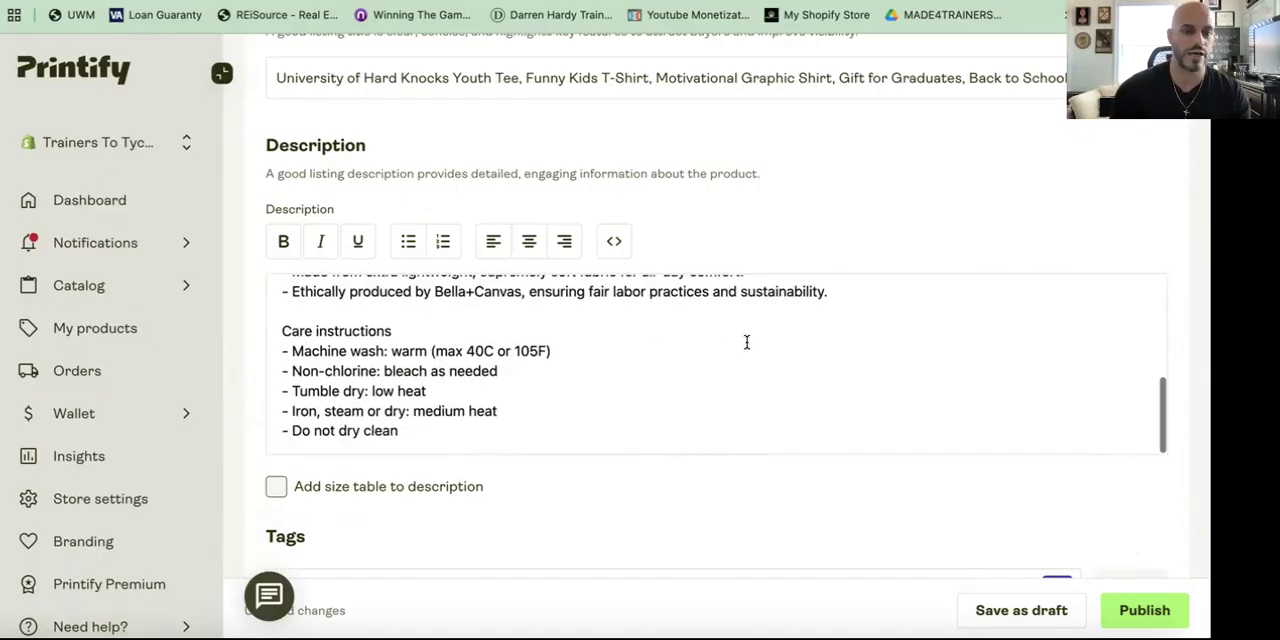
pyautogui.scroll(-3, 746, 342)
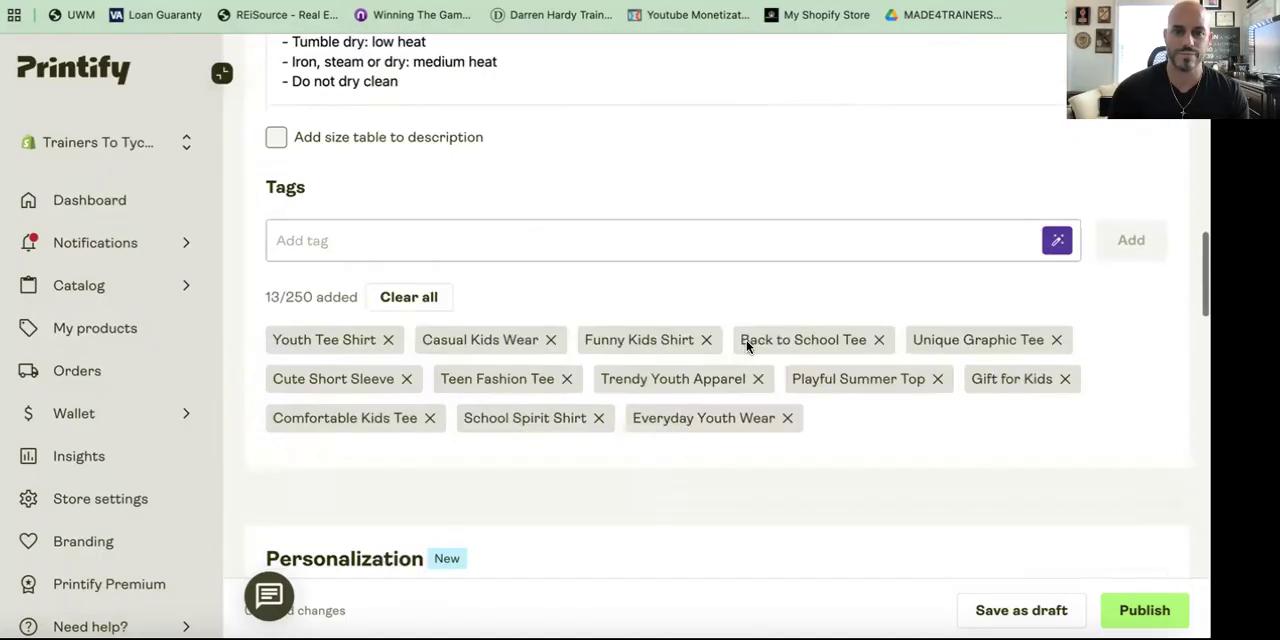
pyautogui.scroll(-5, 717, 211)
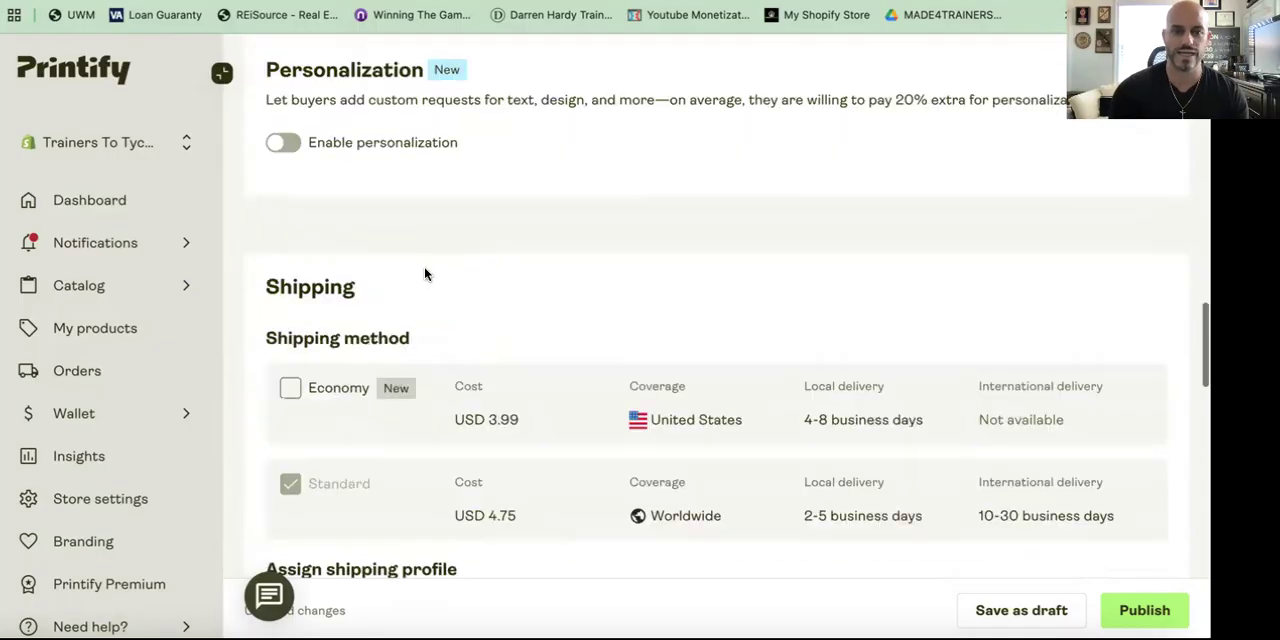
pyautogui.scroll(-2, 424, 274)
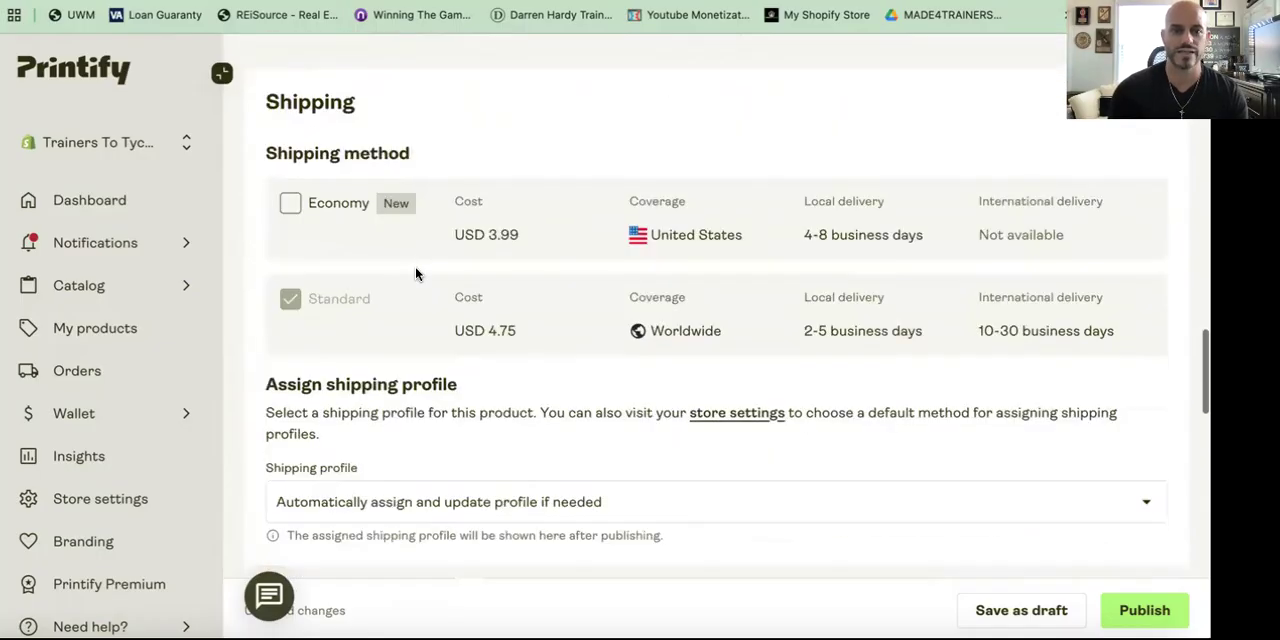
pyautogui.click(781, 251)
pyautogui.scroll(-7, 781, 251)
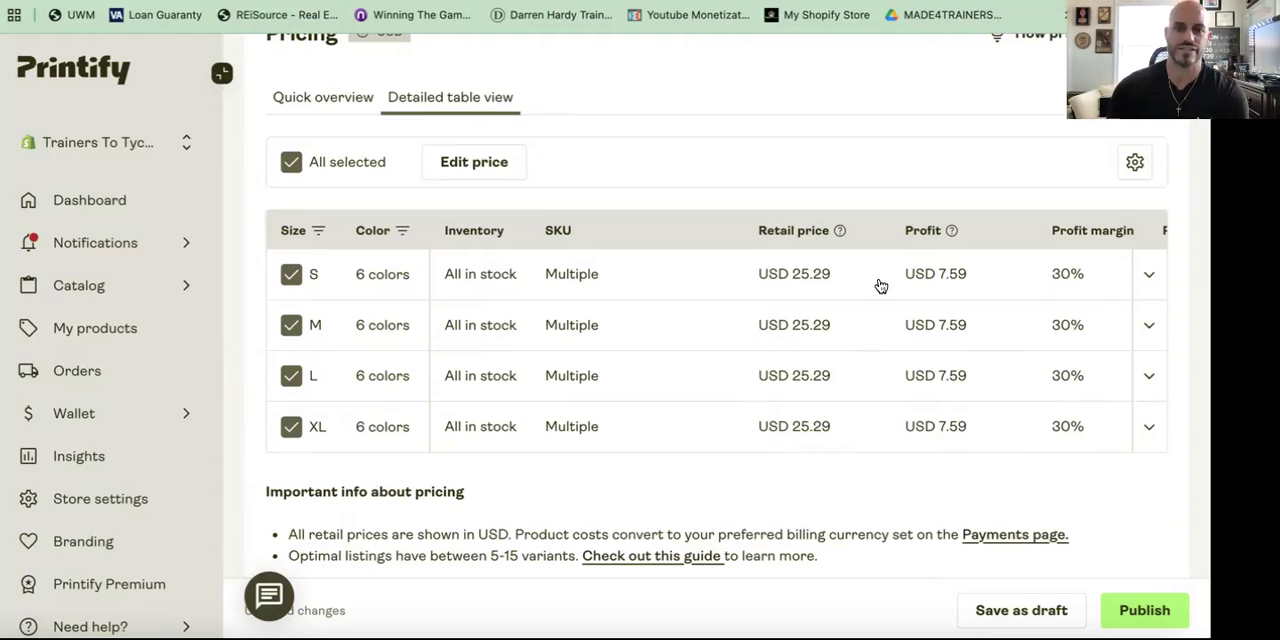
pyautogui.click(314, 101)
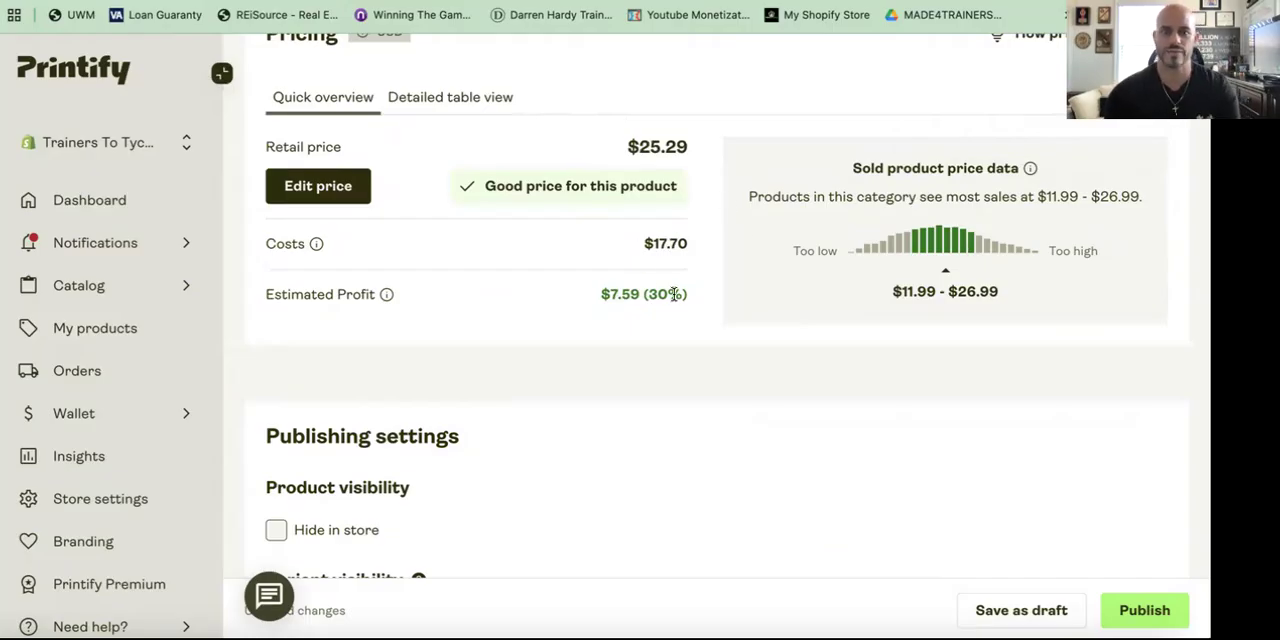
# Step: Add the product to the New Releases Shopify collection in the publishing settings
pyautogui.scroll(-5, 675, 294)
pyautogui.scroll(-3, 343, 243)
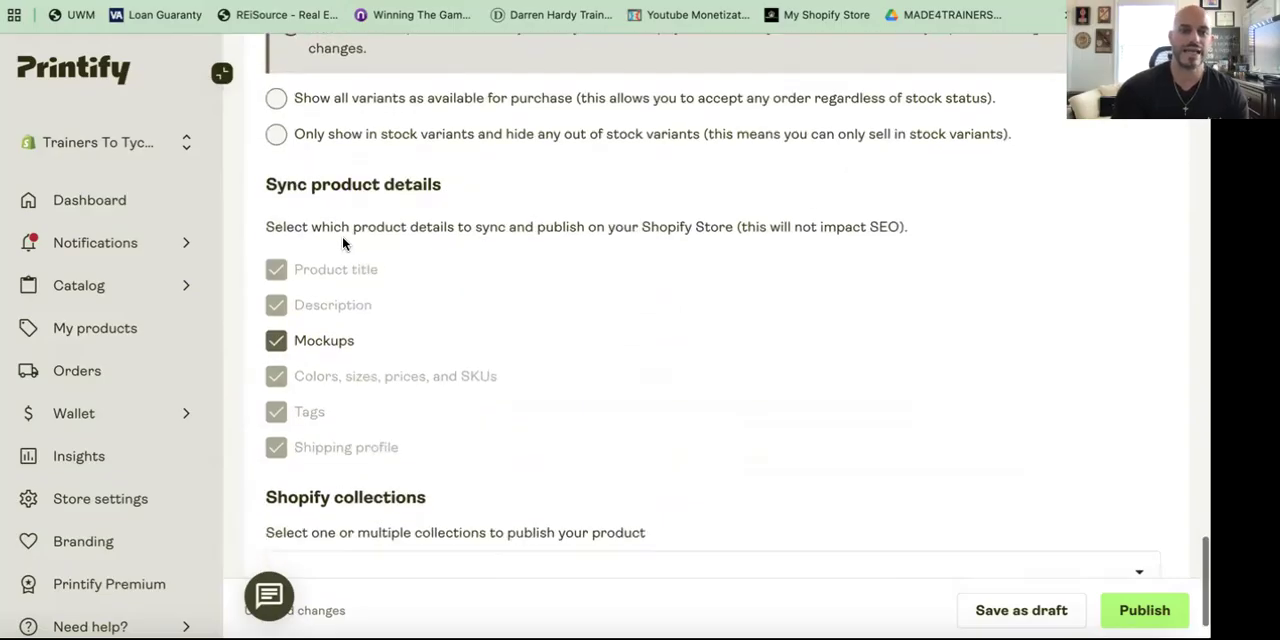
pyautogui.click(409, 479)
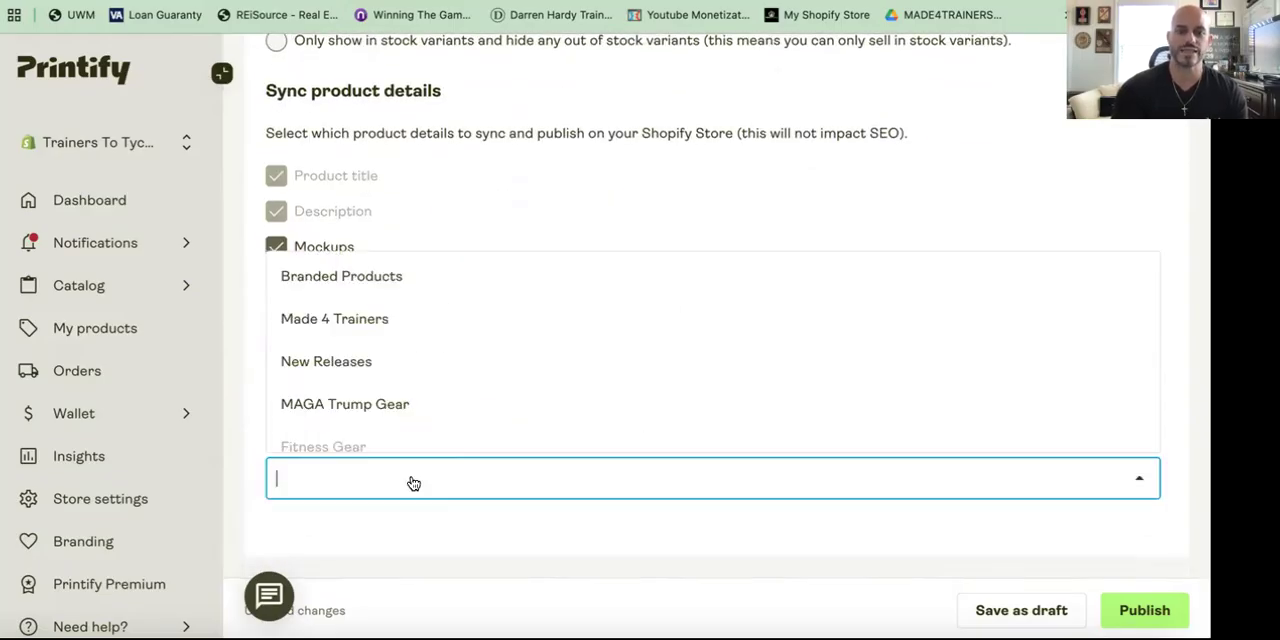
pyautogui.click(382, 365)
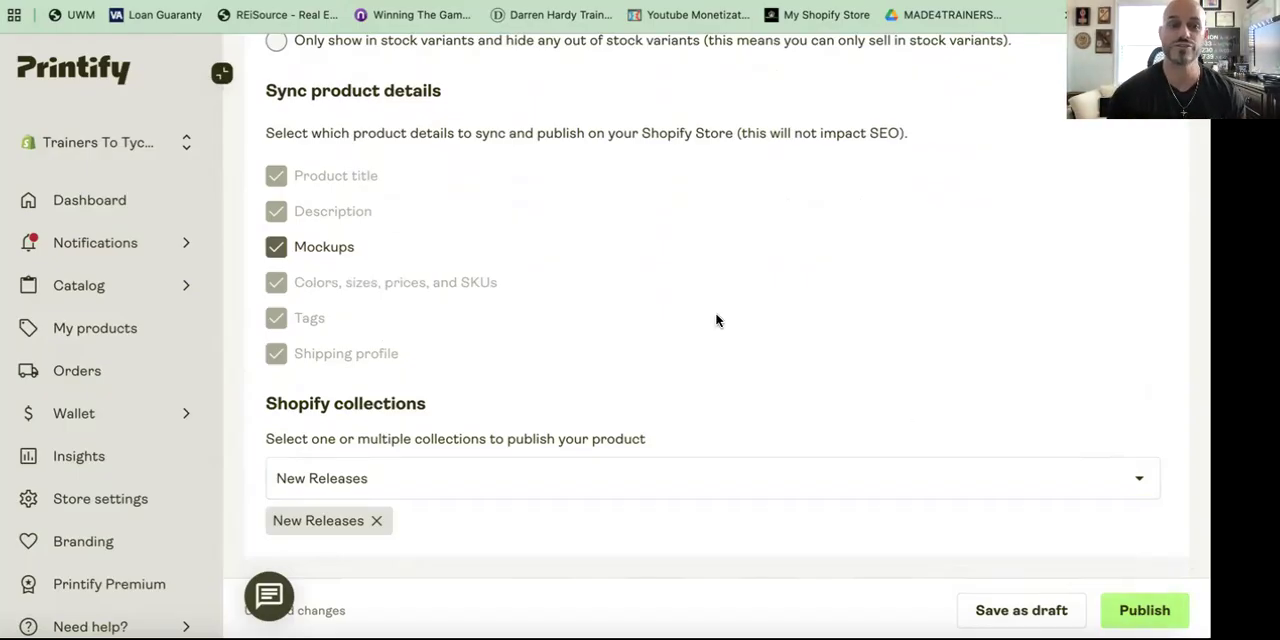
# Step: Return to the My Products list
pyautogui.scroll(6, 716, 320)
pyautogui.scroll(10, 716, 320)
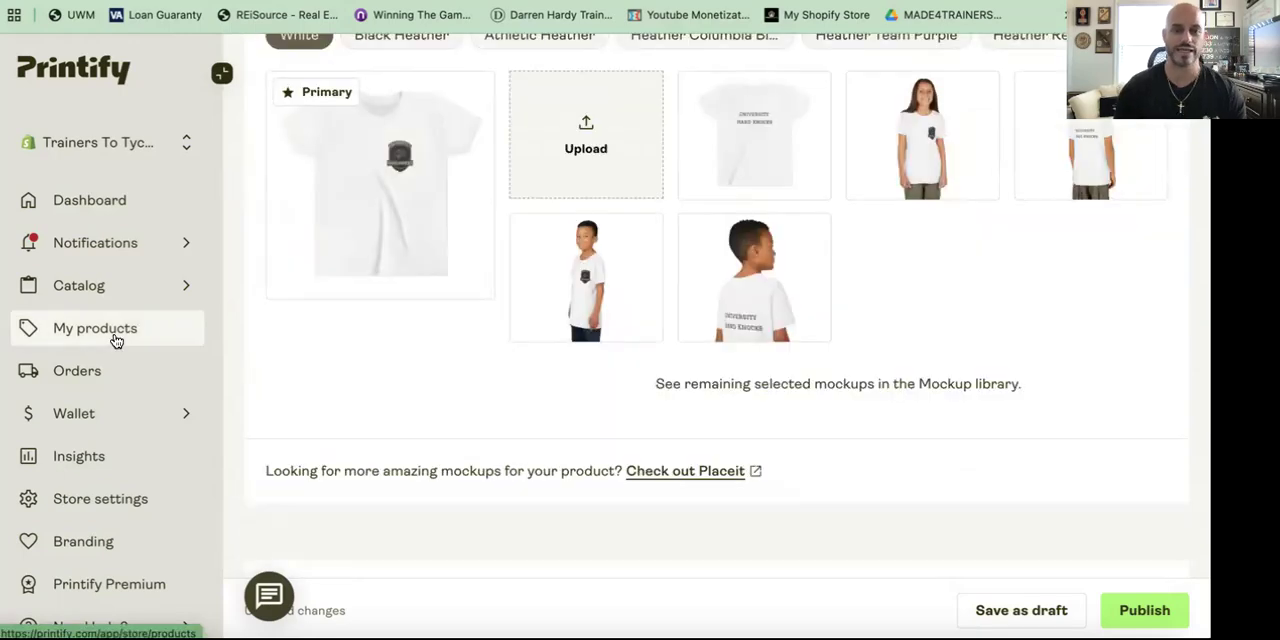
pyautogui.click(116, 341)
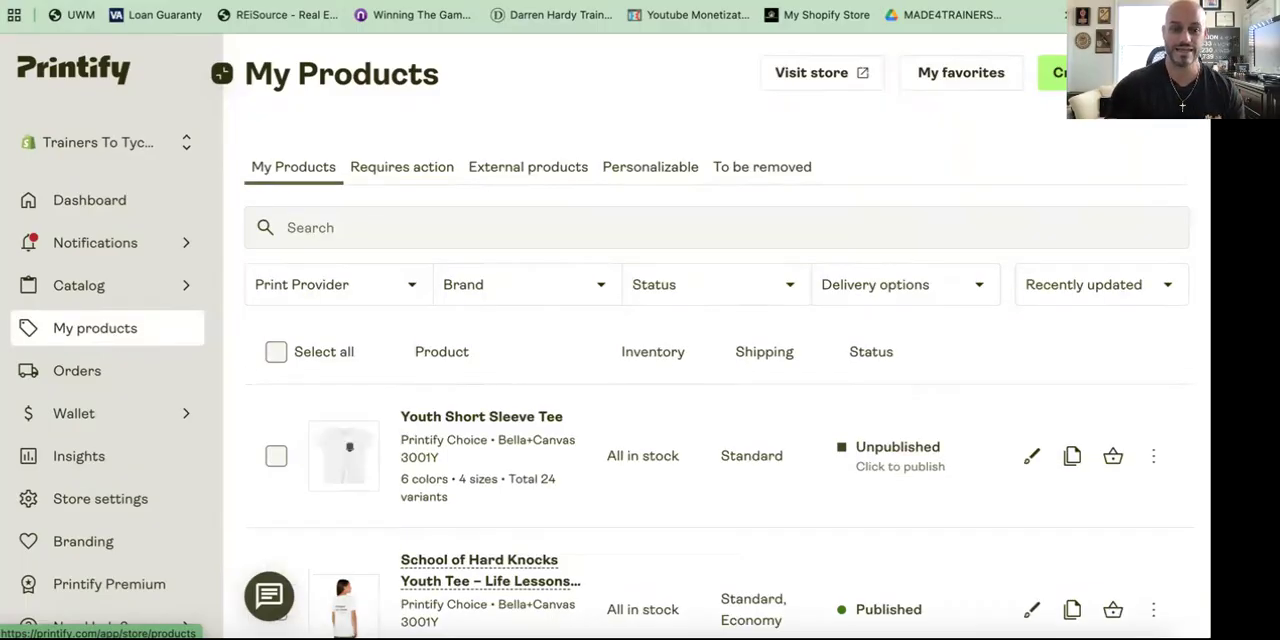
# Step: Open the Resilience Women's T-Shirt – Iron Phoenix Edition product and view its full mockup library
pyautogui.scroll(-3, 465, 375)
pyautogui.scroll(-2, 465, 375)
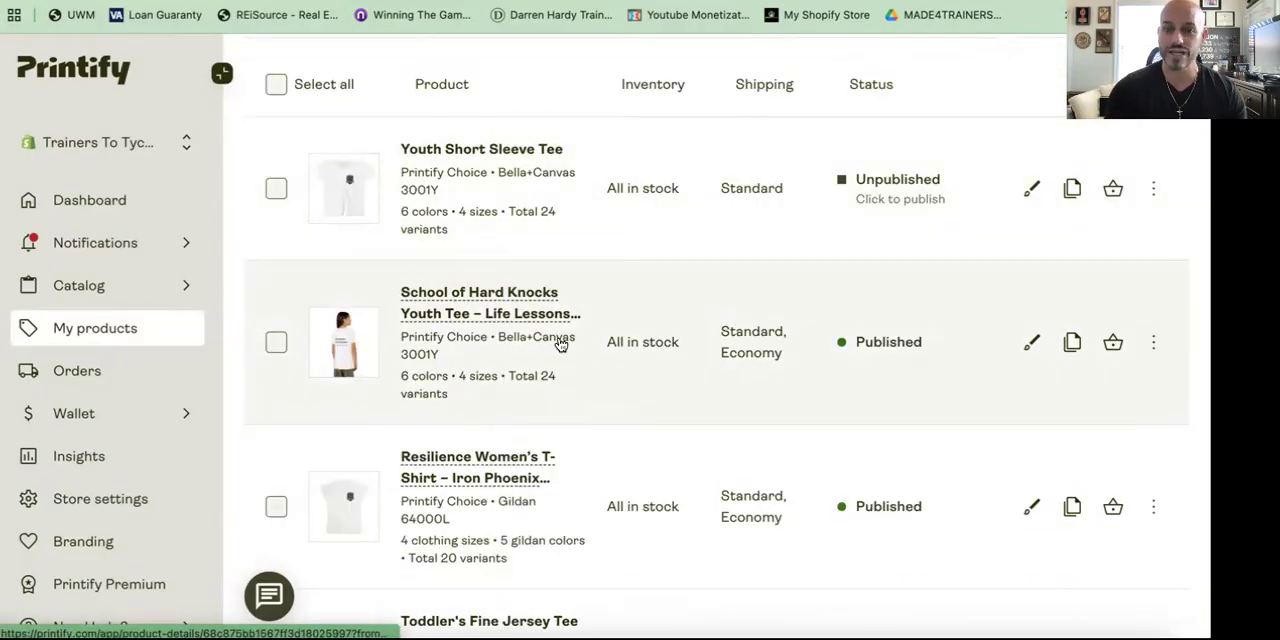
pyautogui.scroll(-2, 626, 349)
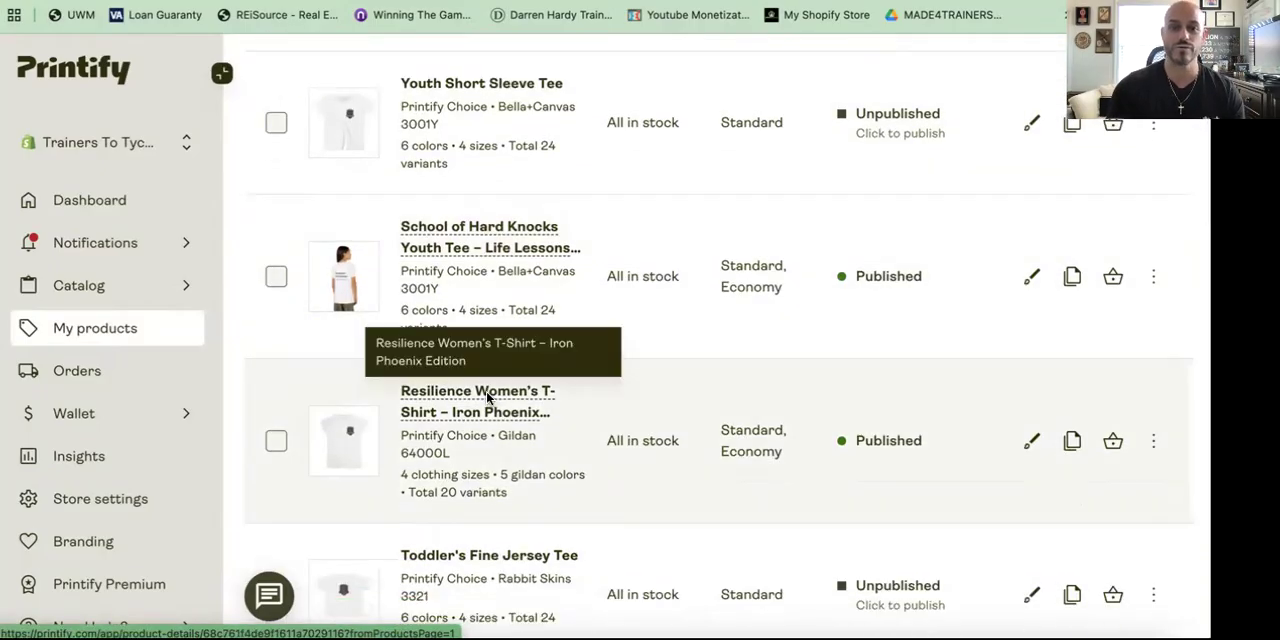
pyautogui.click(488, 402)
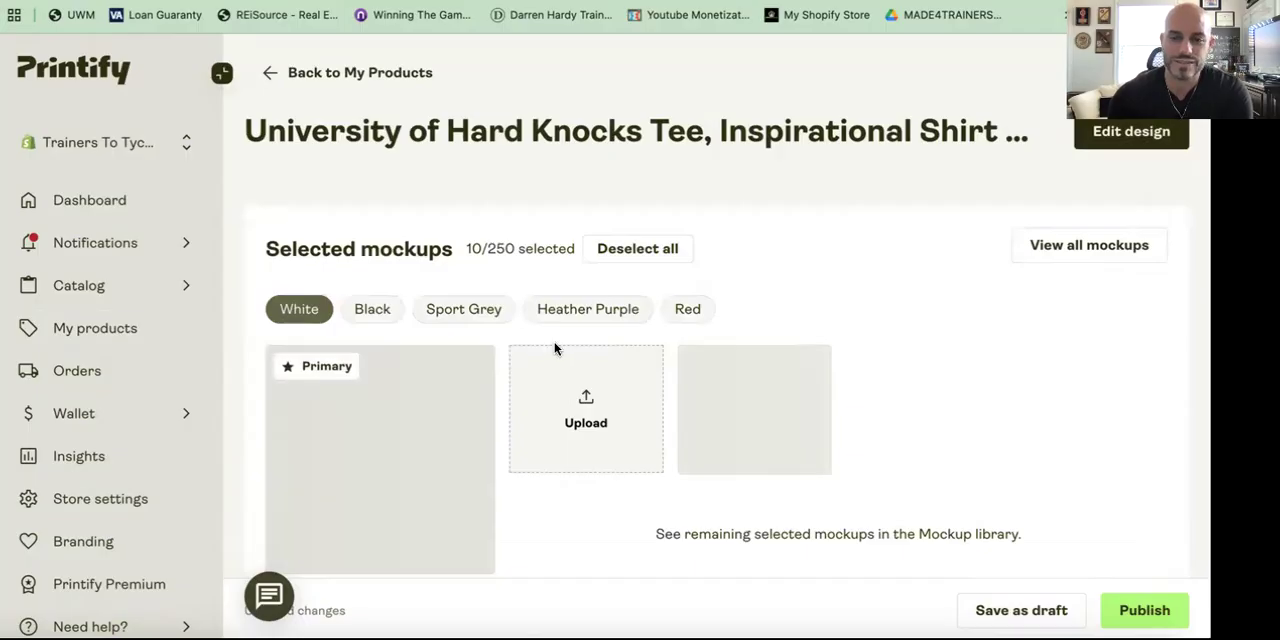
pyautogui.click(1085, 257)
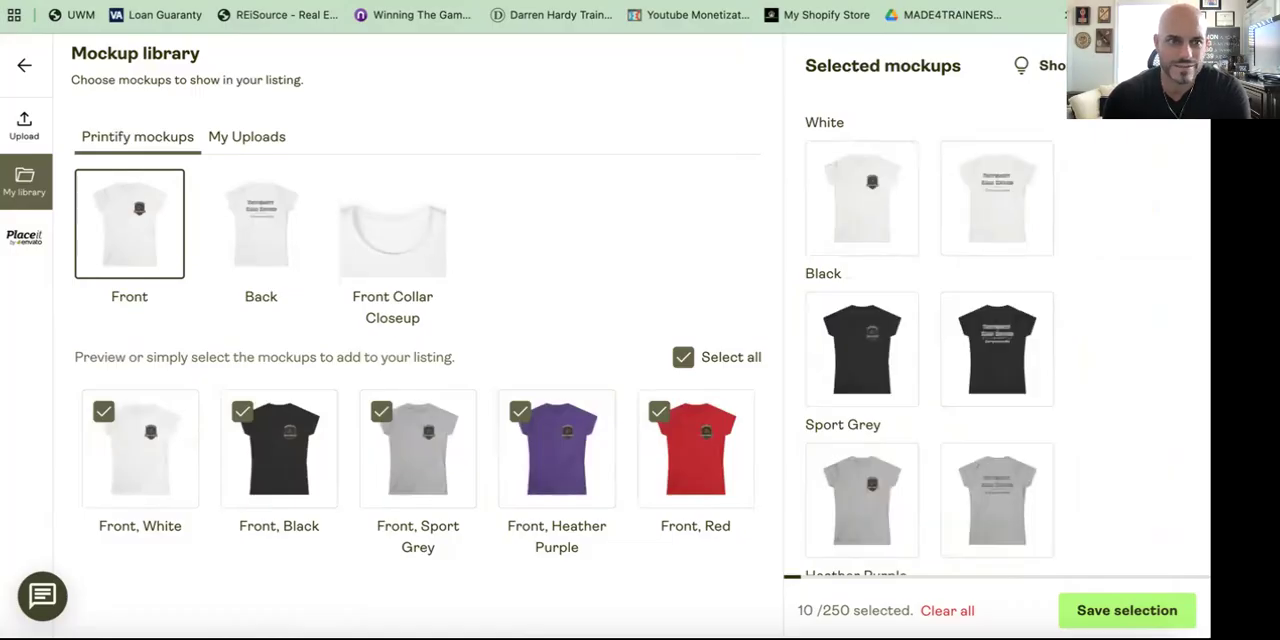
pyautogui.click(27, 76)
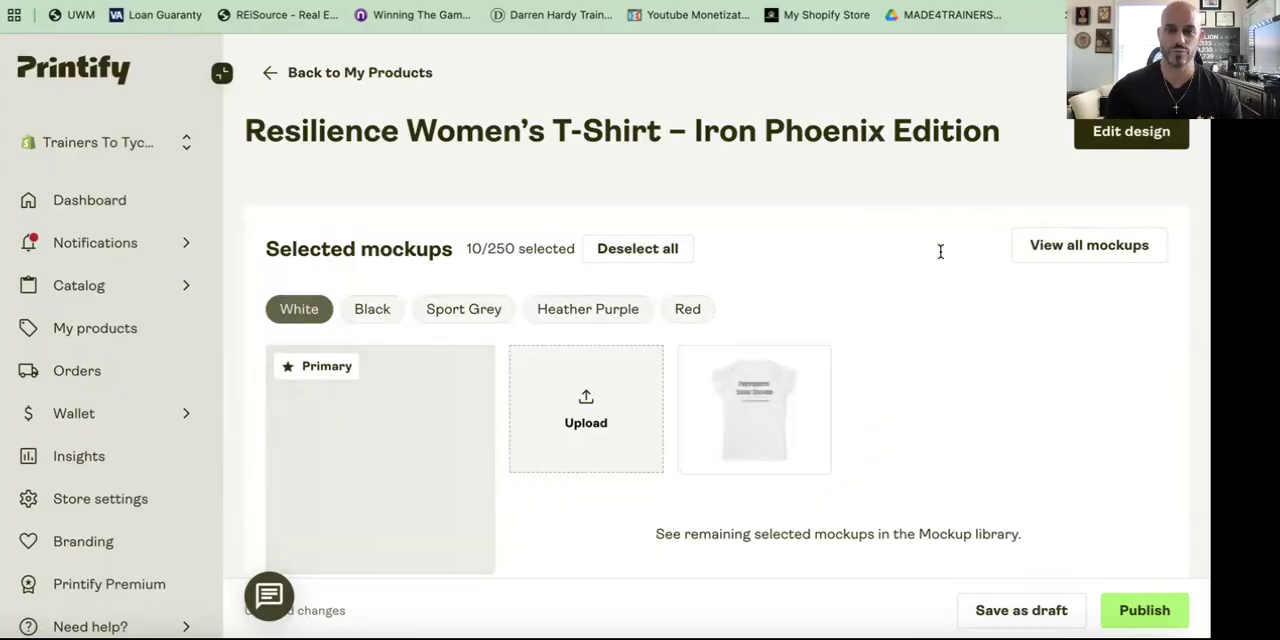
# Step: Scroll through the Resilience Women's T-Shirt's listing details, tags and publishing settings, and return to My Products
pyautogui.scroll(-3, 973, 294)
pyautogui.moveTo(770, 300)
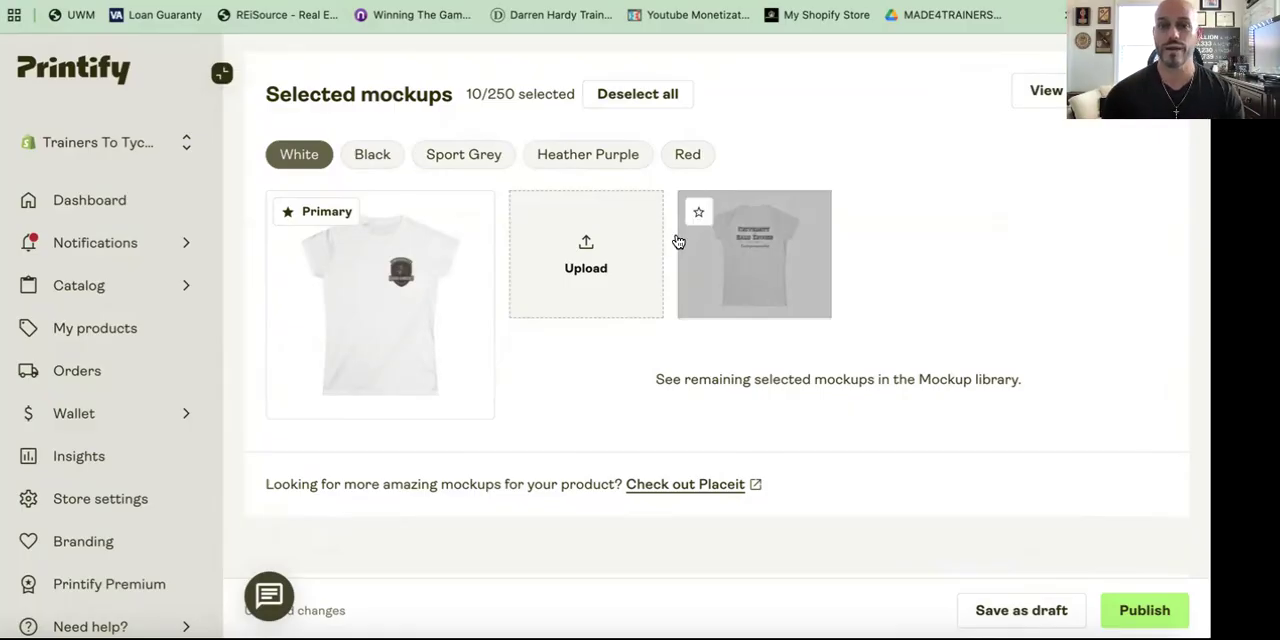
pyautogui.scroll(-2, 677, 240)
pyautogui.scroll(-10, 677, 233)
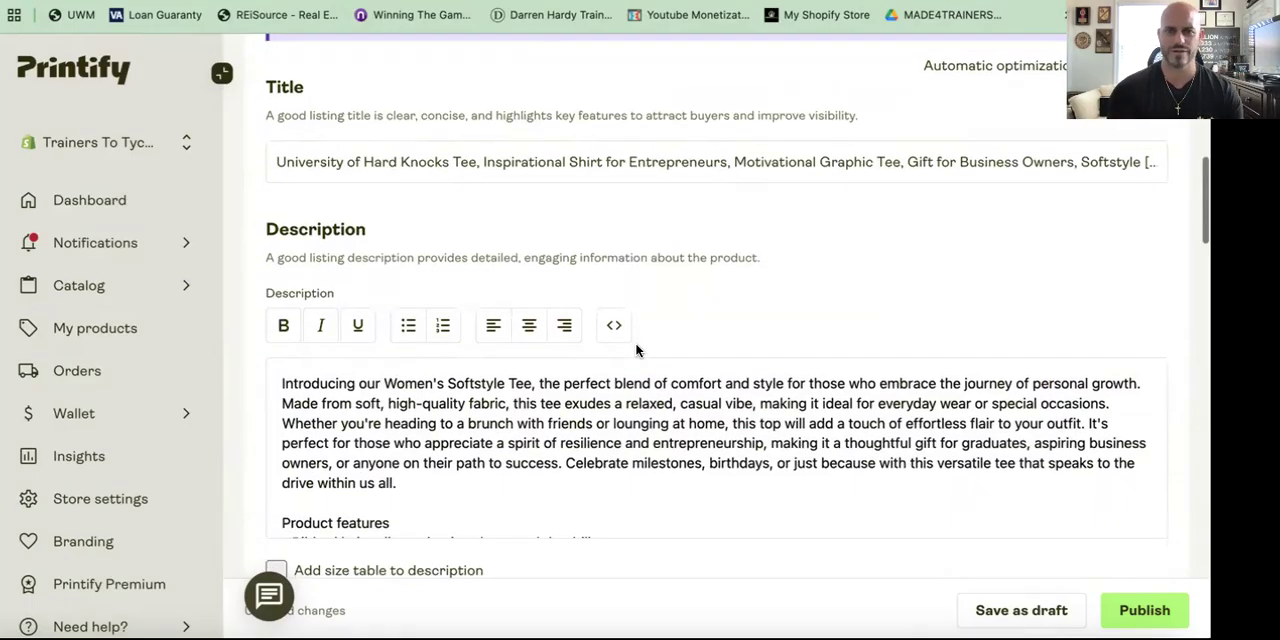
pyautogui.scroll(-1, 636, 350)
pyautogui.scroll(8, 636, 350)
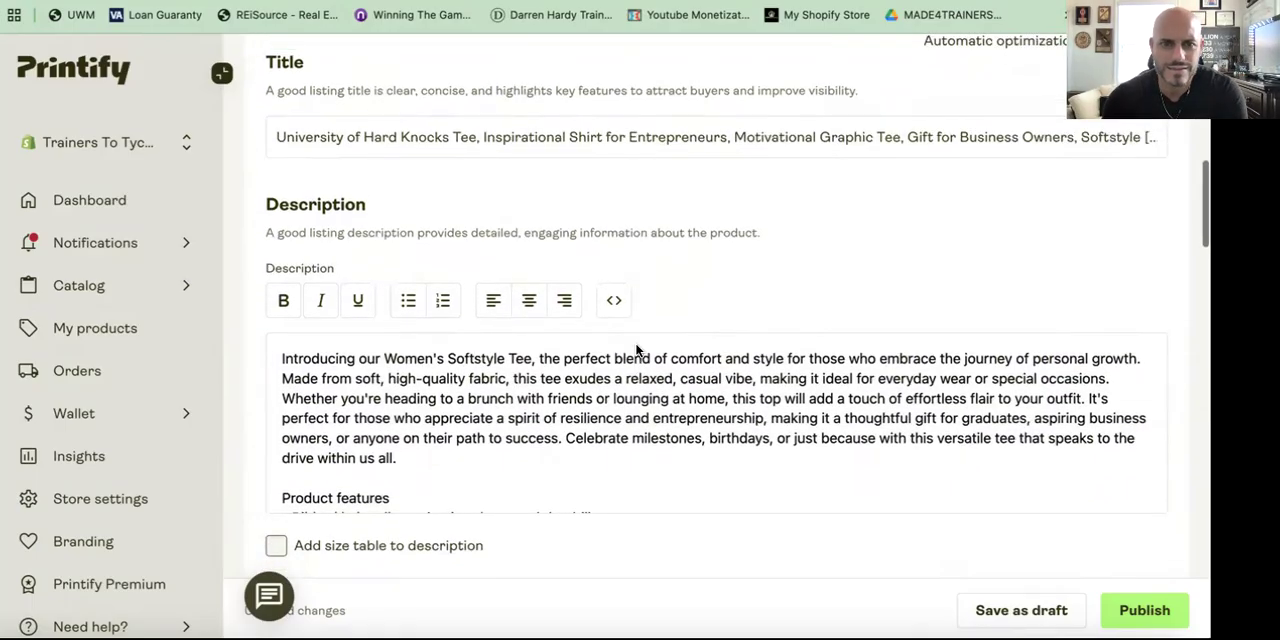
pyautogui.scroll(3, 636, 350)
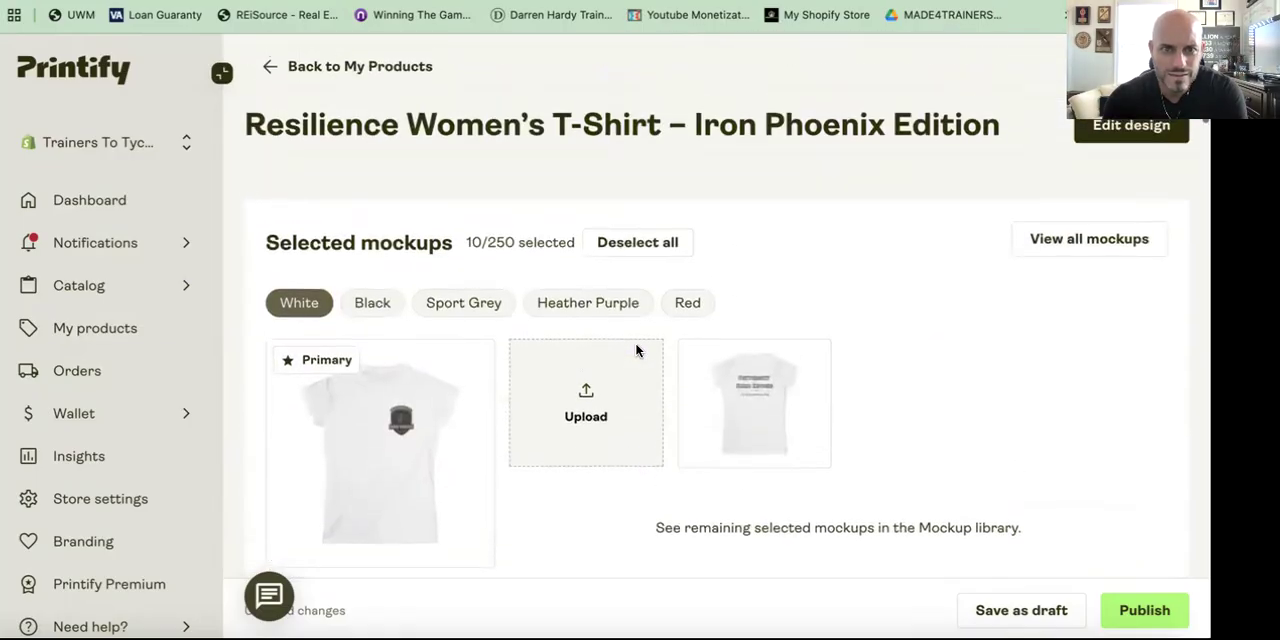
pyautogui.scroll(-8, 636, 350)
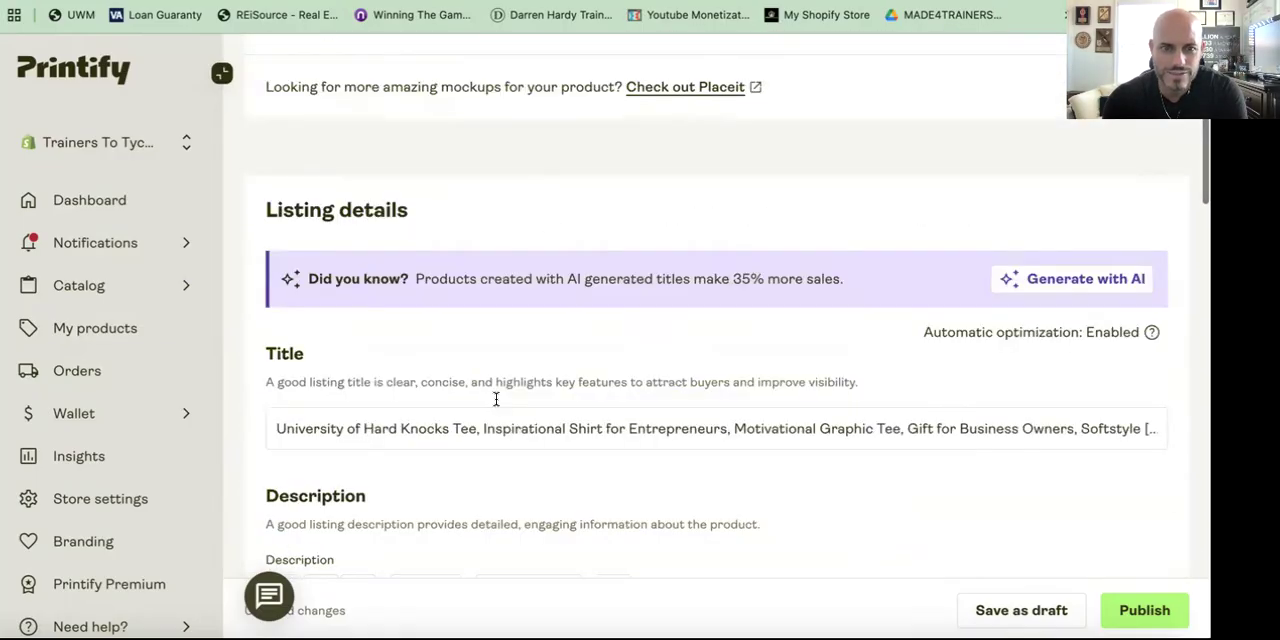
pyautogui.scroll(-10, 505, 420)
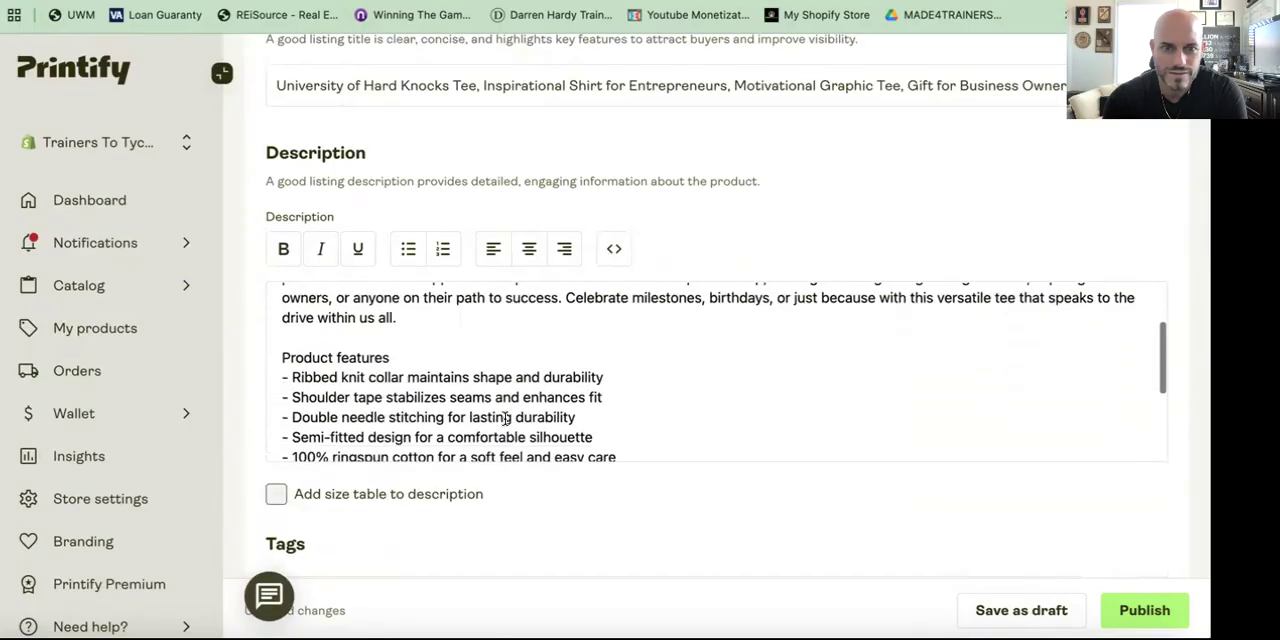
pyautogui.scroll(-10, 505, 420)
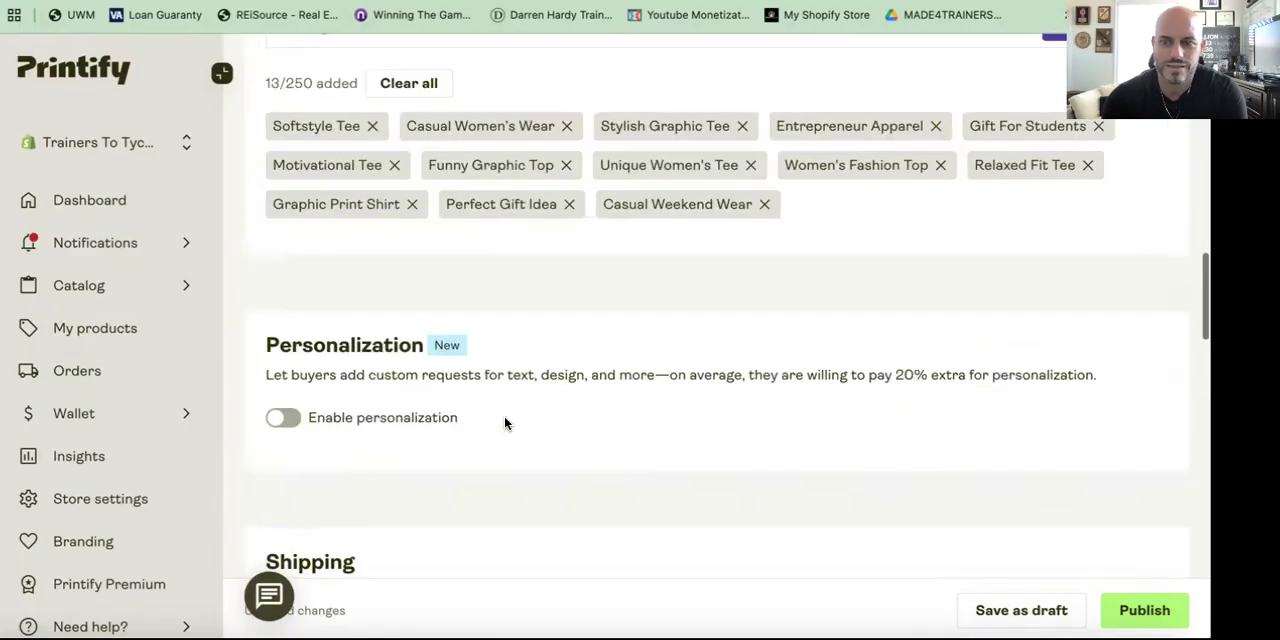
pyautogui.scroll(-10, 505, 424)
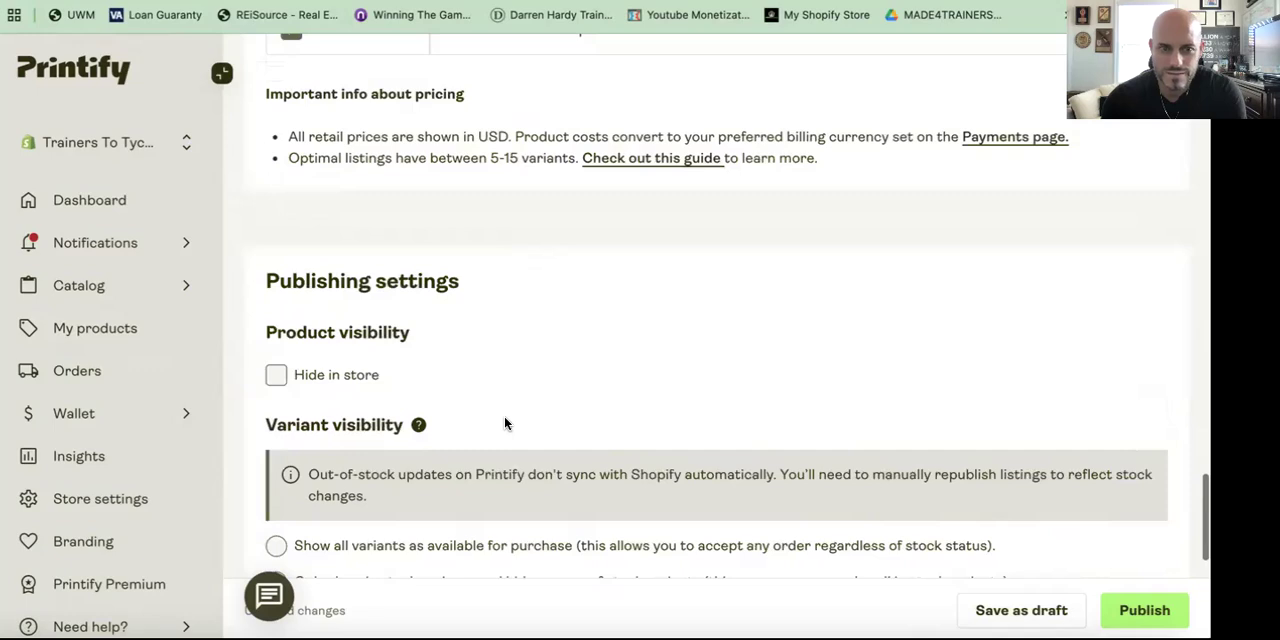
pyautogui.scroll(-5, 505, 424)
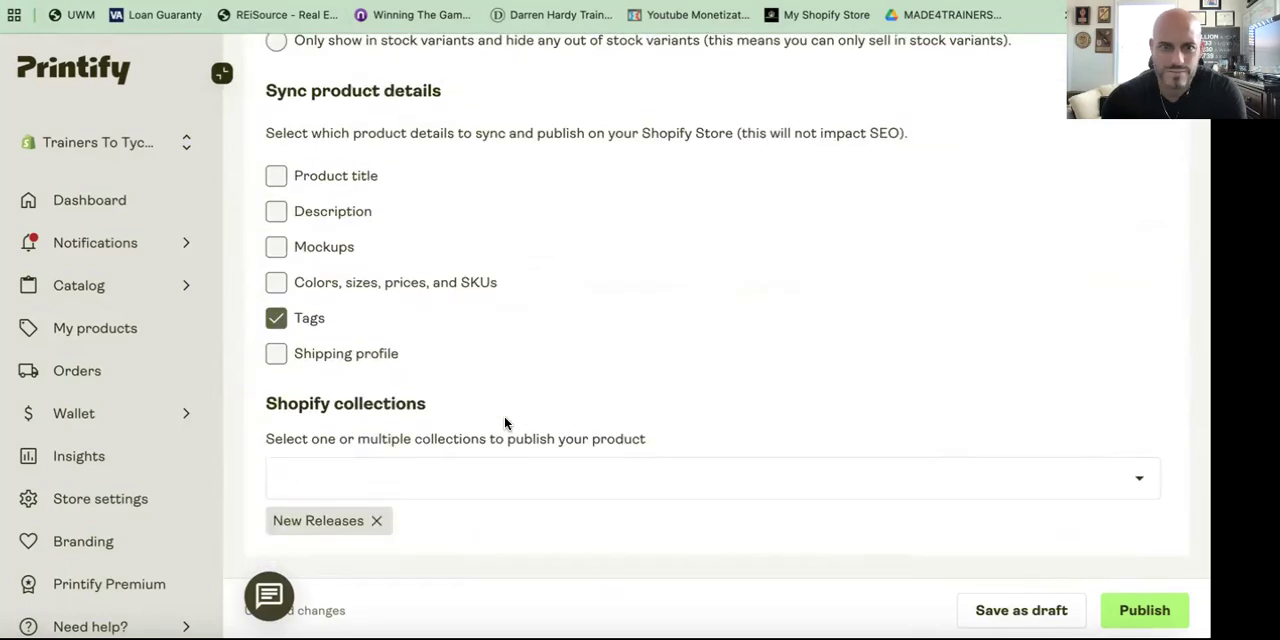
pyautogui.scroll(20, 505, 424)
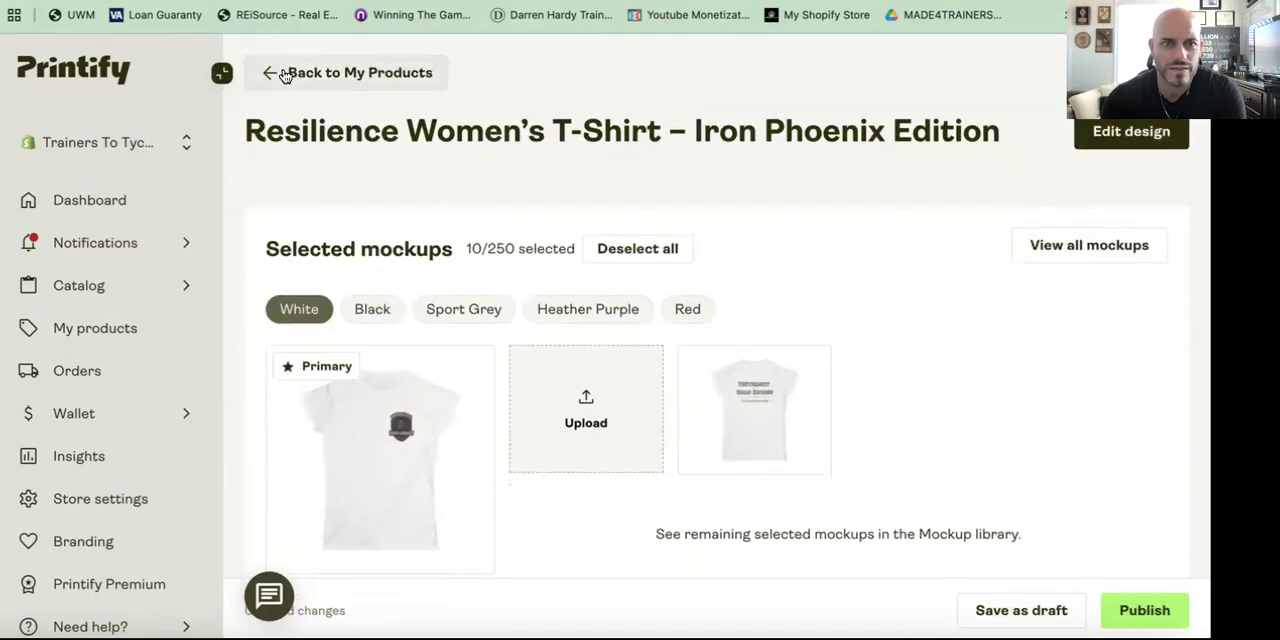
pyautogui.click(284, 73)
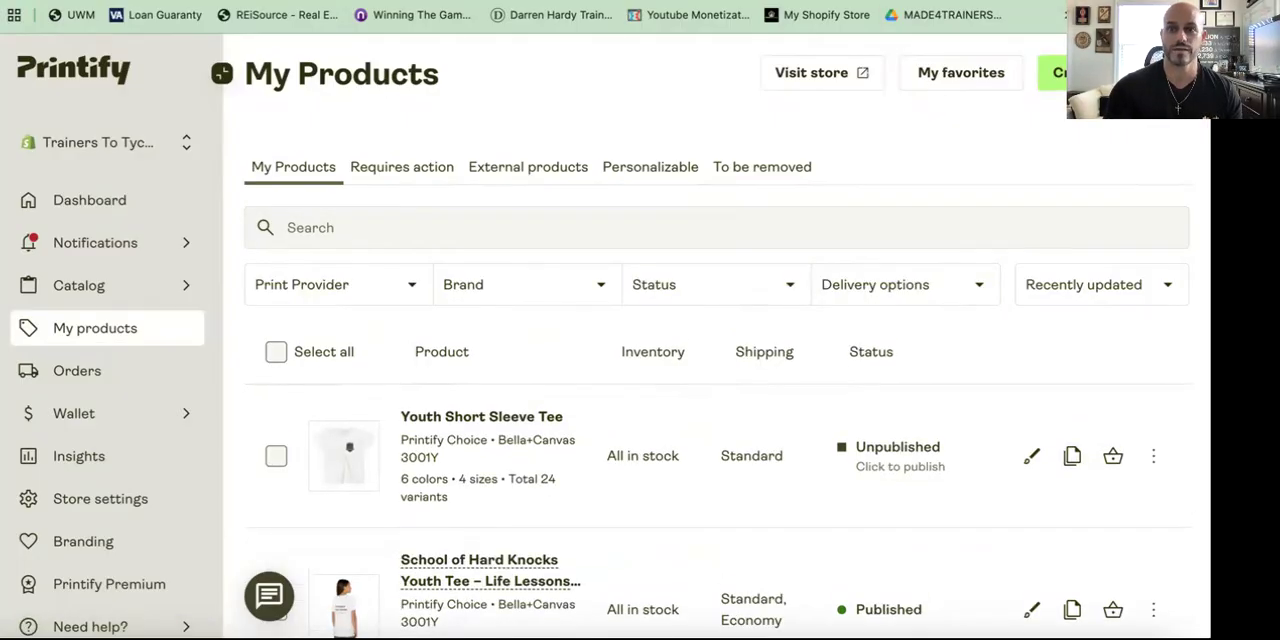
# Step: Open a new browser tab and go to the trainerstotycoons.com store
pyautogui.press('super+t')
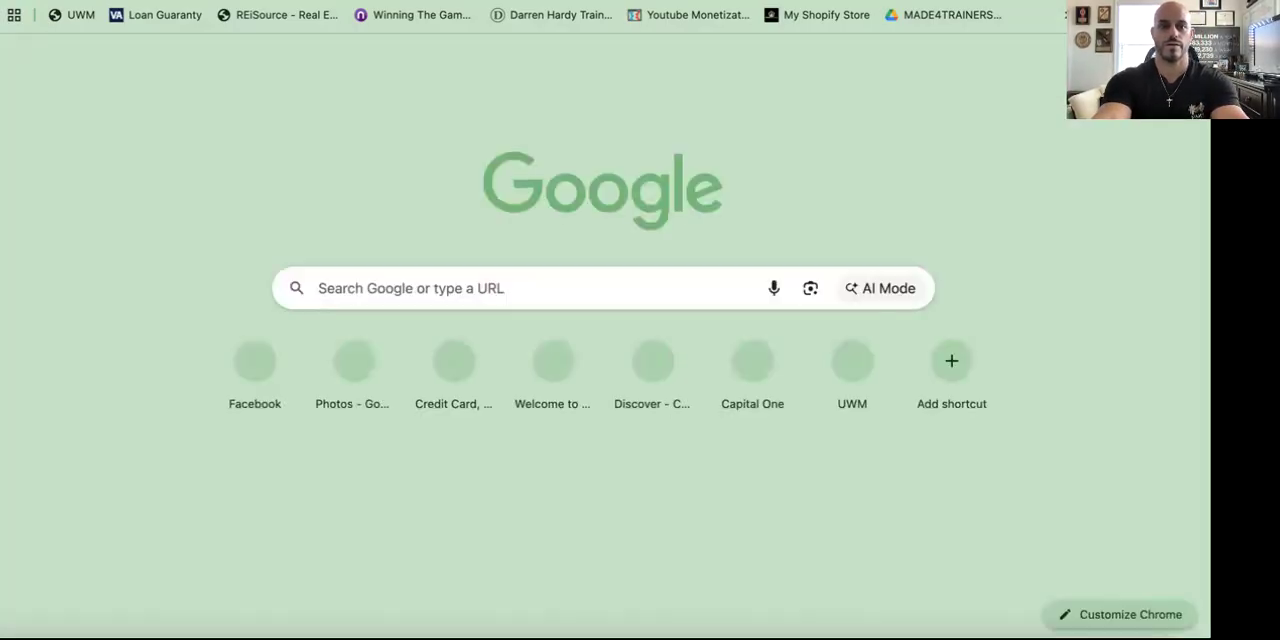
pyautogui.write('trainerstot')
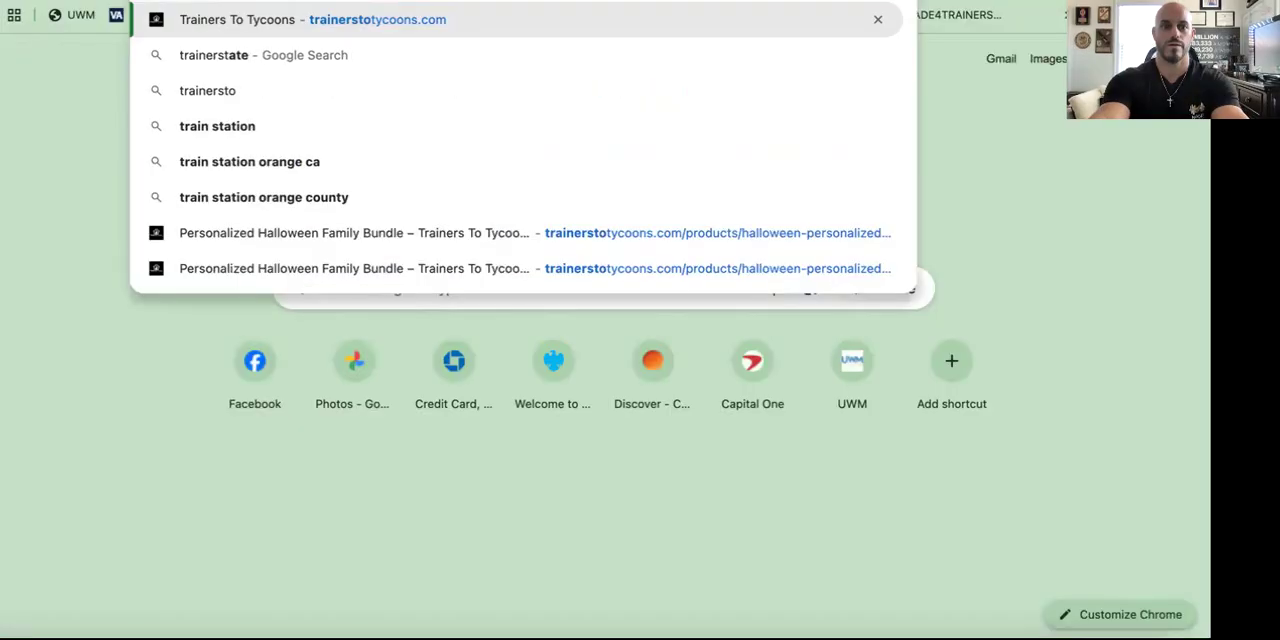
pyautogui.write('ycooms')
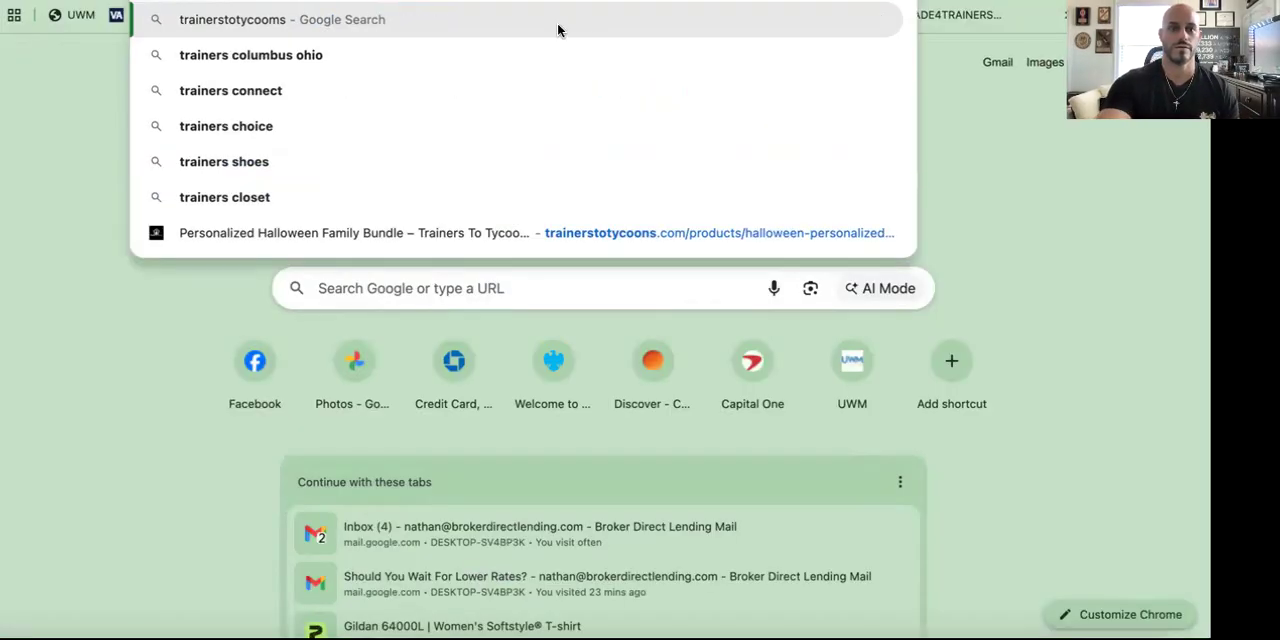
pyautogui.press('BackSpace')
pyautogui.press('BackSpace')
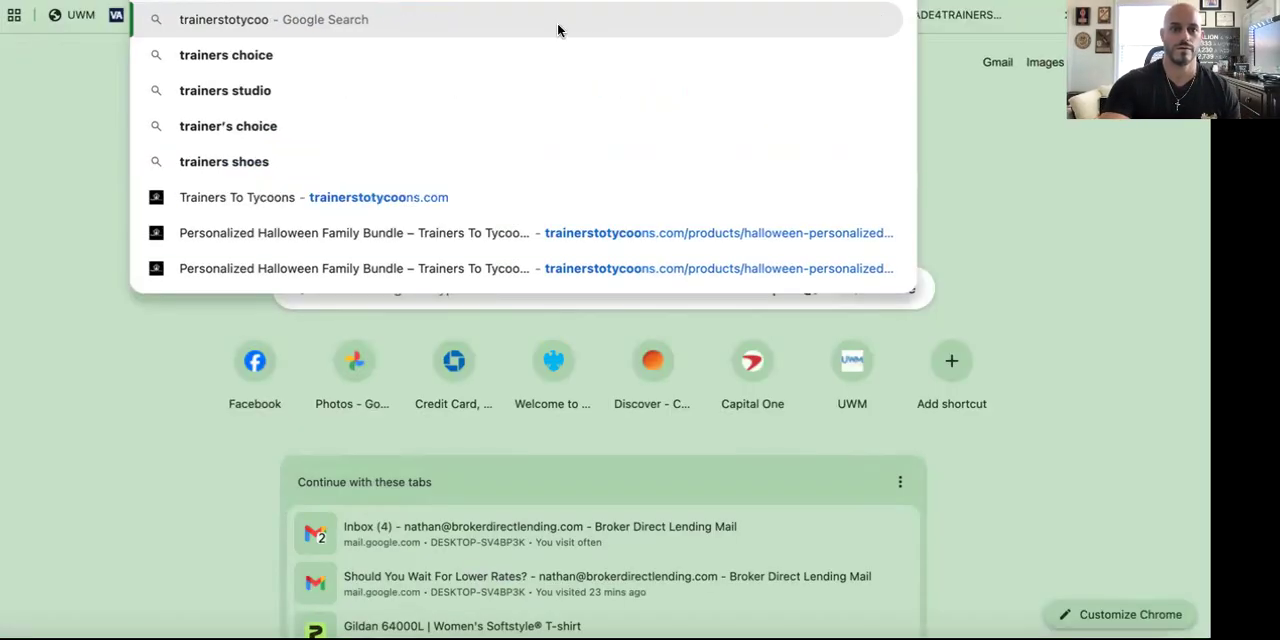
pyautogui.click(406, 203)
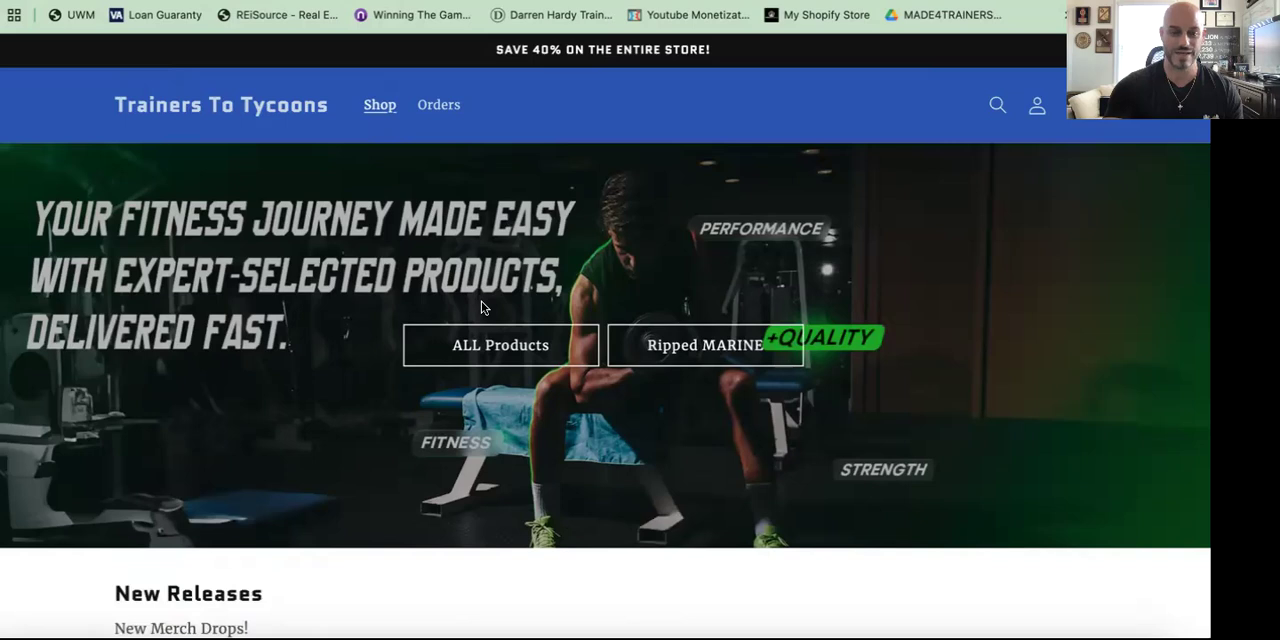
# Step: Open the School of Hard Knocks Youth Tee – Life Lessons for Young Warriors product from the New Releases section
pyautogui.scroll(-3, 481, 307)
pyautogui.scroll(-2, 481, 307)
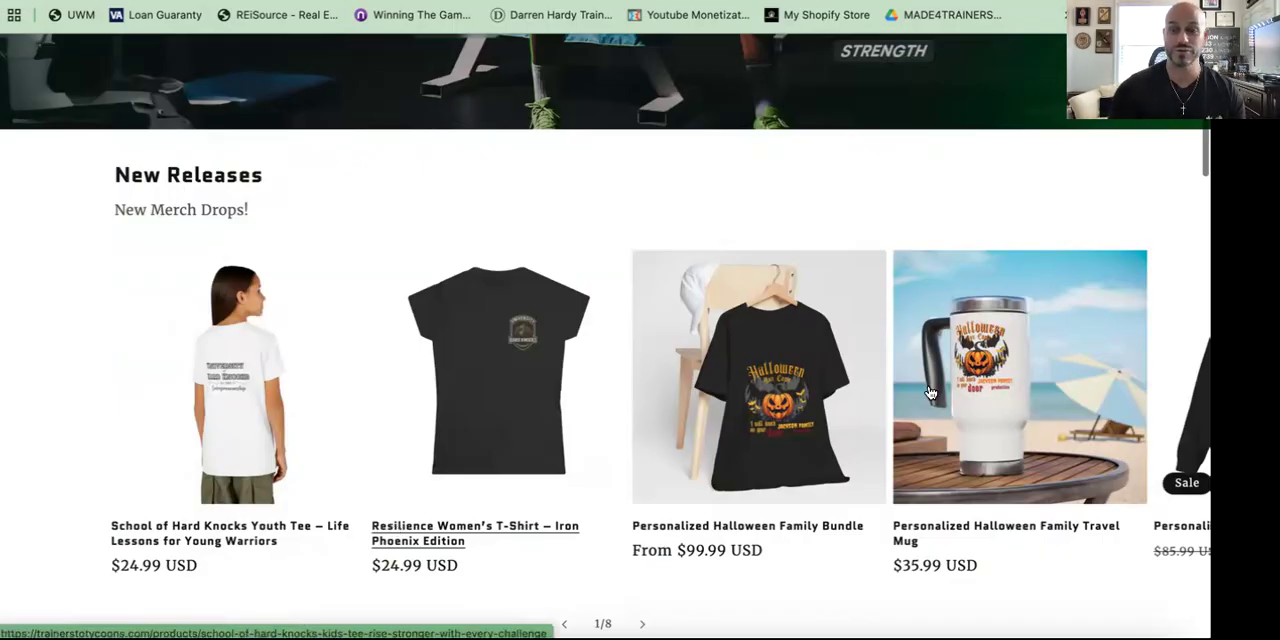
pyautogui.scroll(-1, 1042, 401)
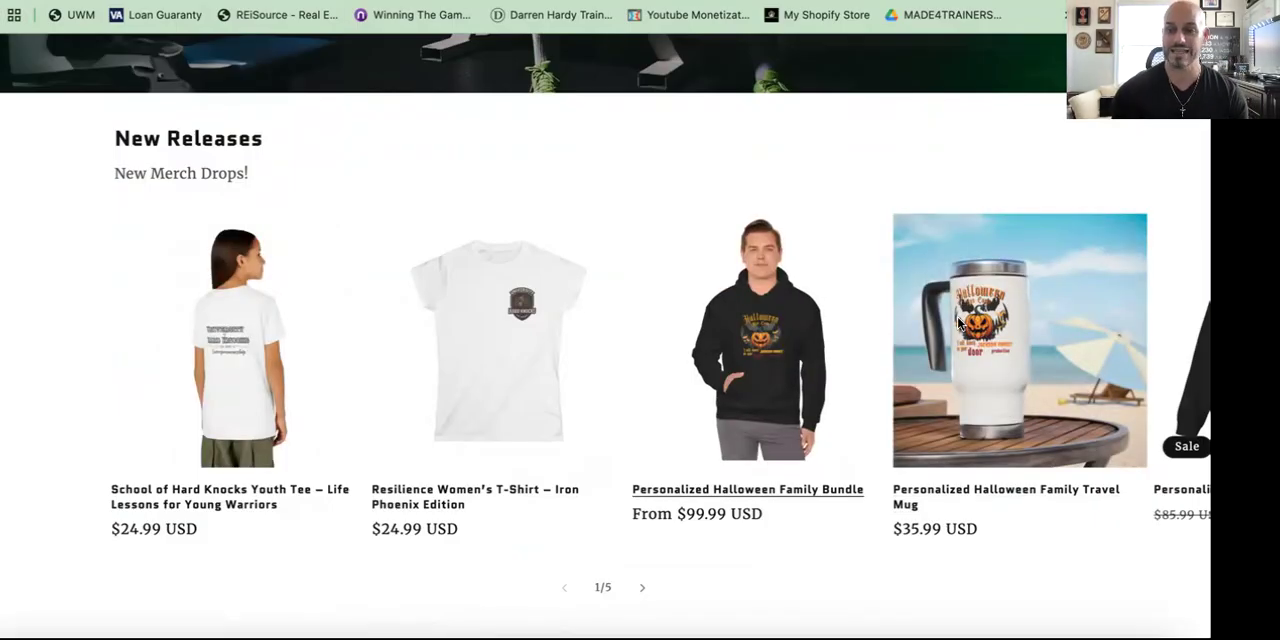
pyautogui.click(225, 490)
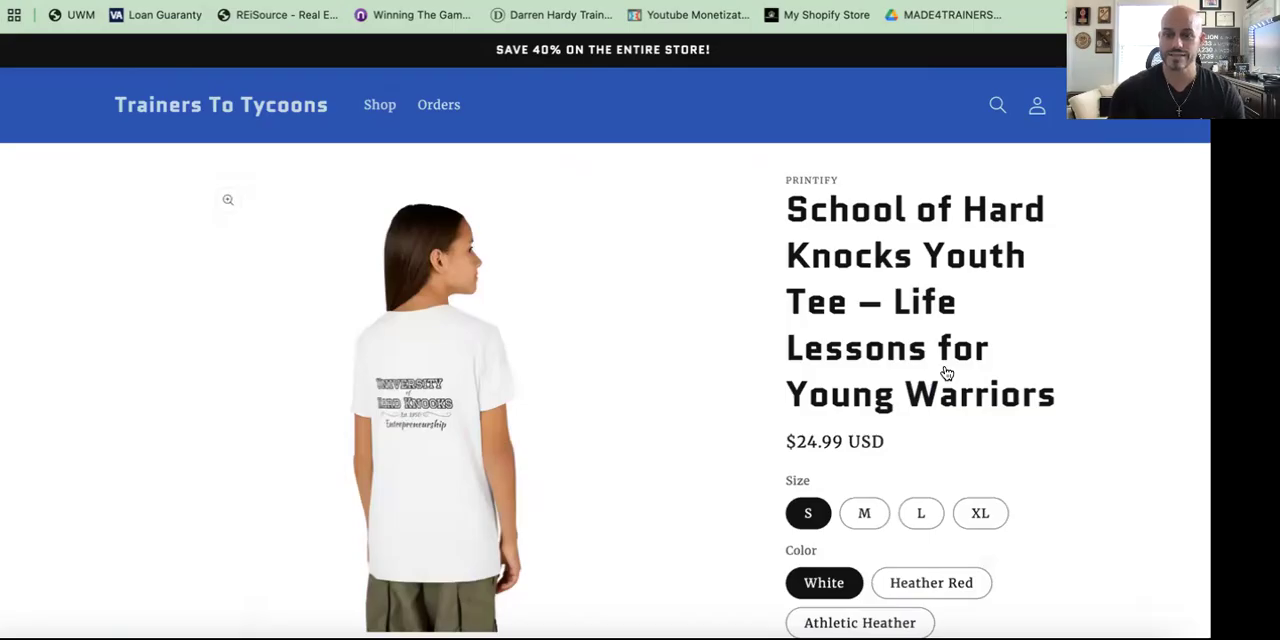
# Step: Scroll through the storefront product page's mockup images, sizes and colour options
pyautogui.scroll(-1, 945, 371)
pyautogui.scroll(-1, 921, 432)
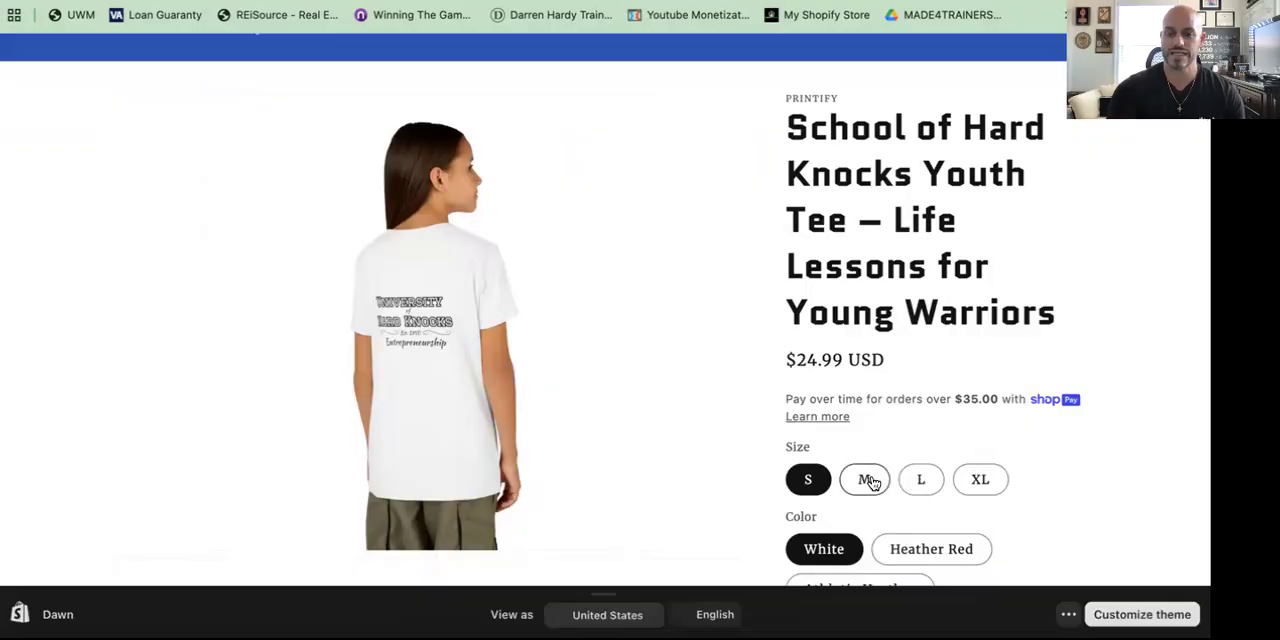
pyautogui.scroll(-3, 876, 438)
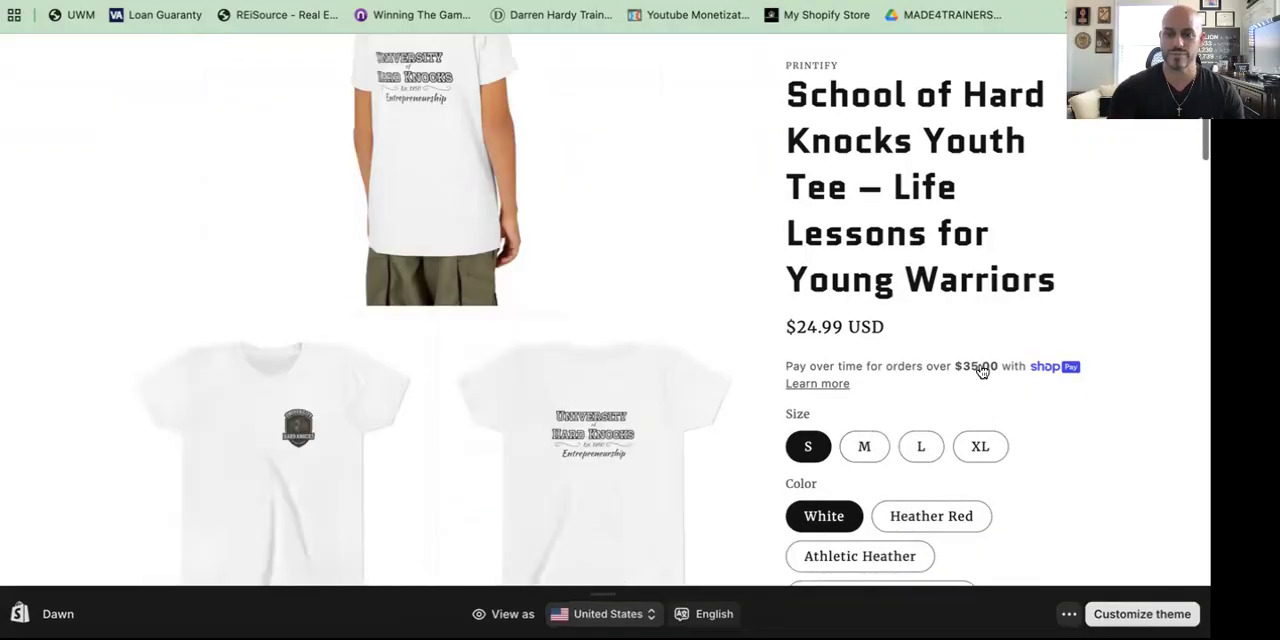
pyautogui.scroll(-1, 1049, 388)
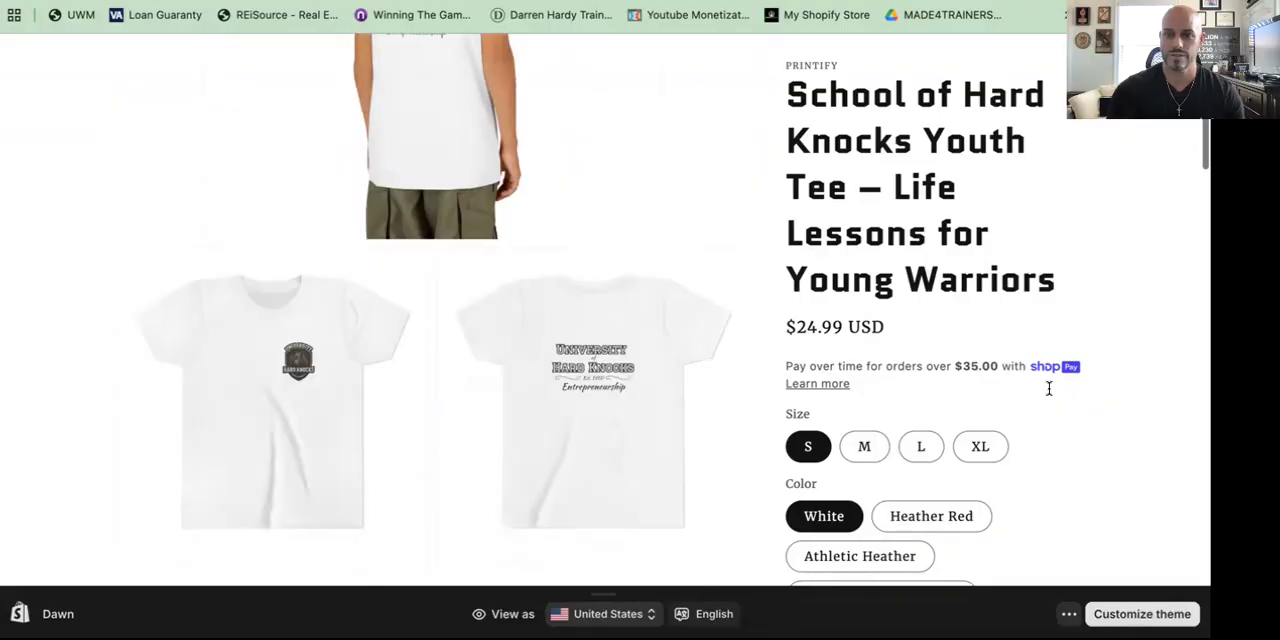
pyautogui.scroll(-2, 1000, 387)
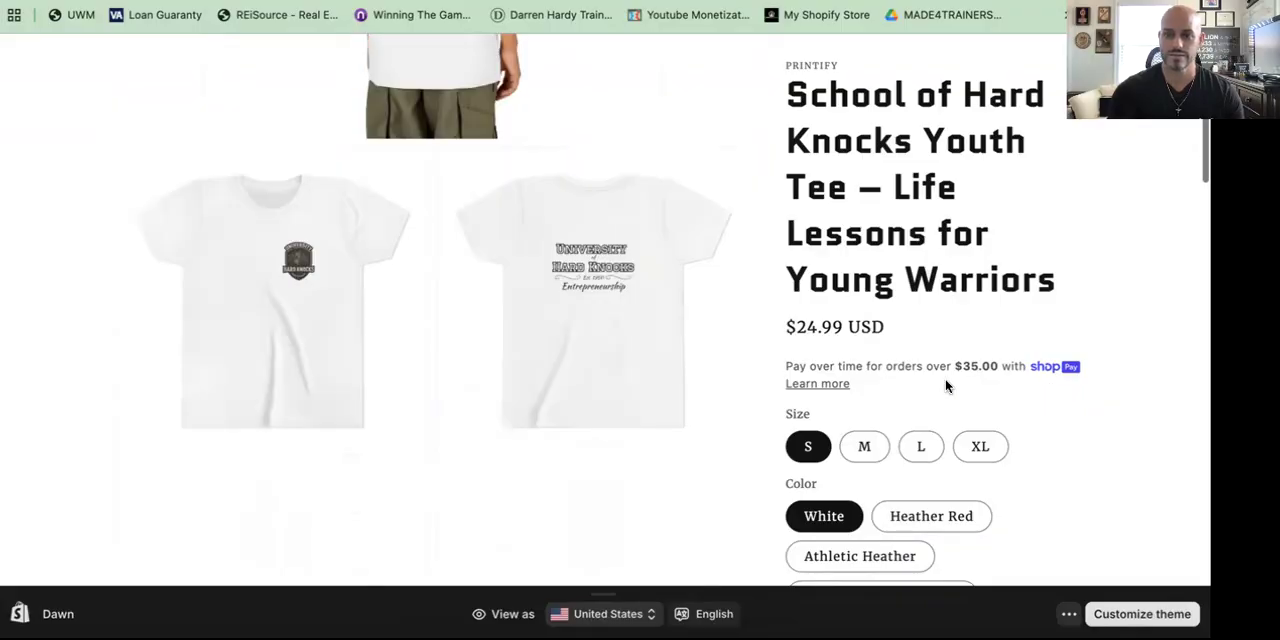
pyautogui.scroll(-5, 947, 387)
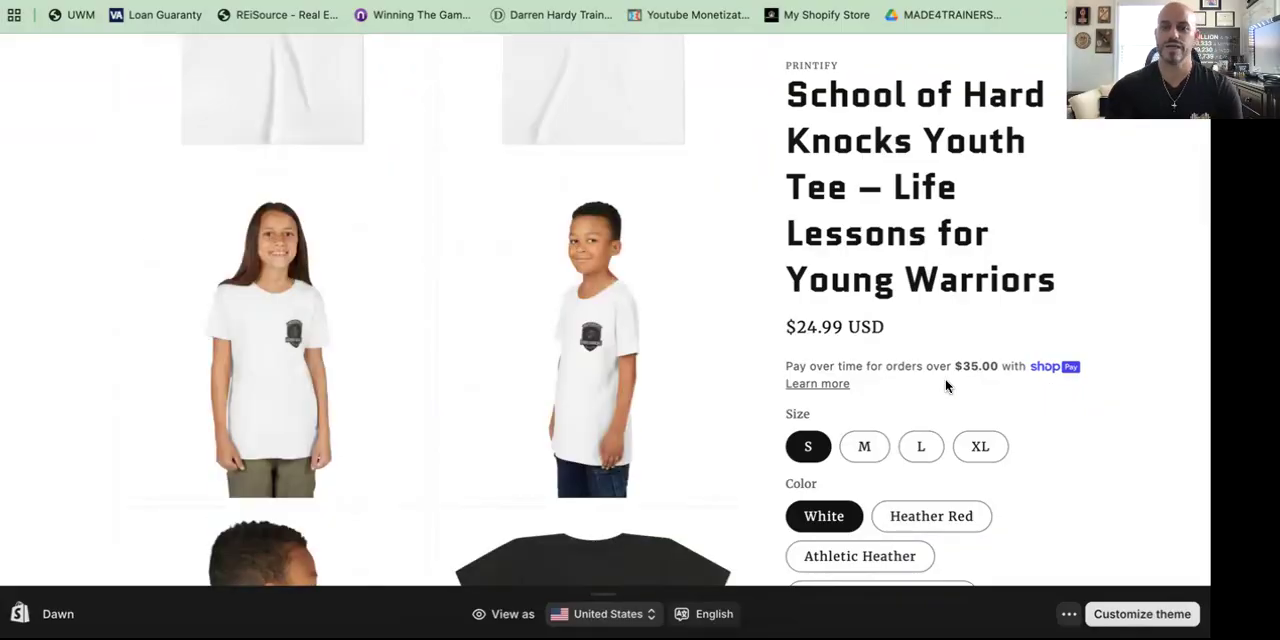
pyautogui.scroll(-5, 947, 387)
pyautogui.scroll(-5, 947, 387)
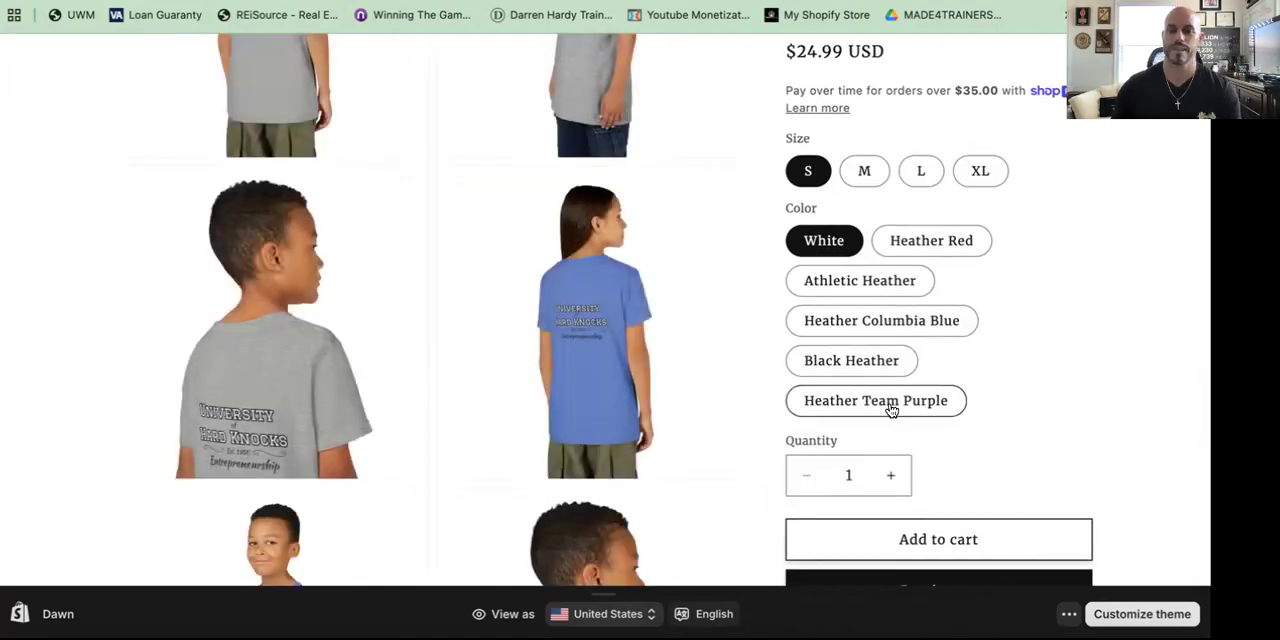
# Step: Select the Heather Team Purple colour option on the storefront product page
pyautogui.click(891, 410)
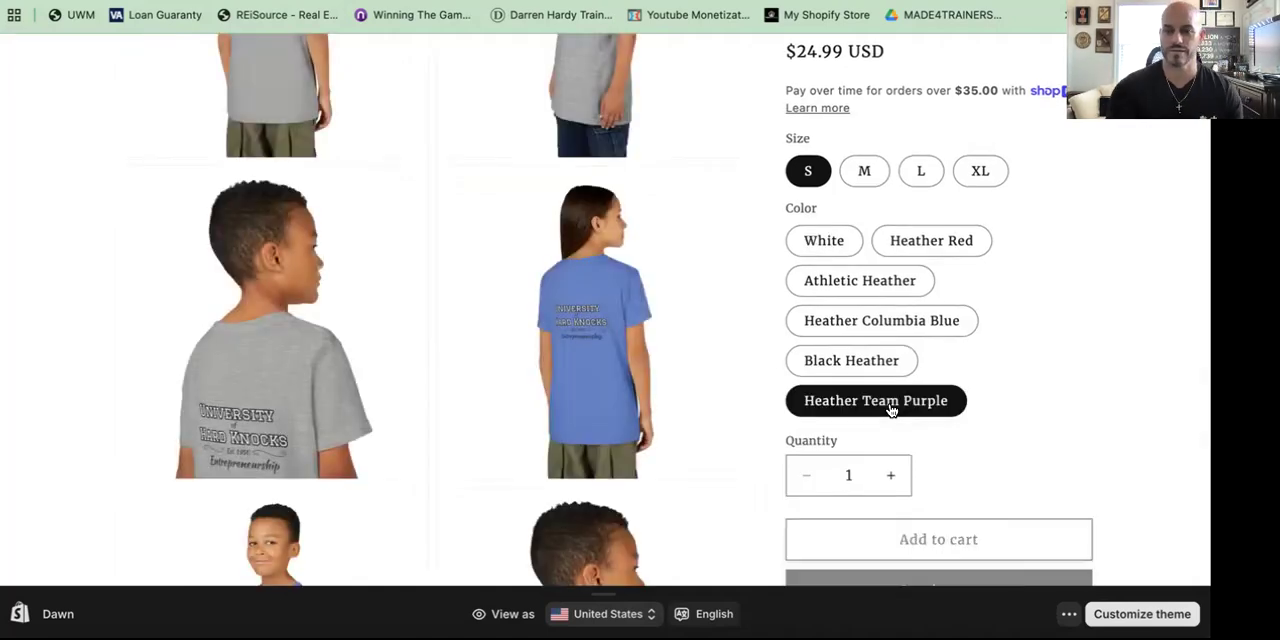
pyautogui.scroll(1, 1046, 374)
pyautogui.scroll(2, 1046, 376)
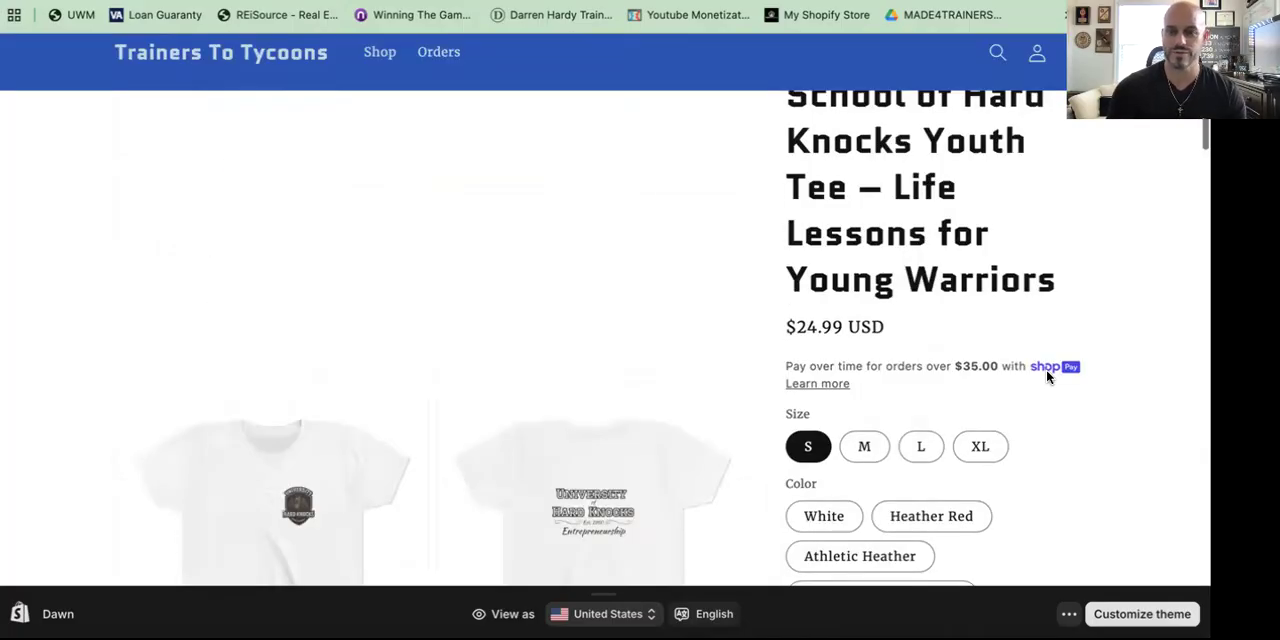
# Step: Scroll through the product description and the coloured mockup images on the storefront page
pyautogui.scroll(-5, 898, 371)
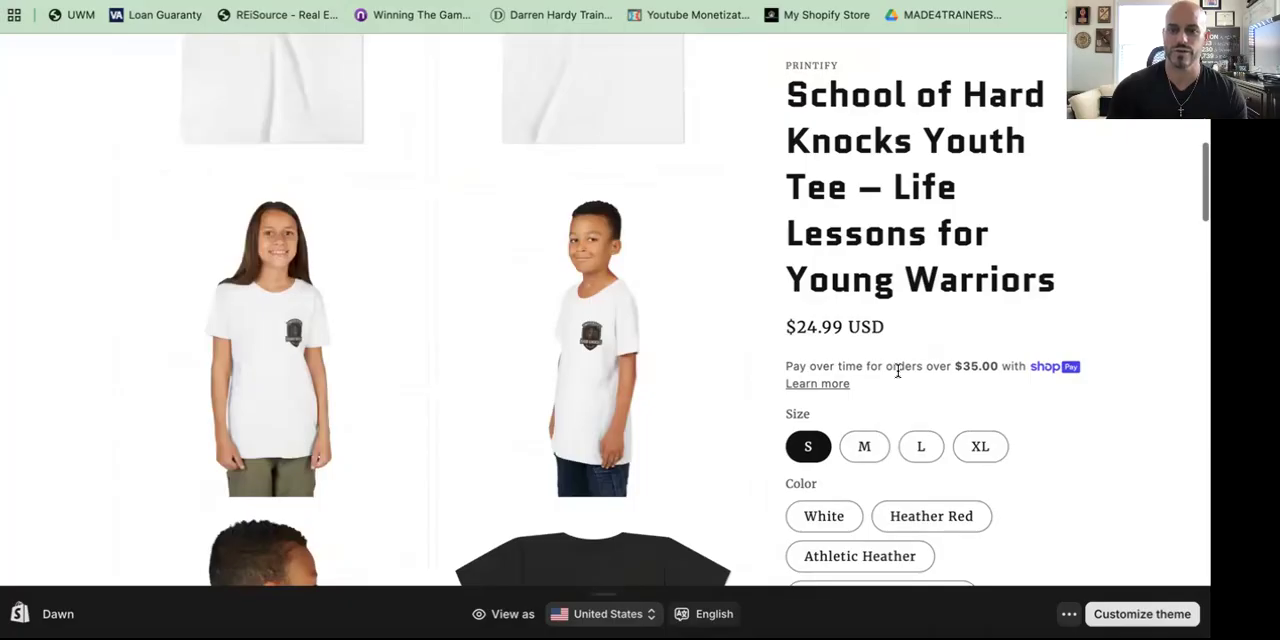
pyautogui.scroll(-2, 898, 374)
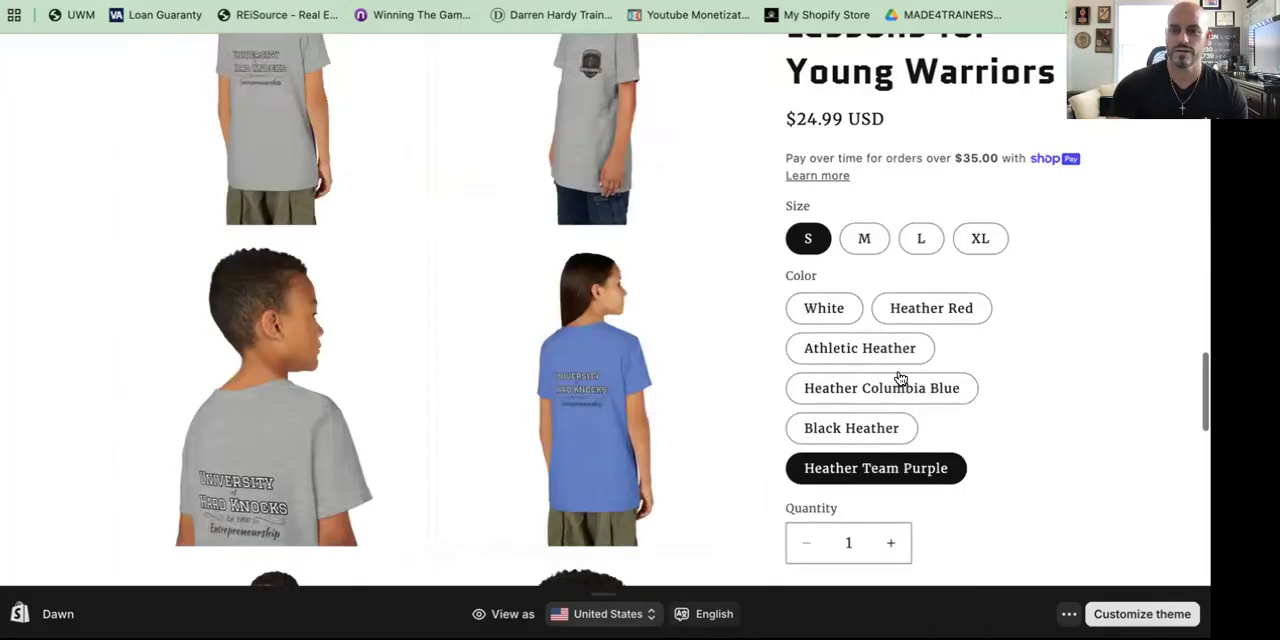
pyautogui.scroll(-3, 900, 378)
pyautogui.scroll(-2, 919, 417)
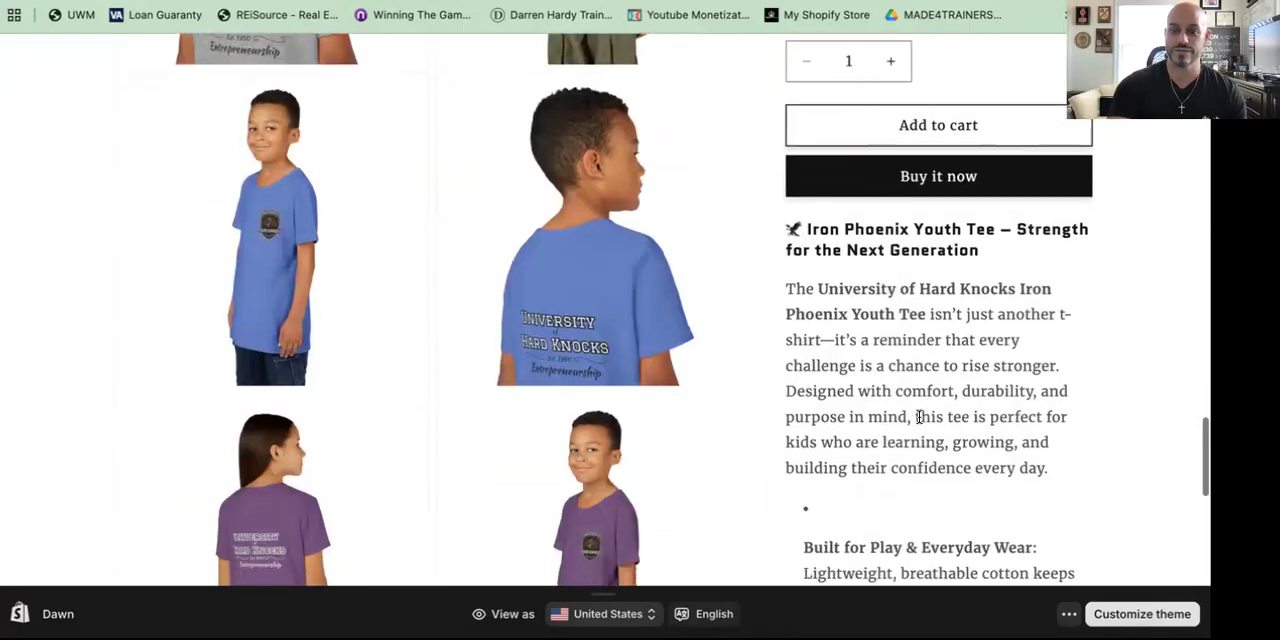
pyautogui.scroll(-3, 840, 314)
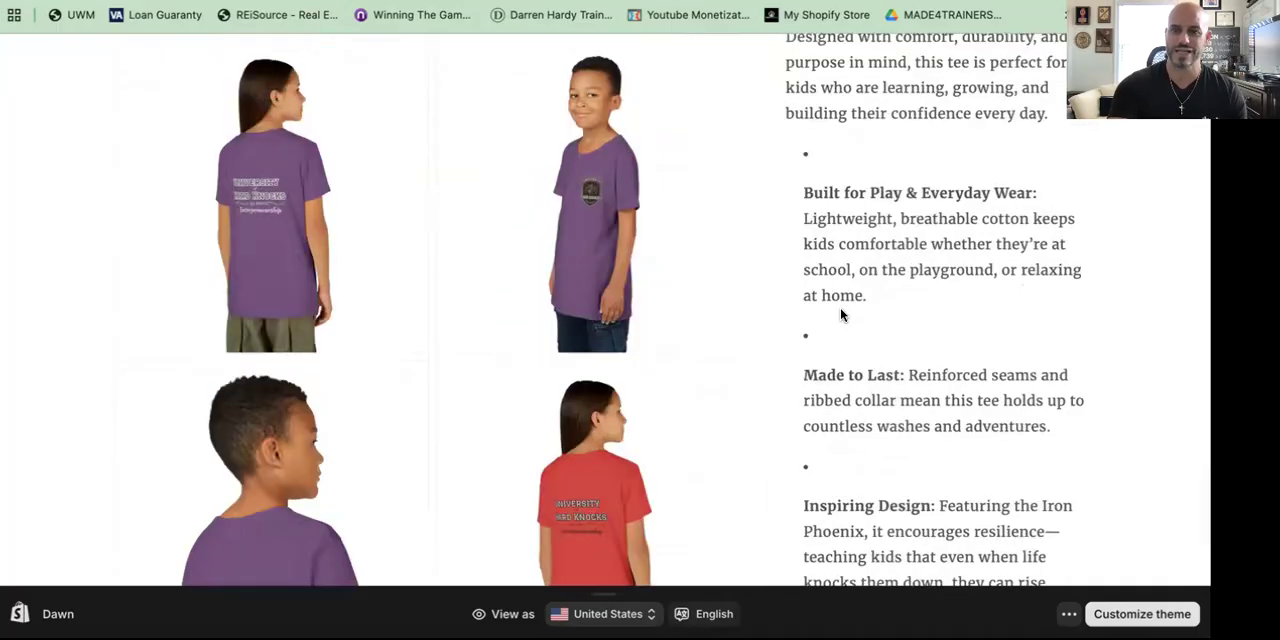
pyautogui.scroll(-2, 840, 314)
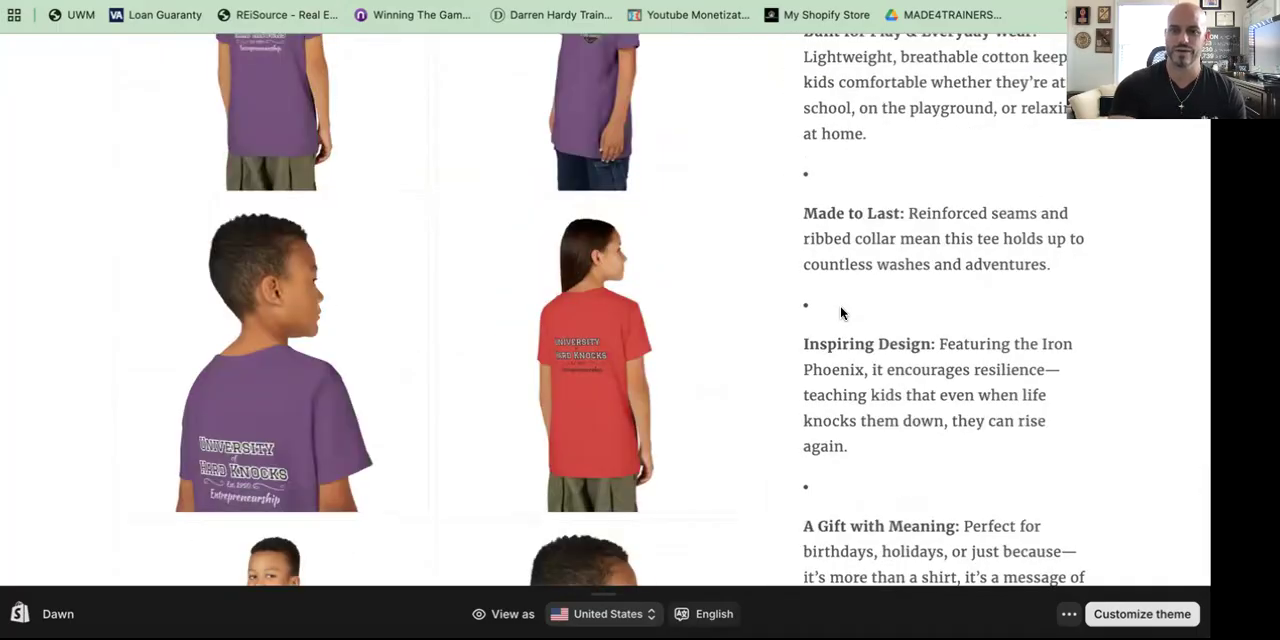
pyautogui.scroll(-3, 840, 310)
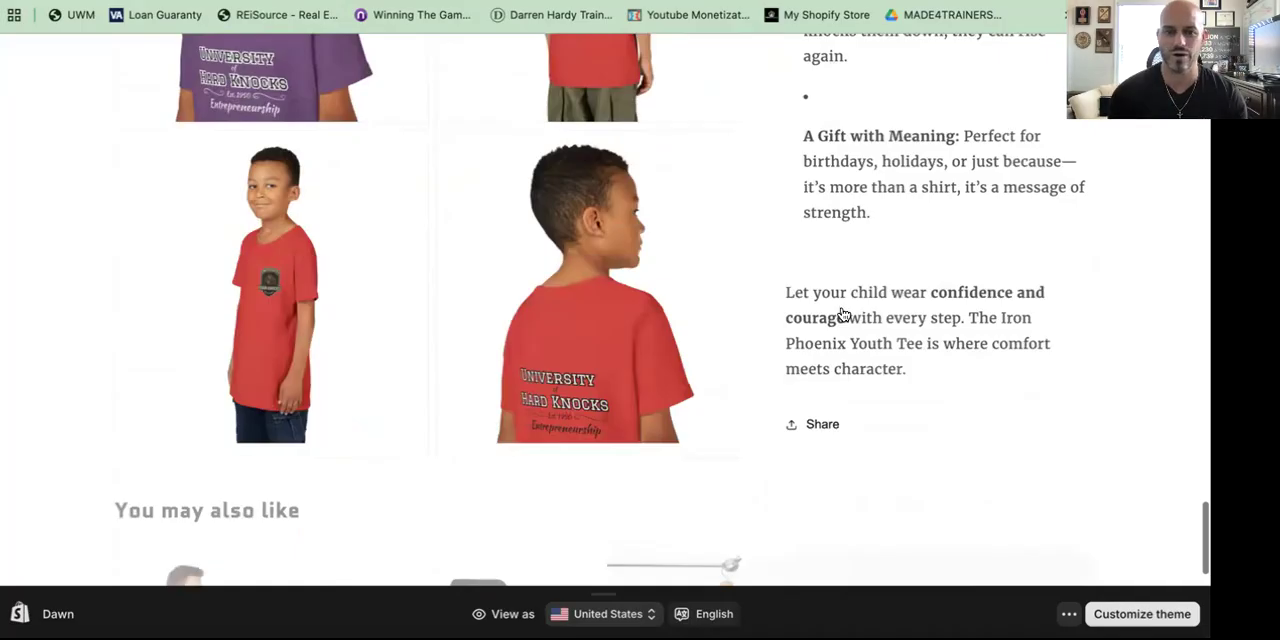
pyautogui.scroll(-5, 842, 312)
pyautogui.scroll(10, 842, 312)
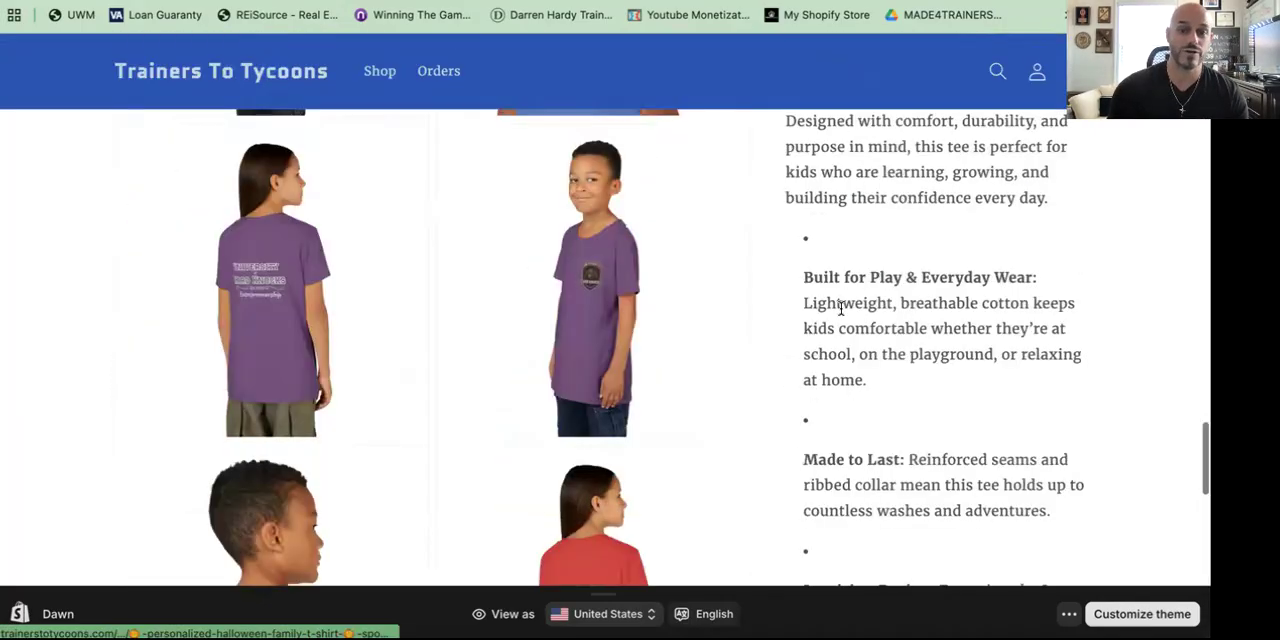
pyautogui.scroll(10, 840, 310)
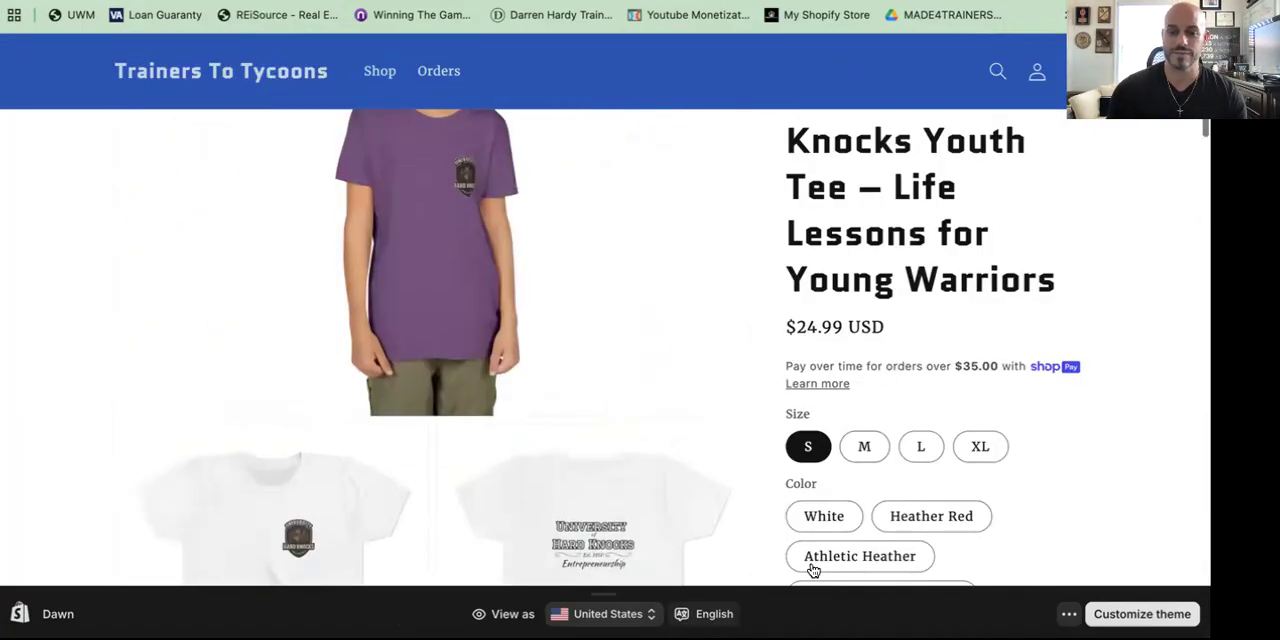